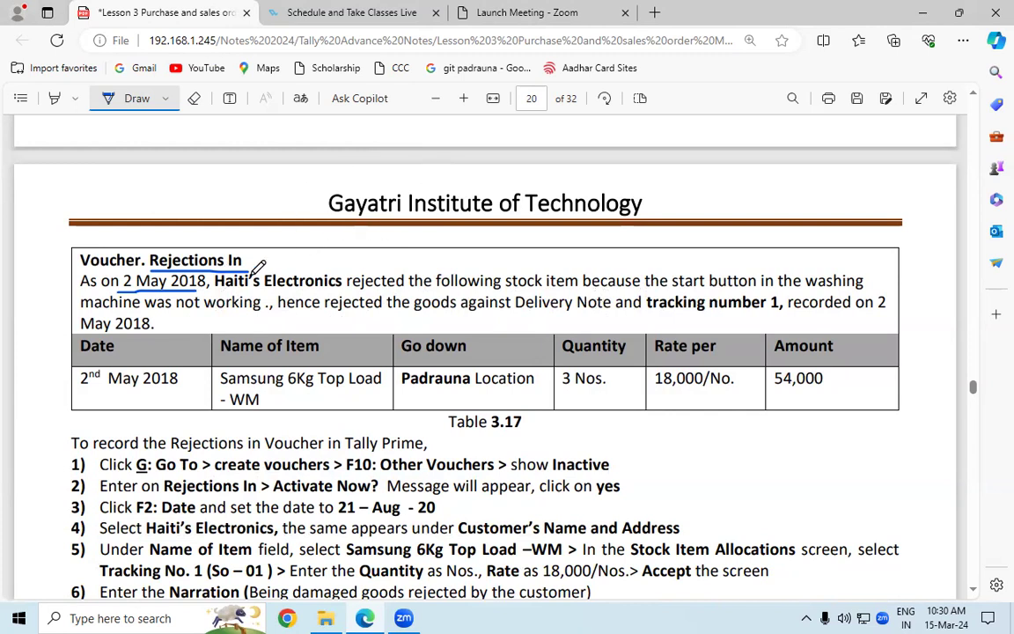
# Underline Haiti's Electronics, the 3 Nos. quantity, the 18,000/No. rate, the 54,000 amount and the Rejections In heading in the lesson notes.
pyautogui.moveTo(214, 291); pyautogui.dragTo(339, 291)
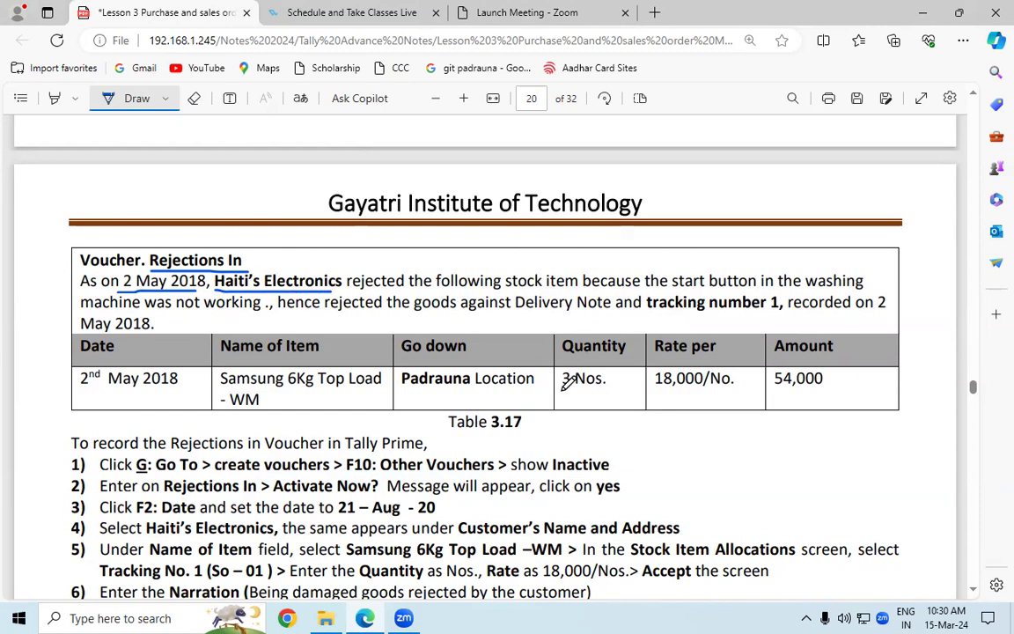
pyautogui.moveTo(562, 393); pyautogui.dragTo(605, 393)
pyautogui.moveTo(682, 397); pyautogui.dragTo(832, 390)
pyautogui.click(767, 389)
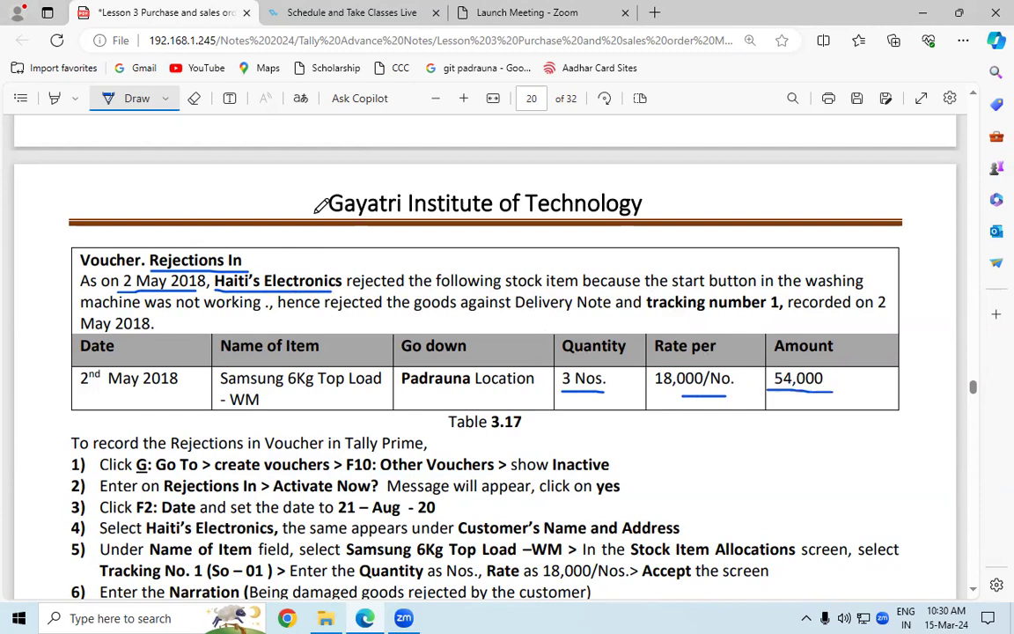
pyautogui.moveTo(151, 271); pyautogui.dragTo(246, 270)
# Launch TallyPrime from the desktop, continue in Educational Mode and skip the TallyVault password request.
pyautogui.press('super+d')
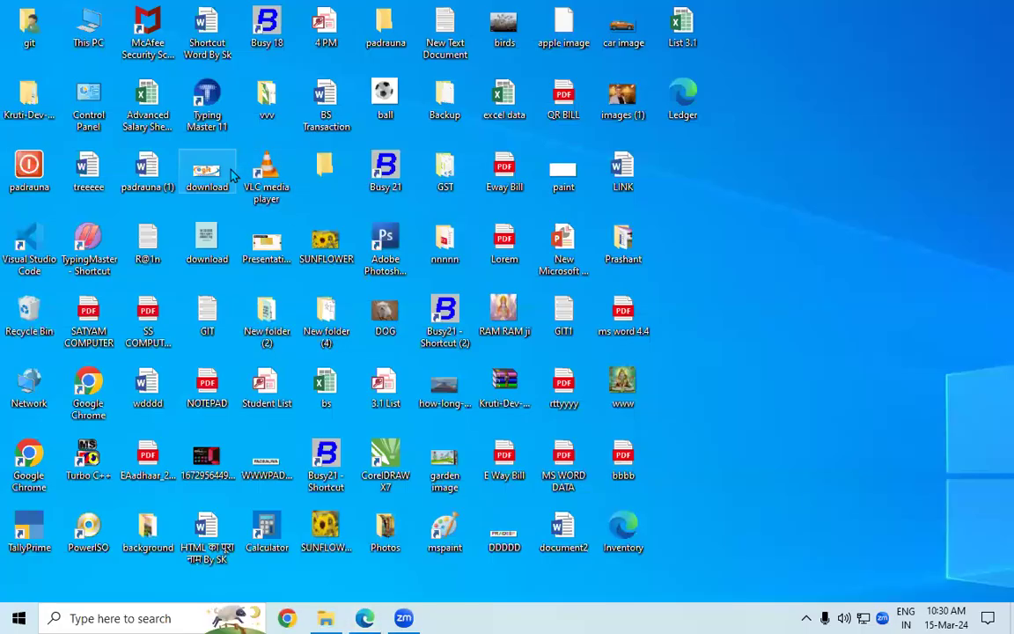
pyautogui.doubleClick(26, 534)
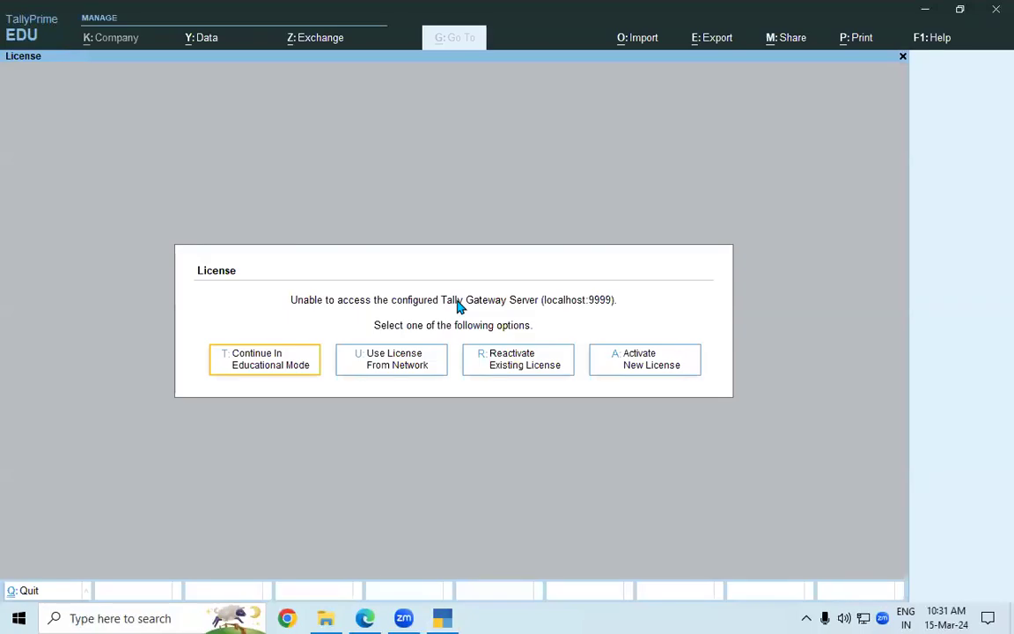
pyautogui.click(283, 370)
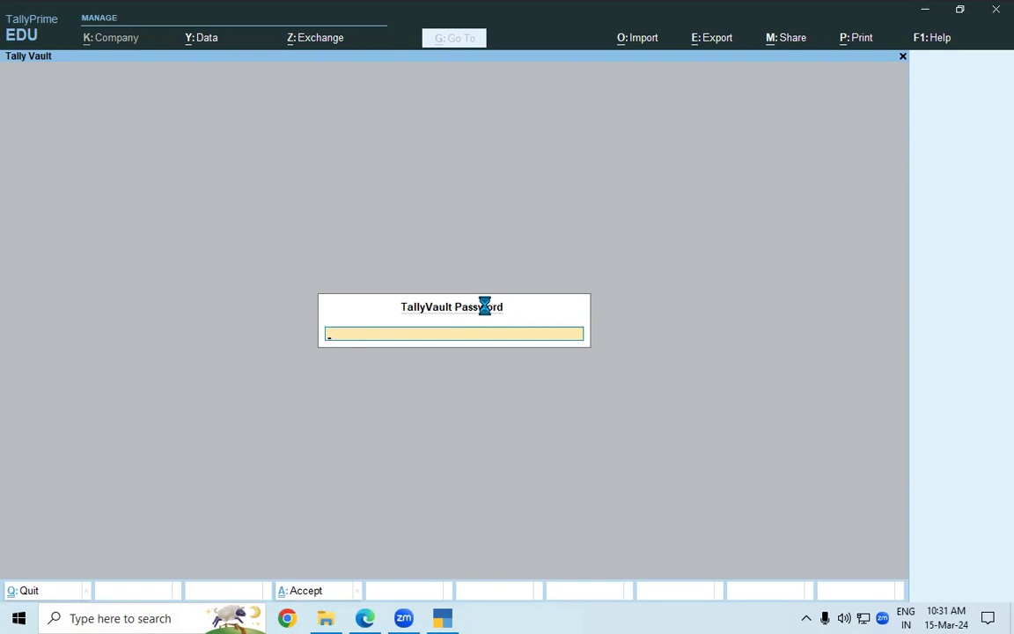
pyautogui.press('Escape')
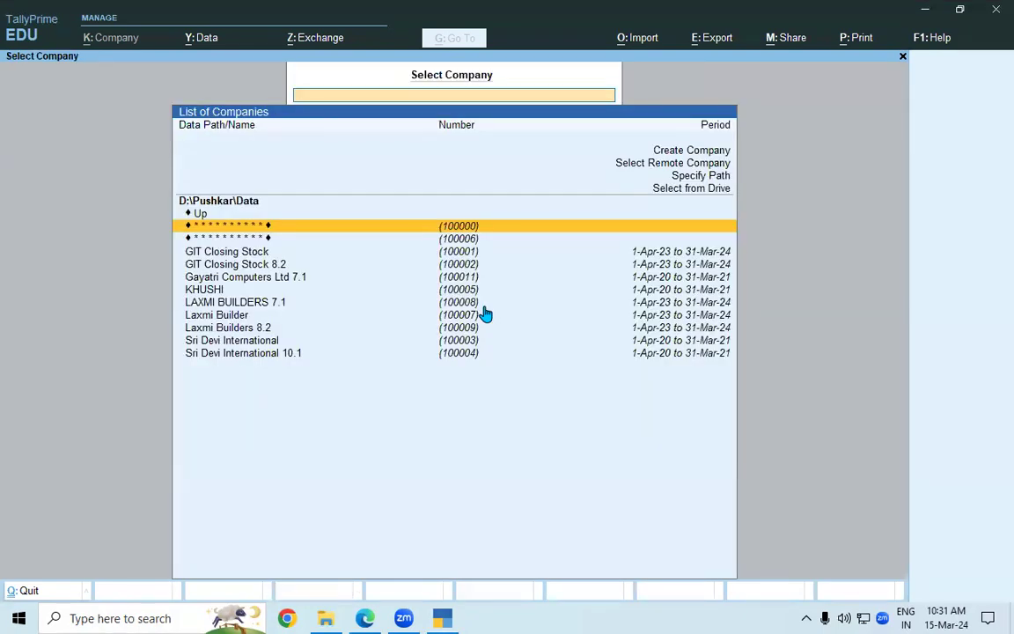
# Open the company Sri Devi International 10.1 from the list of companies.
pyautogui.press('Down')
pyautogui.press('Down')
pyautogui.press('Down')
pyautogui.press('Down')
pyautogui.press('Down')
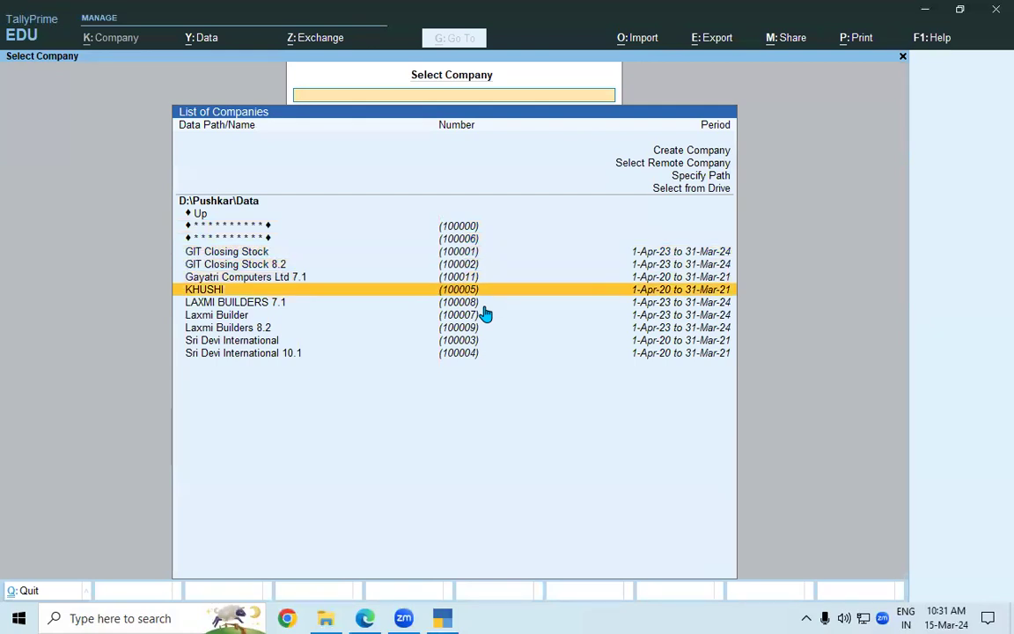
pyautogui.press('Down')
pyautogui.press('Down')
pyautogui.press('Down')
pyautogui.press('Down')
pyautogui.press('Down')
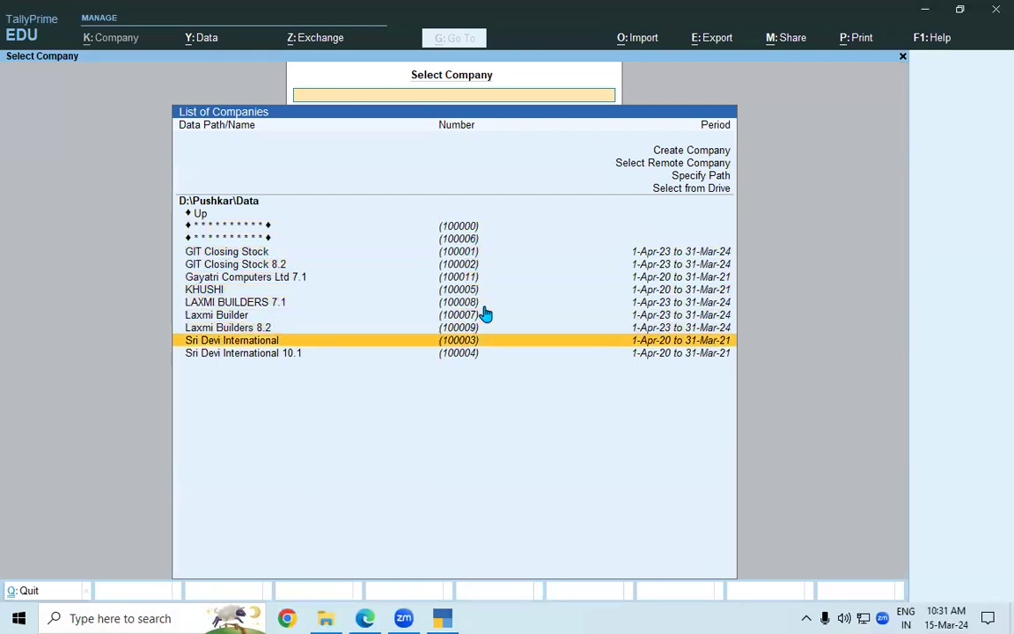
pyautogui.press('Return')
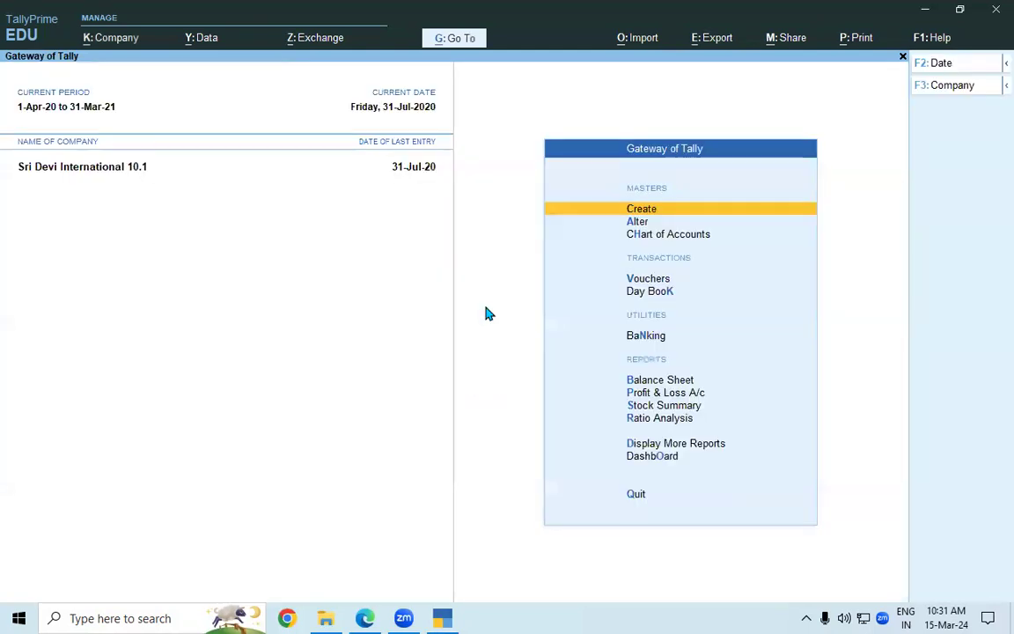
# Start voucher entry and list the other voucher types, including the inactive ones.
pyautogui.press('Down')
pyautogui.press('Down')
pyautogui.press('Down')
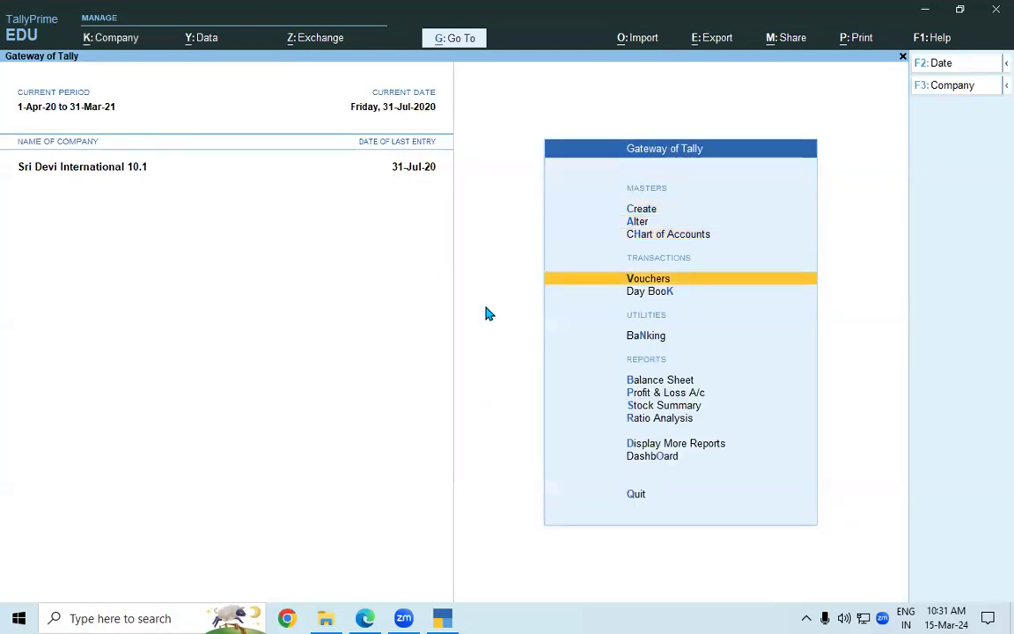
pyautogui.press('Return')
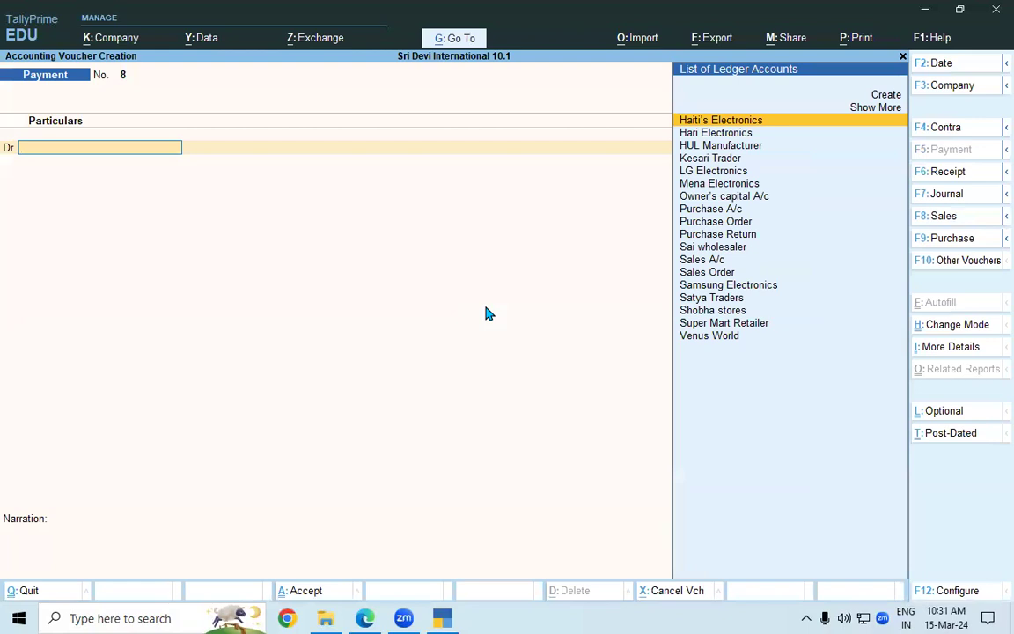
pyautogui.press('F10')
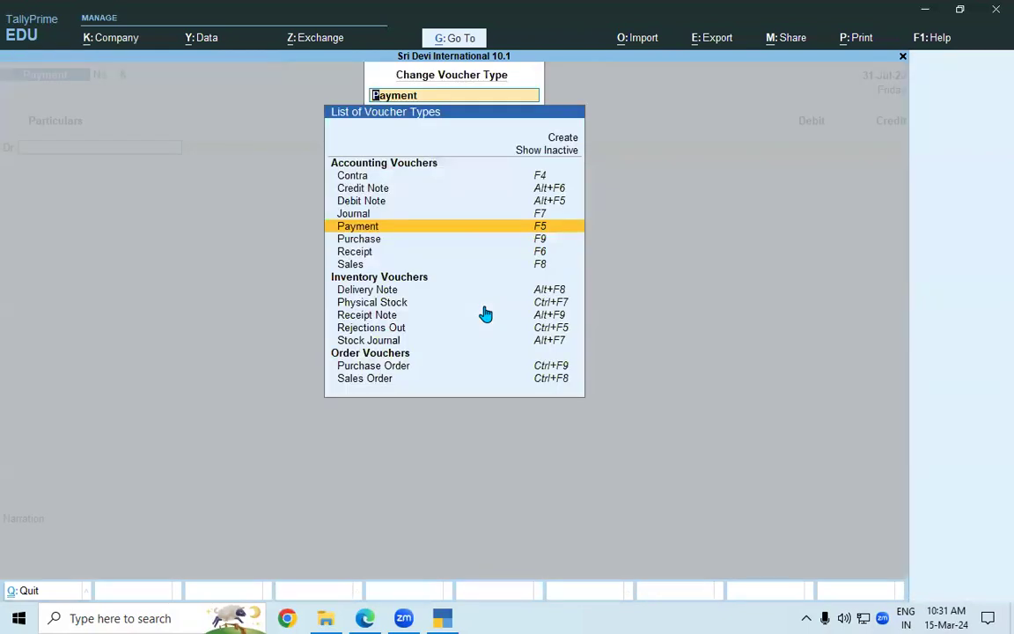
pyautogui.press('Up')
pyautogui.press('Up')
pyautogui.press('Up')
pyautogui.press('Up')
pyautogui.press('Up')
pyautogui.press('Up')
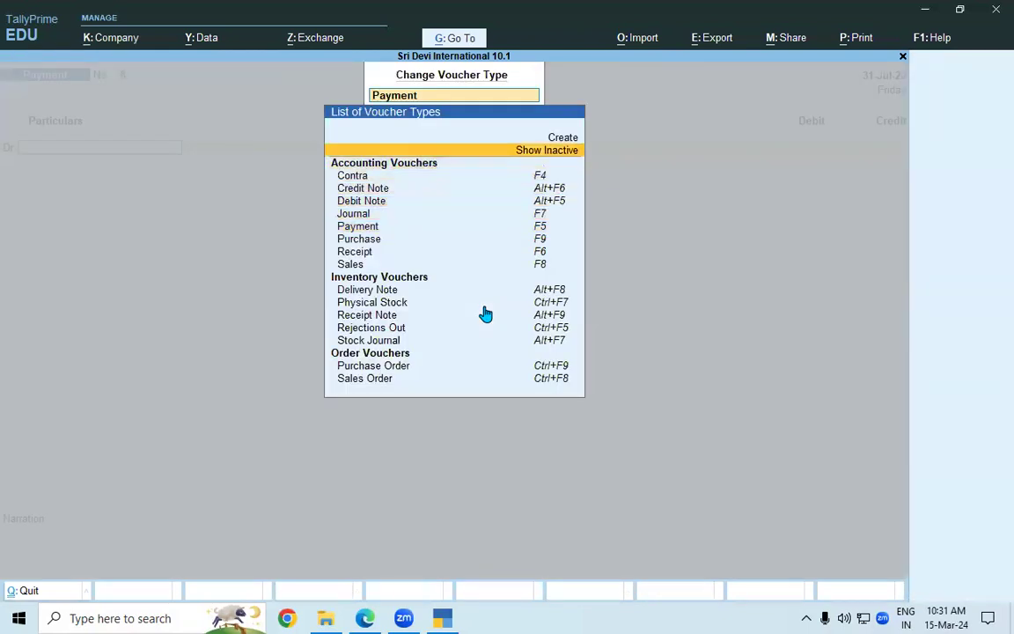
pyautogui.press('Return')
# Choose the inactive Rejections In voucher type and activate it.
pyautogui.press('Down')
pyautogui.press('Down')
pyautogui.press('Down')
pyautogui.press('Down')
pyautogui.press('Down')
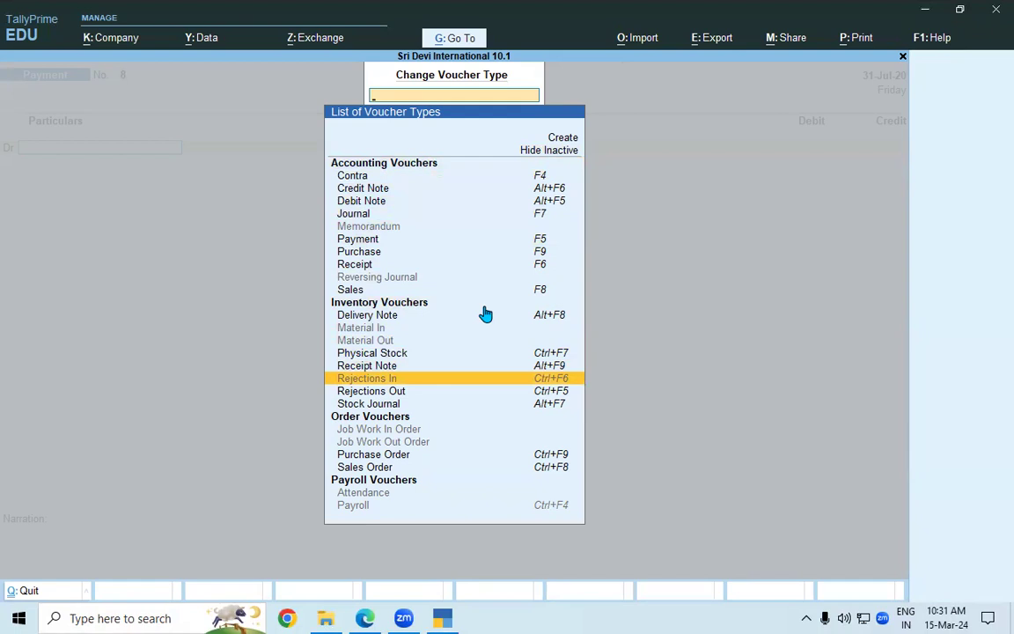
pyautogui.press('Return')
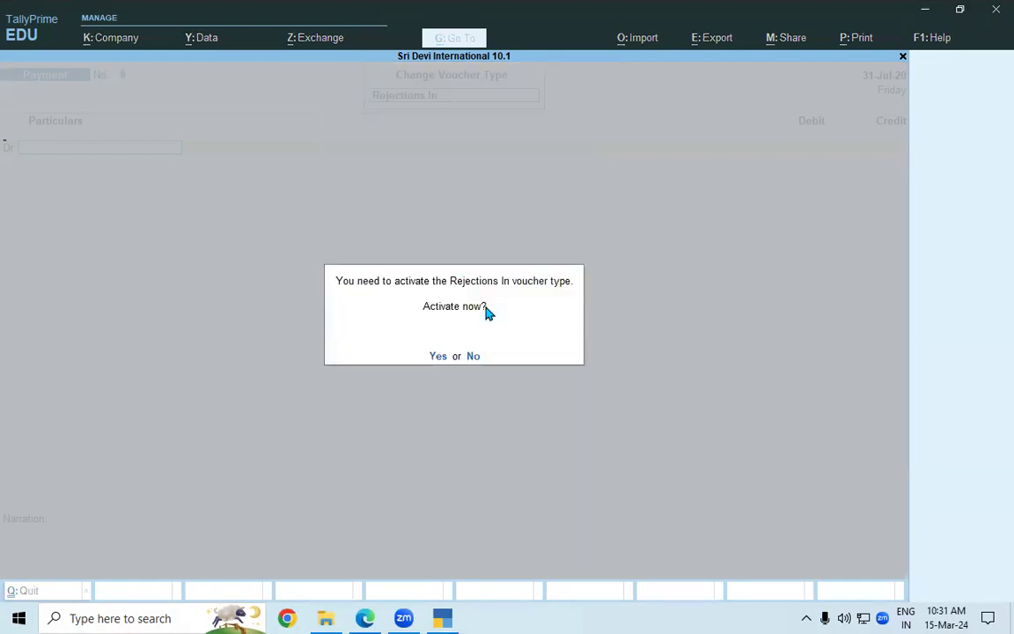
pyautogui.press('y')
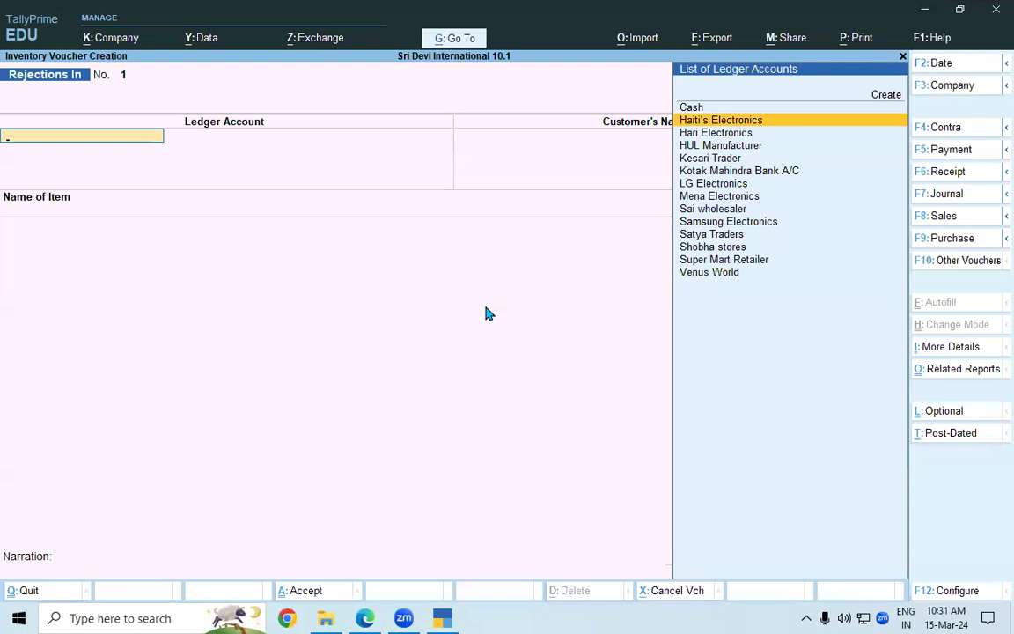
# Set Haiti's Electronics as the voucher's ledger account and accept its customer name and address.
pyautogui.press('Return')
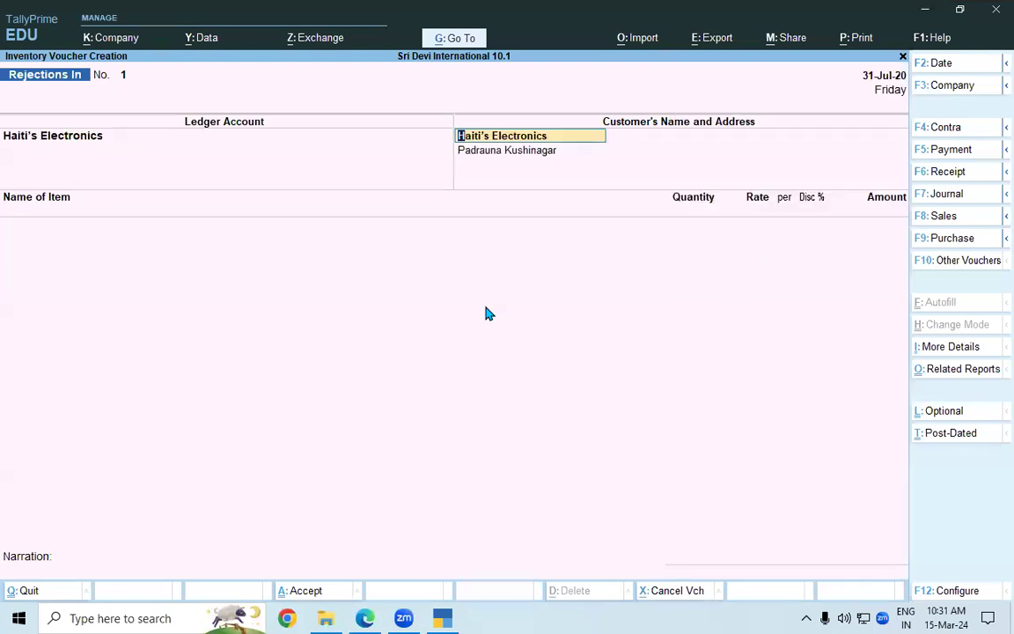
pyautogui.press('Return')
pyautogui.press('Return')
pyautogui.press('Return')
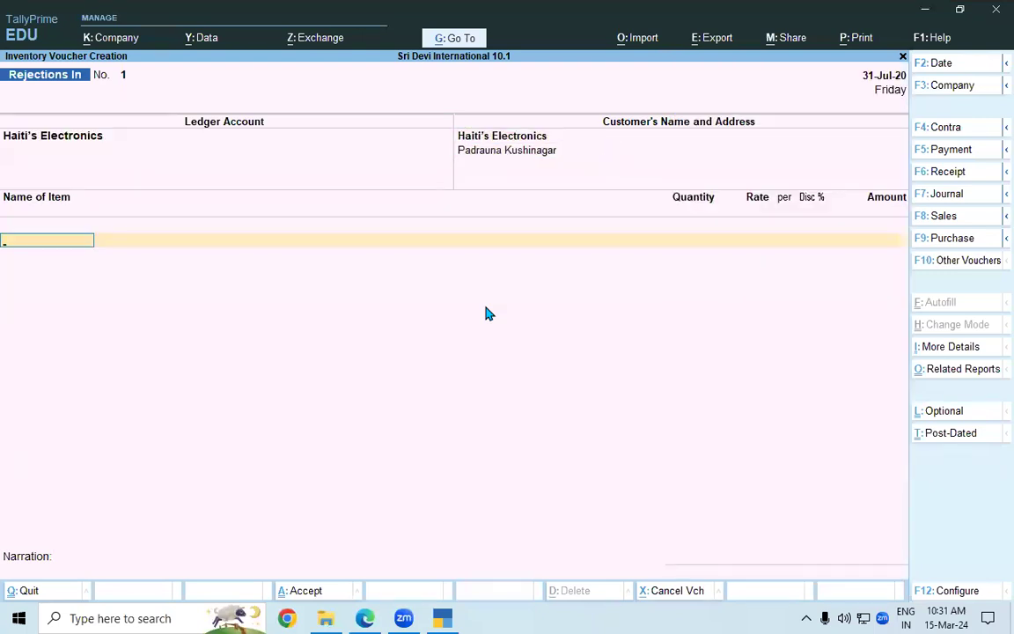
# Check the rejected item in the lesson notes and add Samsung 6 Kg Top Load -WM to the voucher.
pyautogui.hotkey('alt', 'Tab')
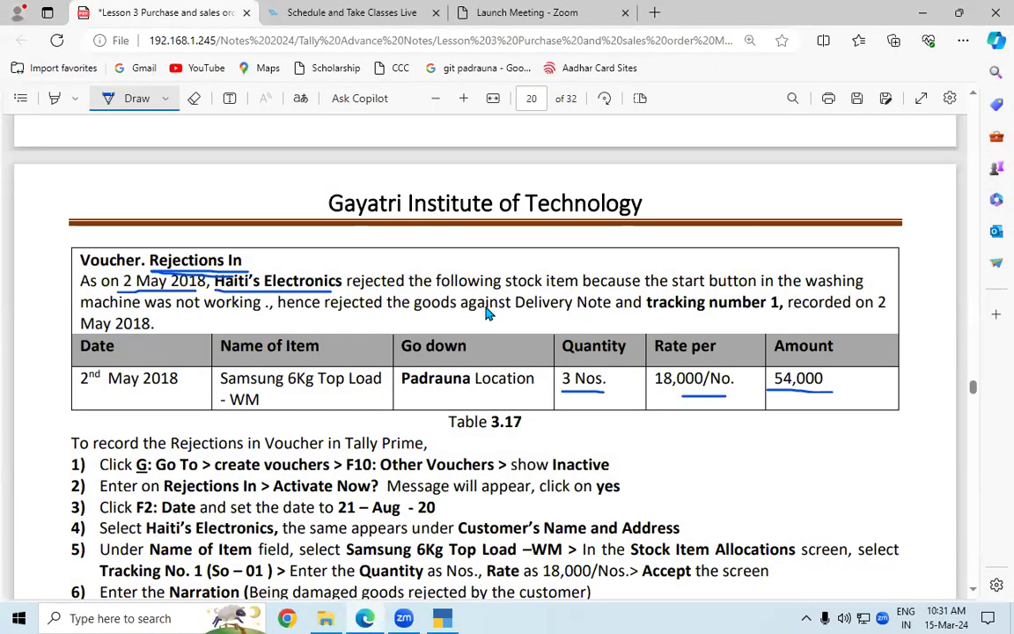
pyautogui.hotkey('alt', 'Tab')
pyautogui.write('SA')
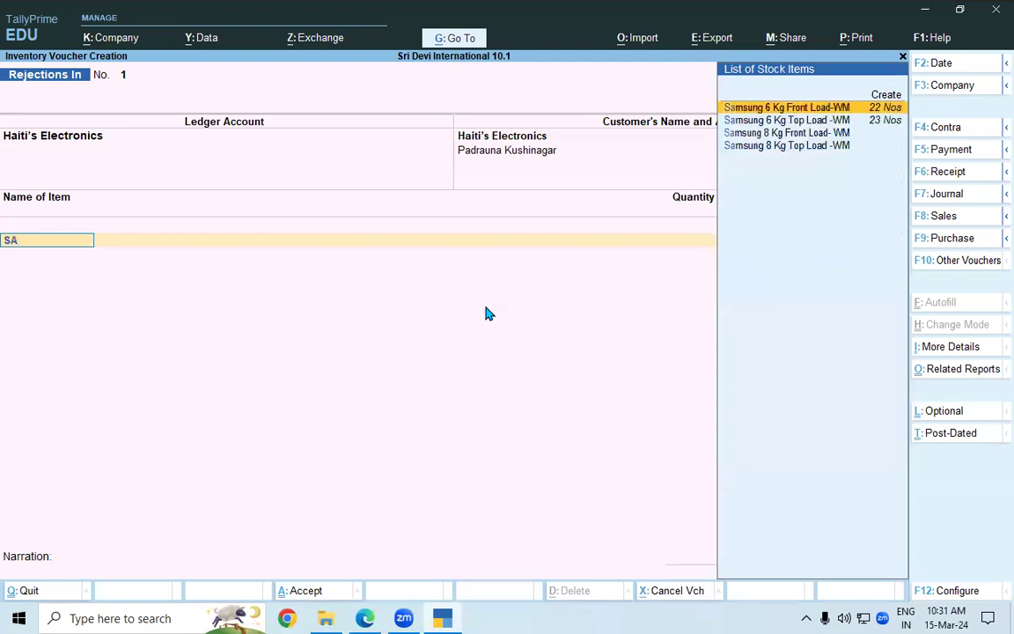
pyautogui.press('Down')
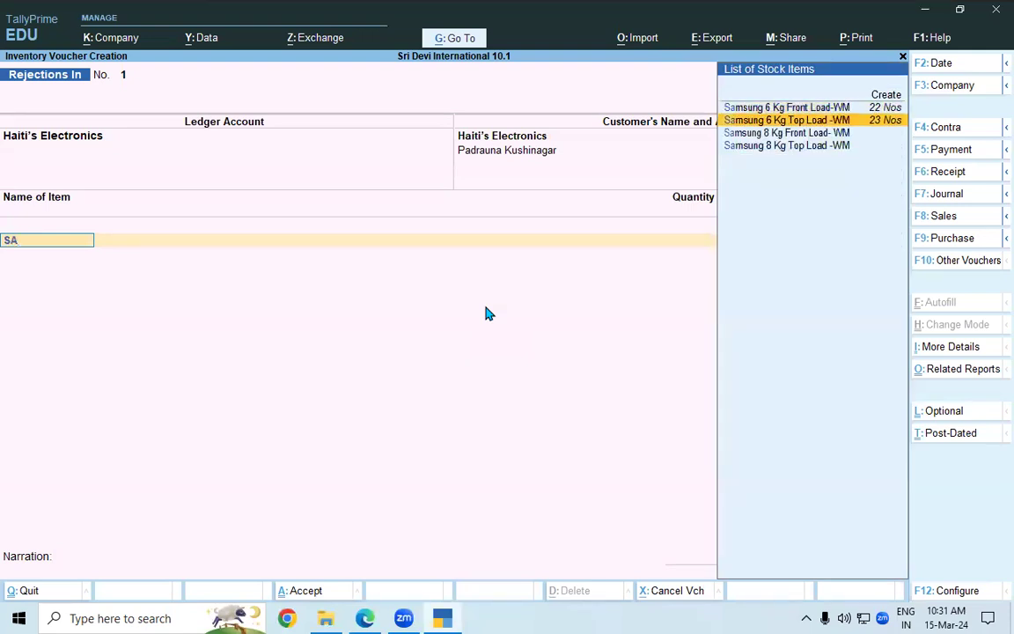
pyautogui.press('Return')
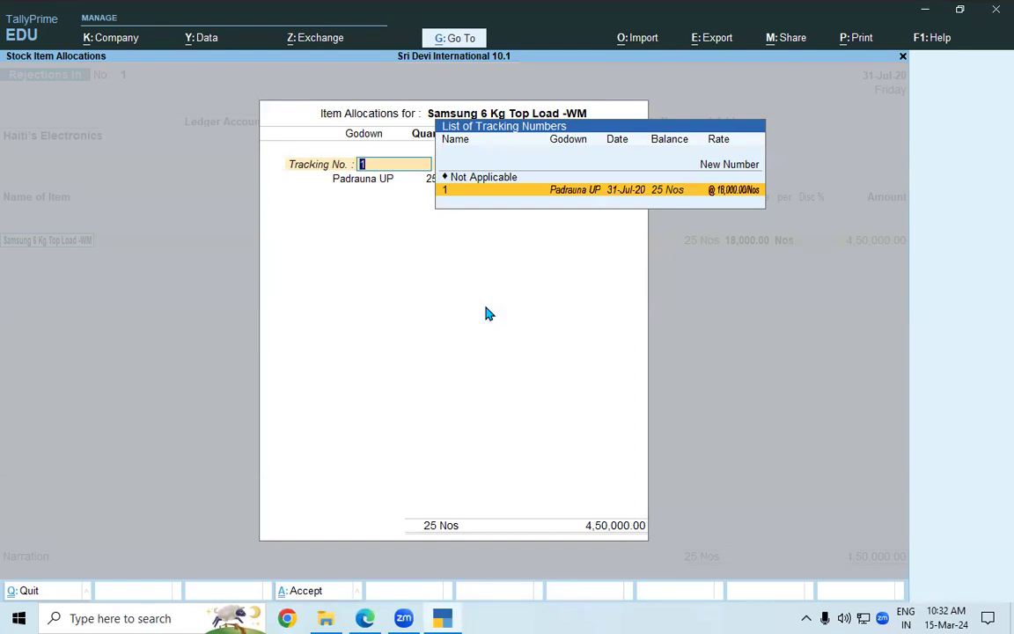
# Allocate the item to tracking number 1 with a quantity of 3 Nos, checking the details against the lesson notes.
pyautogui.hotkey('alt', 'Tab')
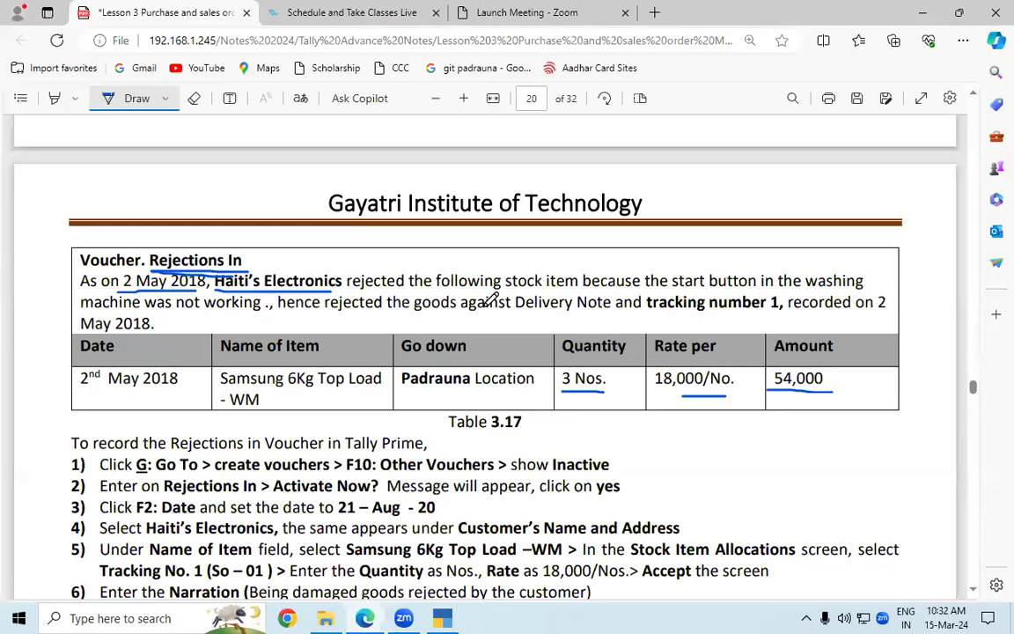
pyautogui.hotkey('alt', 'Tab')
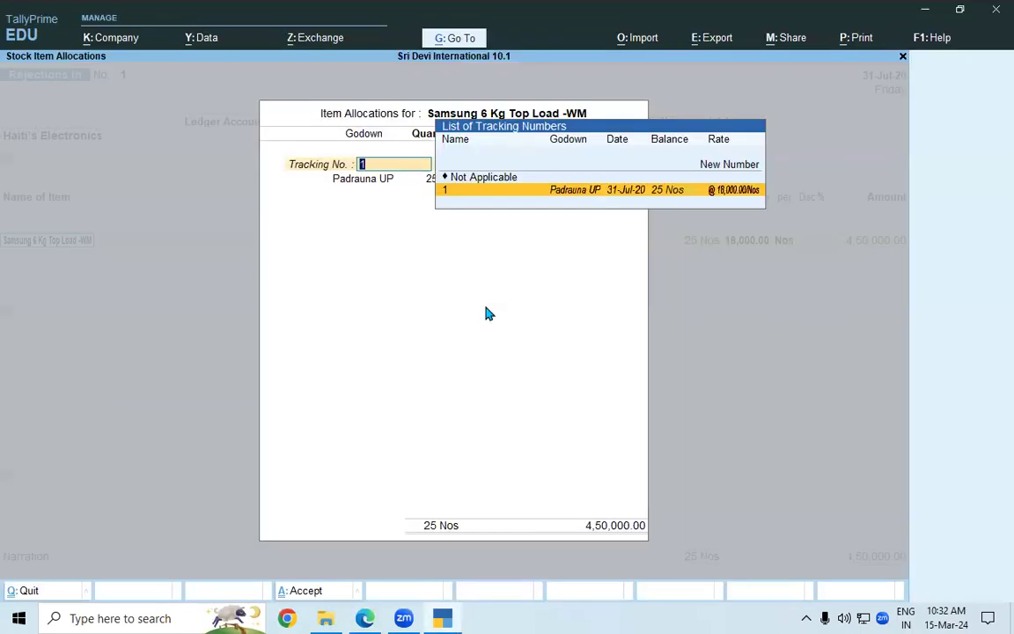
pyautogui.press('Return')
pyautogui.press('Return')
pyautogui.hotkey('alt', 'Tab')
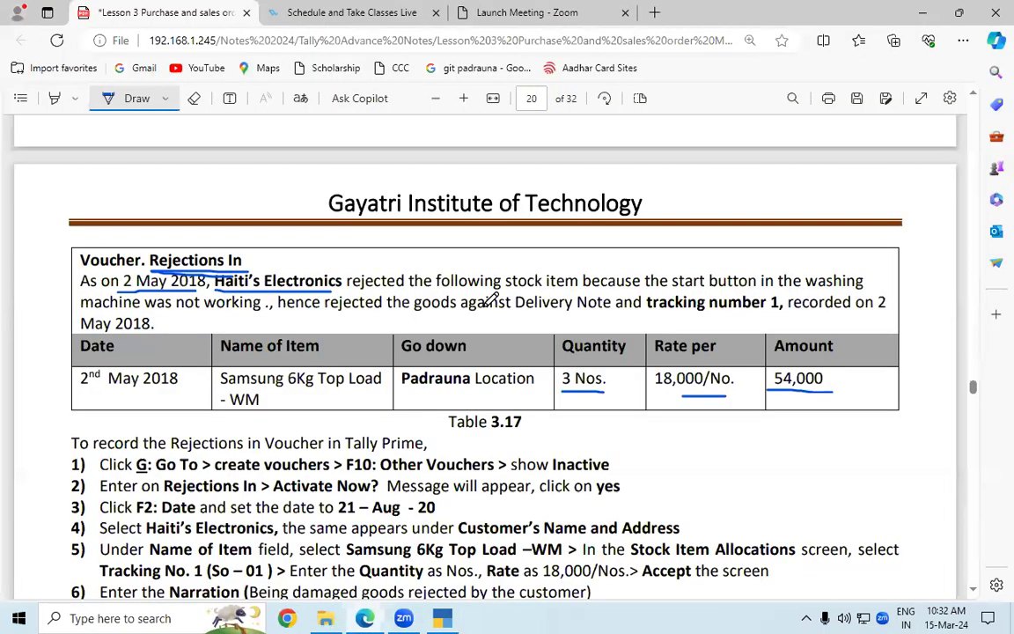
pyautogui.hotkey('alt', 'Tab')
pyautogui.write('3')
pyautogui.press('Return')
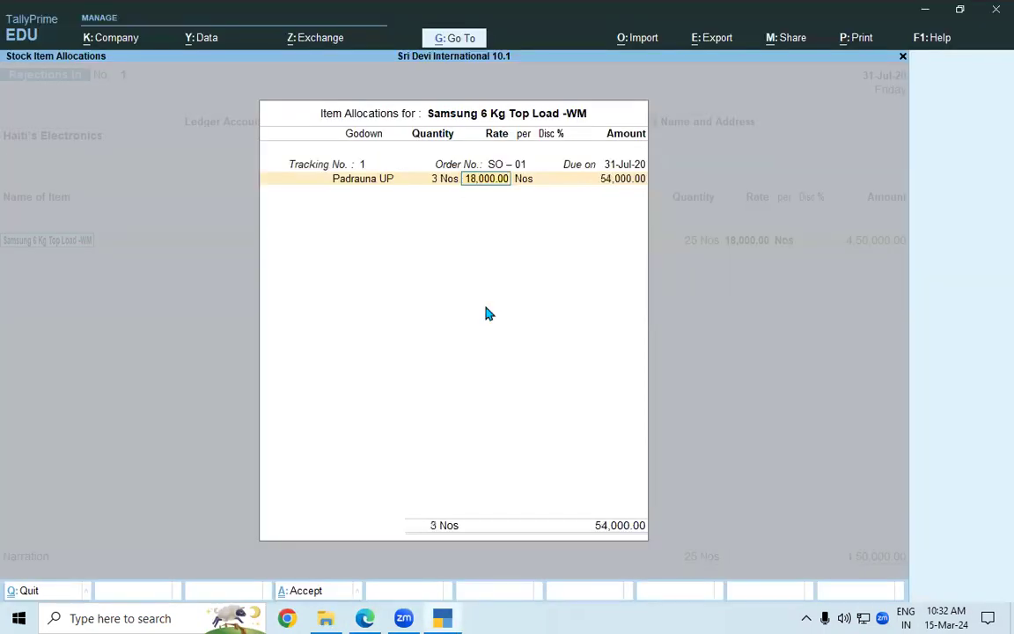
# Keep the item's rate of 18,000.00 per Nos, finish the allocation and save the Rejections In voucher without a narration.
pyautogui.hotkey('alt', 'Tab')
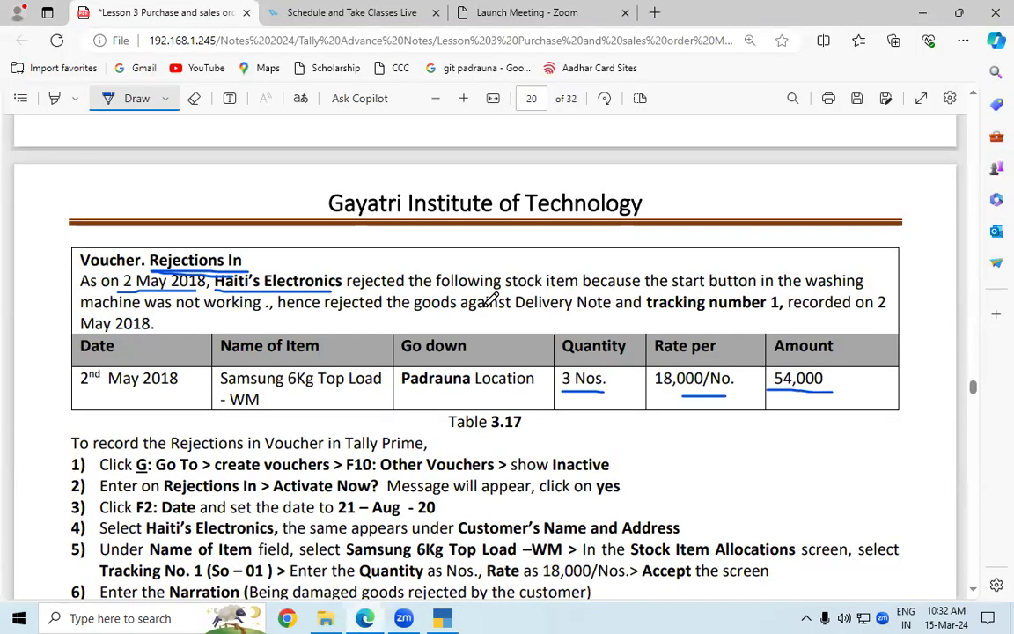
pyautogui.hotkey('alt', 'Tab')
pyautogui.press('Return')
pyautogui.press('Return')
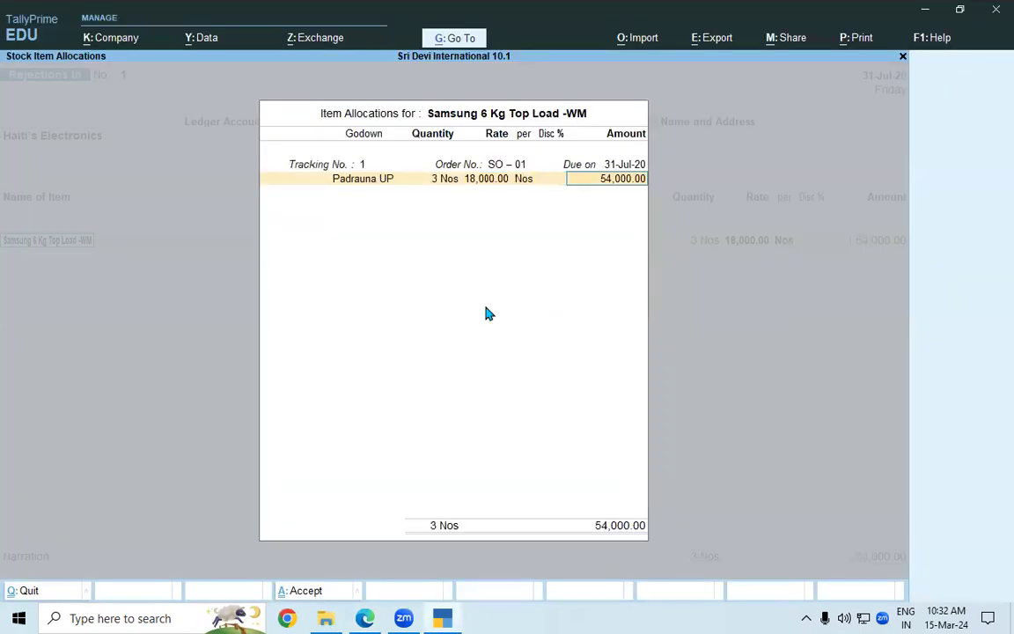
pyautogui.press('Return')
pyautogui.press('Return')
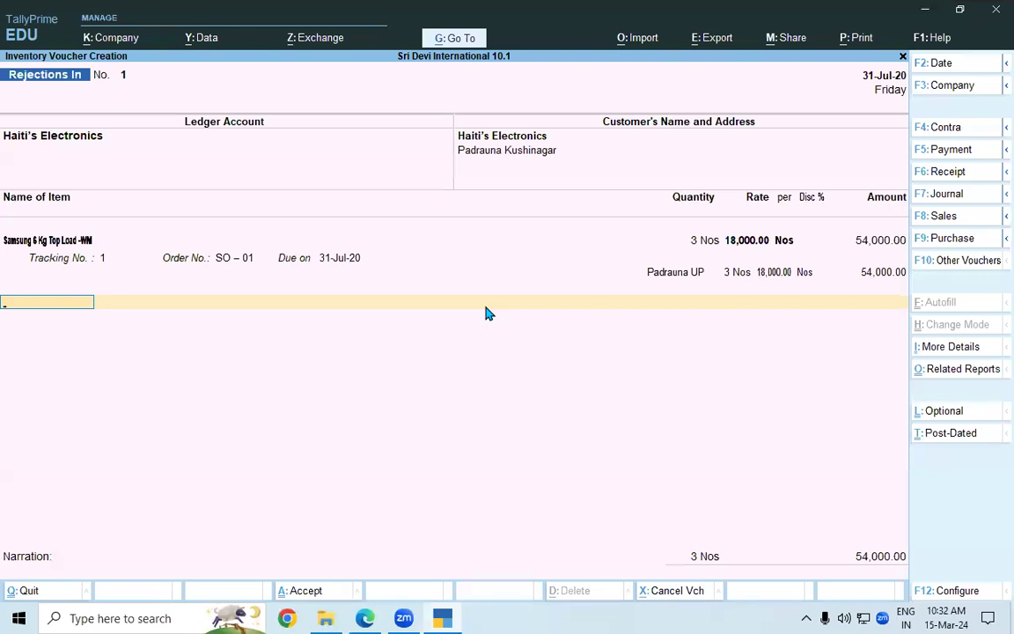
pyautogui.press('Return')
pyautogui.press('Return')
pyautogui.press('Return')
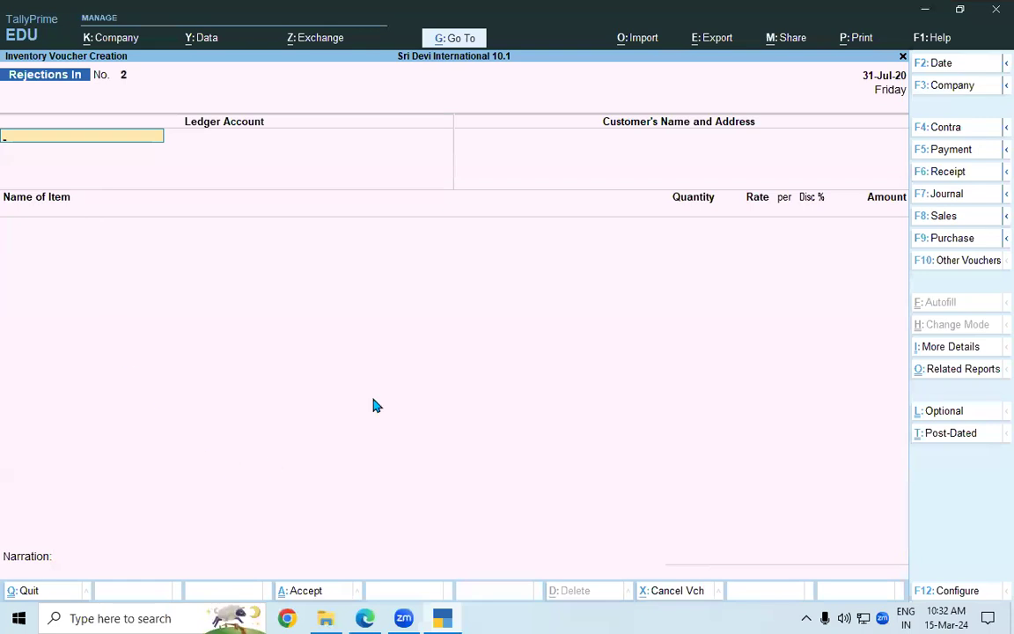
# Switch to the lesson notes in Edge and underline Sales Bills Pending, the 25 Nos. initial quantity and the 22 Nos. pending quantity.
pyautogui.click(366, 618)
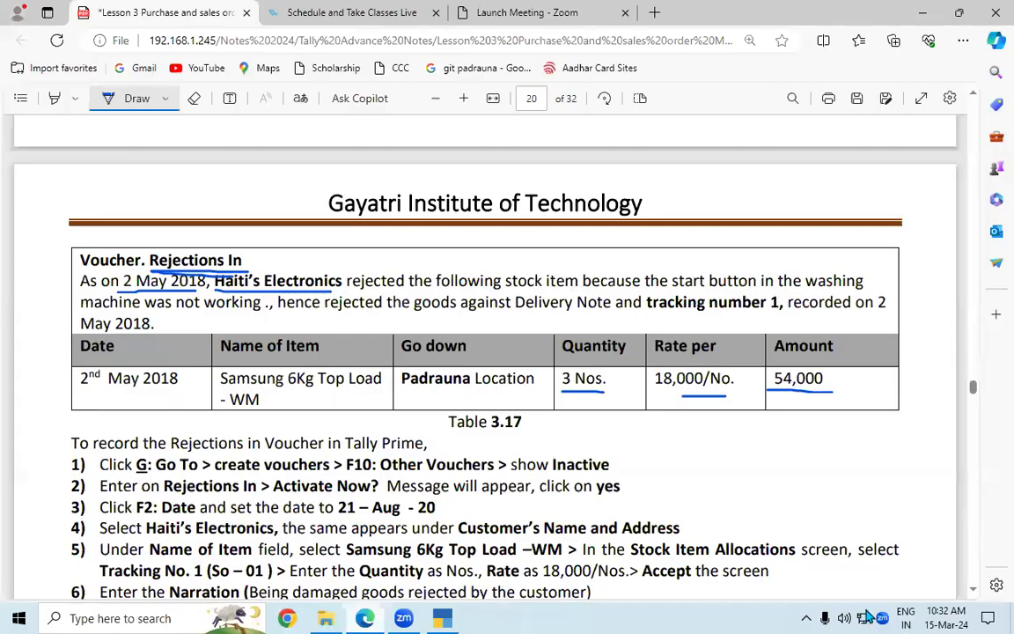
pyautogui.scroll(-2, 975, 596)
pyautogui.scroll(-10, 976, 595)
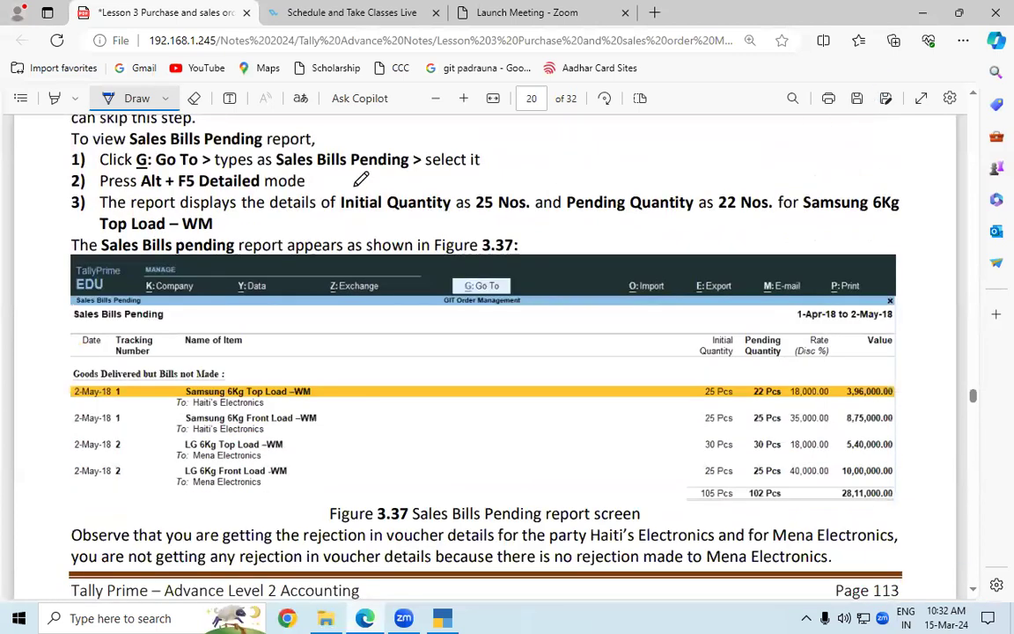
pyautogui.moveTo(147, 149); pyautogui.dragTo(261, 146)
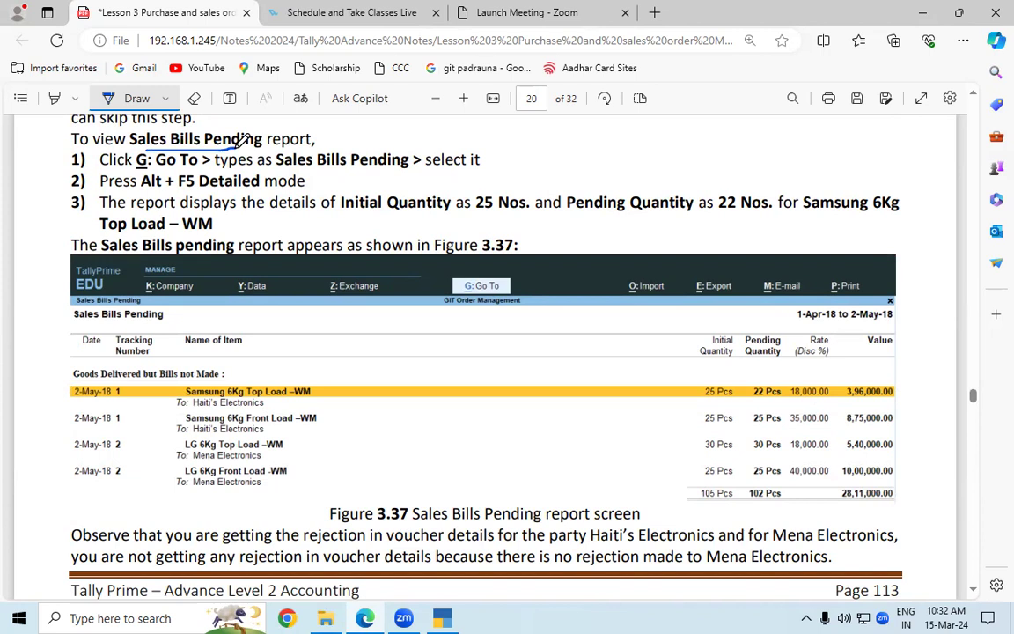
pyautogui.moveTo(476, 215); pyautogui.dragTo(516, 215)
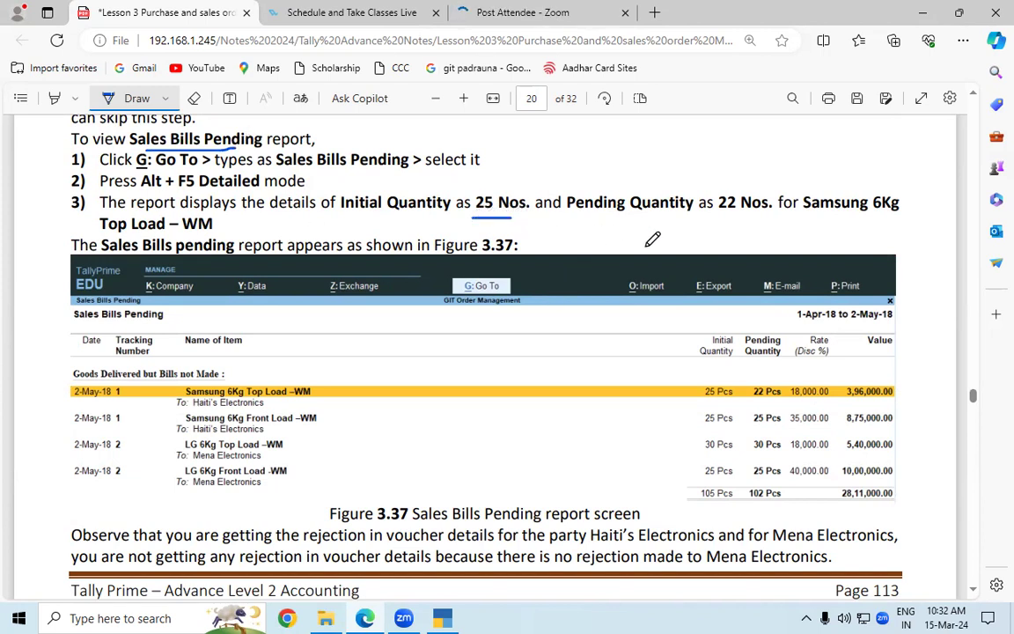
pyautogui.moveTo(717, 215); pyautogui.dragTo(768, 215)
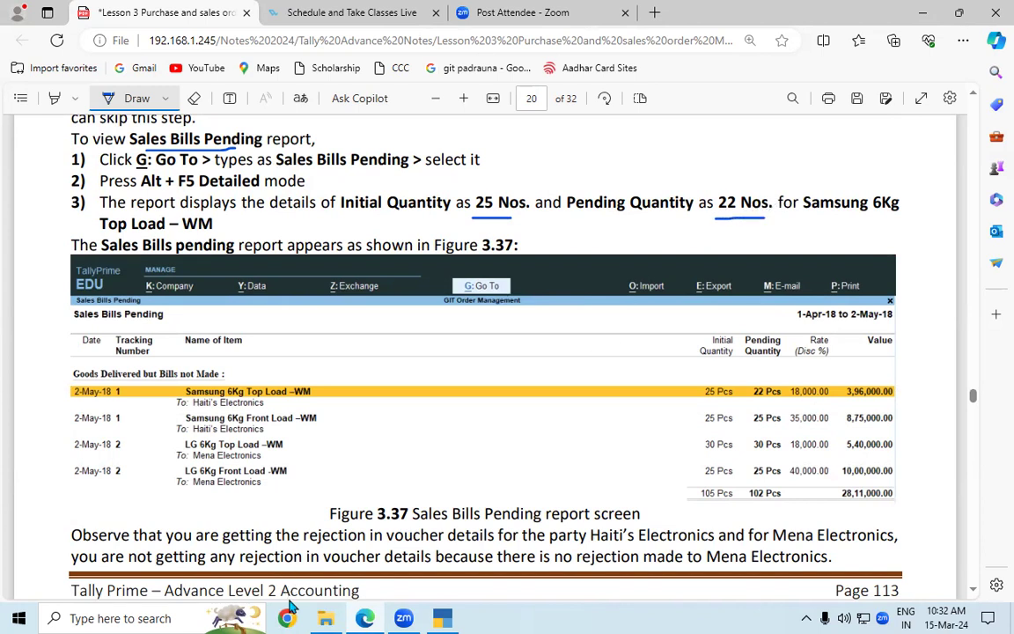
# Switch to TallyPrime and open the Sales Bills Pending report.
pyautogui.click(441, 618)
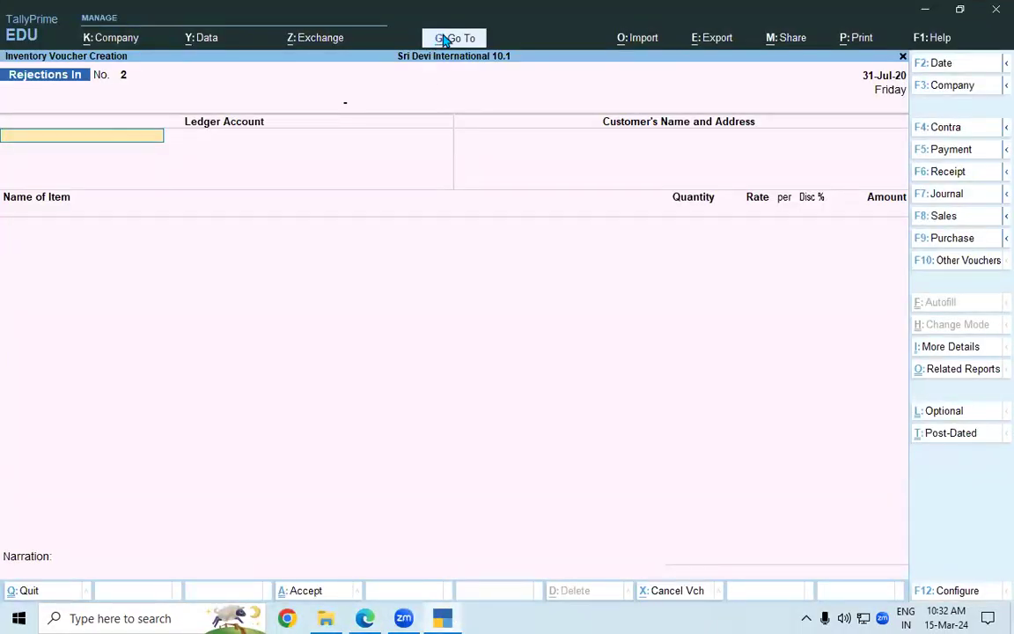
pyautogui.click(444, 39)
pyautogui.write('SA')
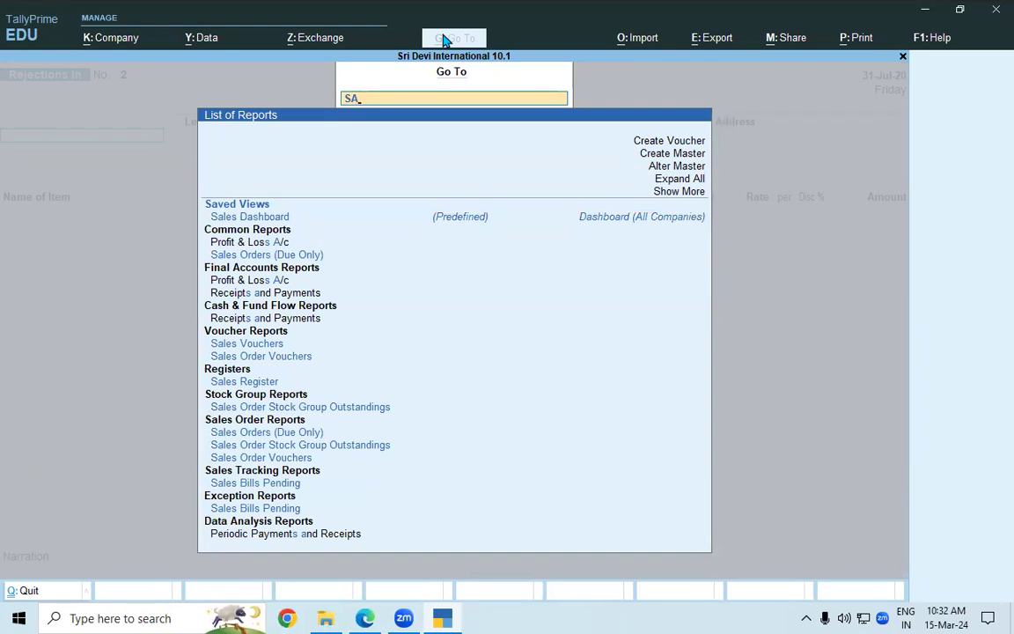
pyautogui.press('Down')
pyautogui.press('Down')
pyautogui.press('Down')
pyautogui.press('Down')
pyautogui.press('Down')
pyautogui.press('Down')
pyautogui.press('Down')
pyautogui.press('Down')
pyautogui.press('Down')
pyautogui.press('Down')
pyautogui.press('Down')
pyautogui.press('Down')
pyautogui.press('Down')
pyautogui.press('Down')
pyautogui.press('Down')
pyautogui.press('Down')
pyautogui.press('Down')
pyautogui.press('Down')
pyautogui.press('Down')
pyautogui.press('Down')
pyautogui.press('Down')
pyautogui.press('Down')
pyautogui.press('Down')
pyautogui.press('Return')
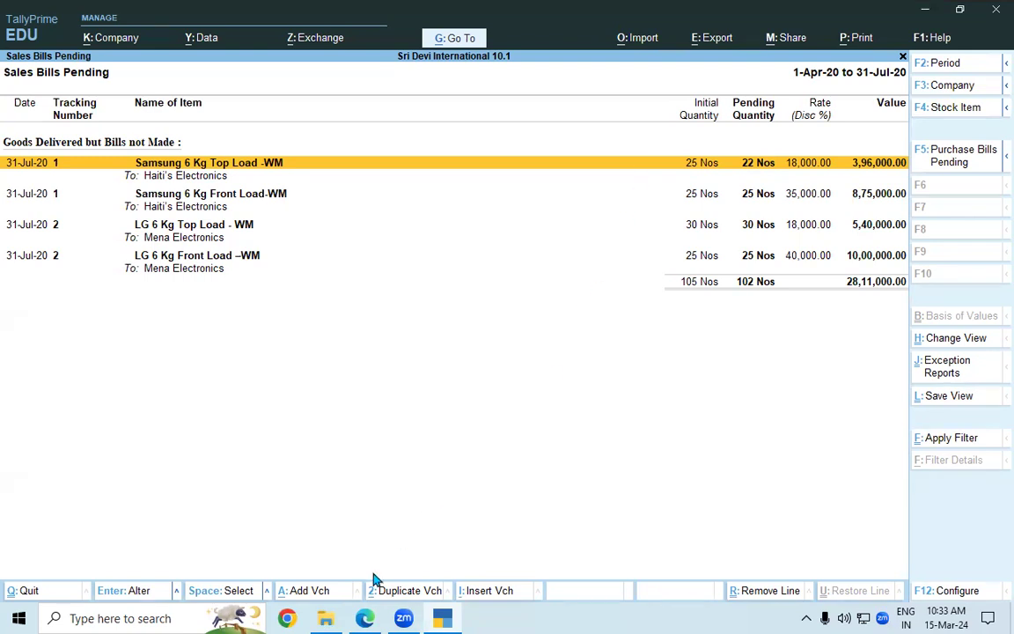
# Switch to the lesson notes and underline Sales Voucher in section 3.3.4, the Samsung 6Kg Top Load item and its 22 Nos. quantity.
pyautogui.hotkey('alt', 'Tab')
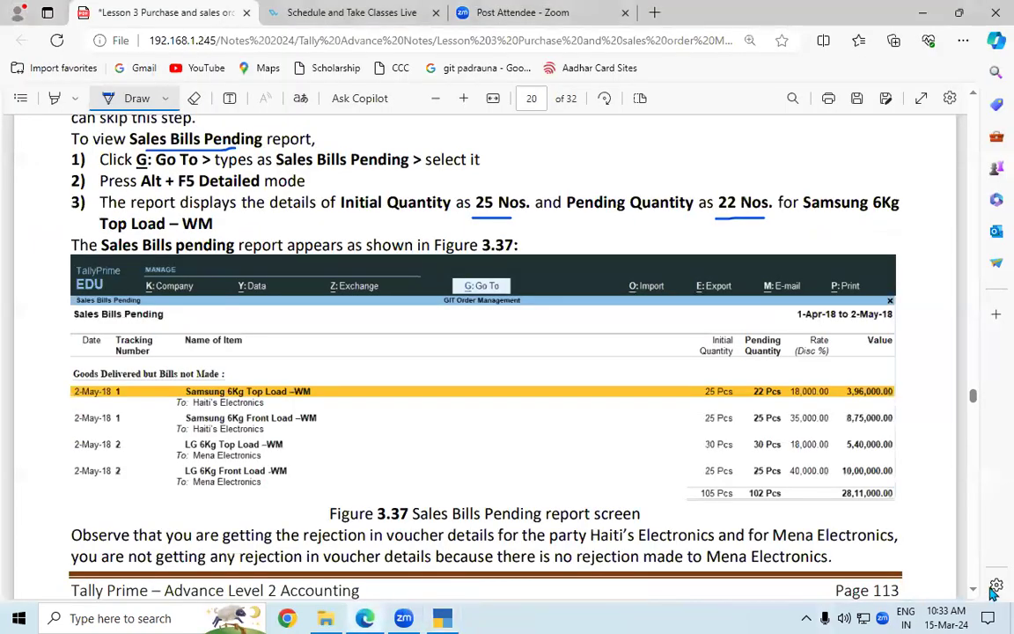
pyautogui.scroll(-4, 884, 537)
pyautogui.scroll(-5, 975, 596)
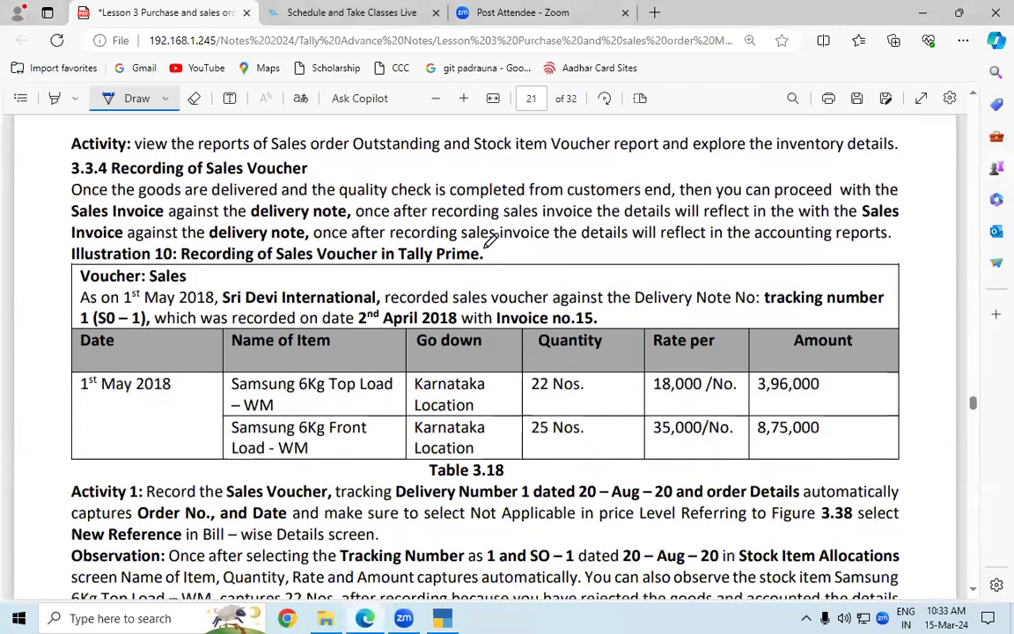
pyautogui.moveTo(201, 177); pyautogui.dragTo(290, 177)
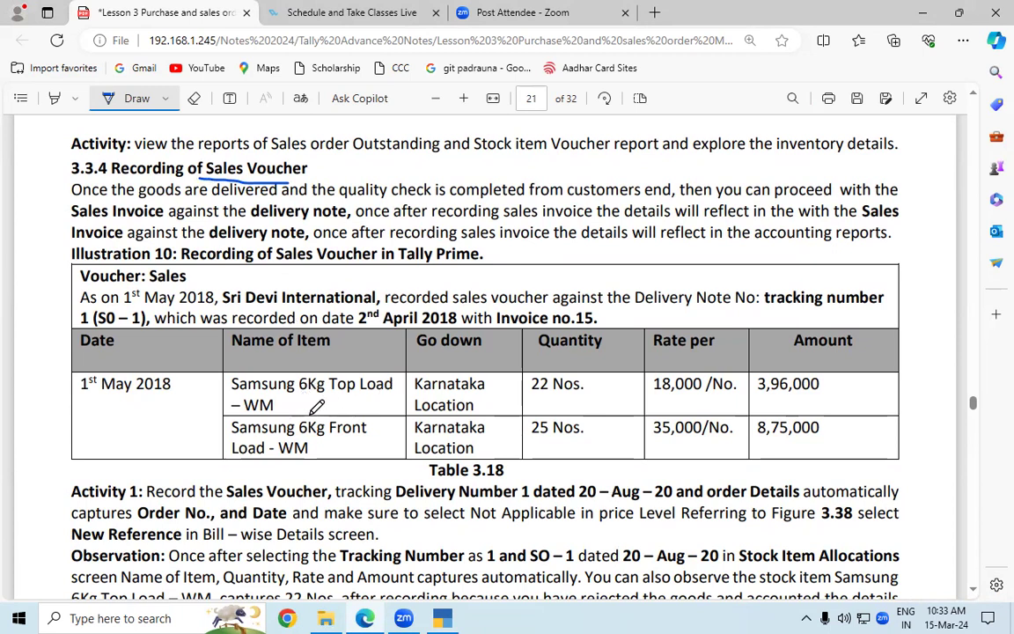
pyautogui.moveTo(298, 402); pyautogui.dragTo(352, 399)
pyautogui.moveTo(529, 394); pyautogui.dragTo(578, 393)
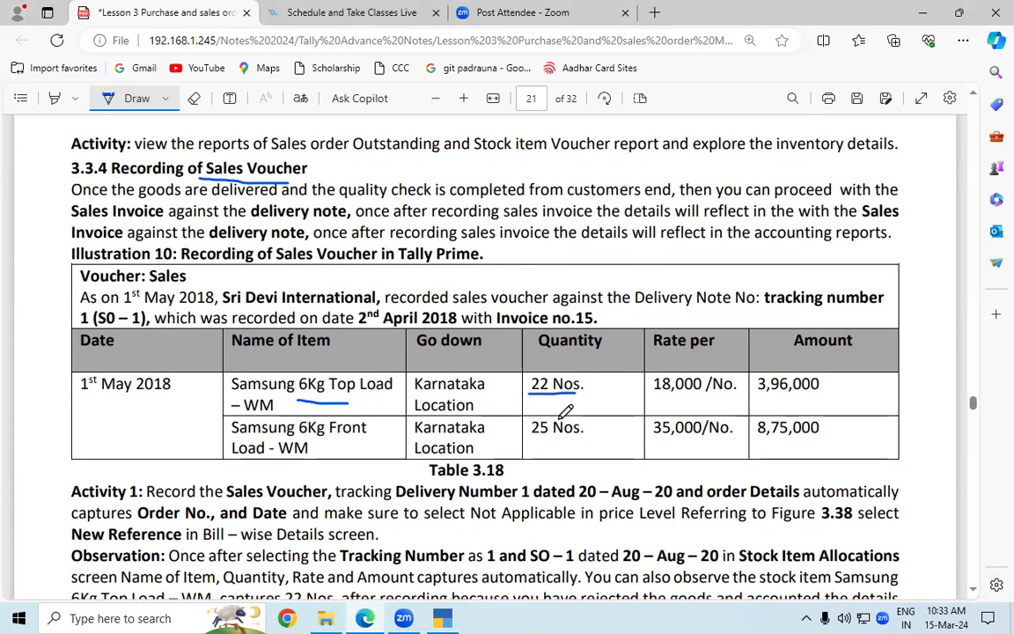
# Return to TallyPrime, leave the Sales Bills Pending report and start a new Sales voucher.
pyautogui.hotkey('alt', 'Tab')
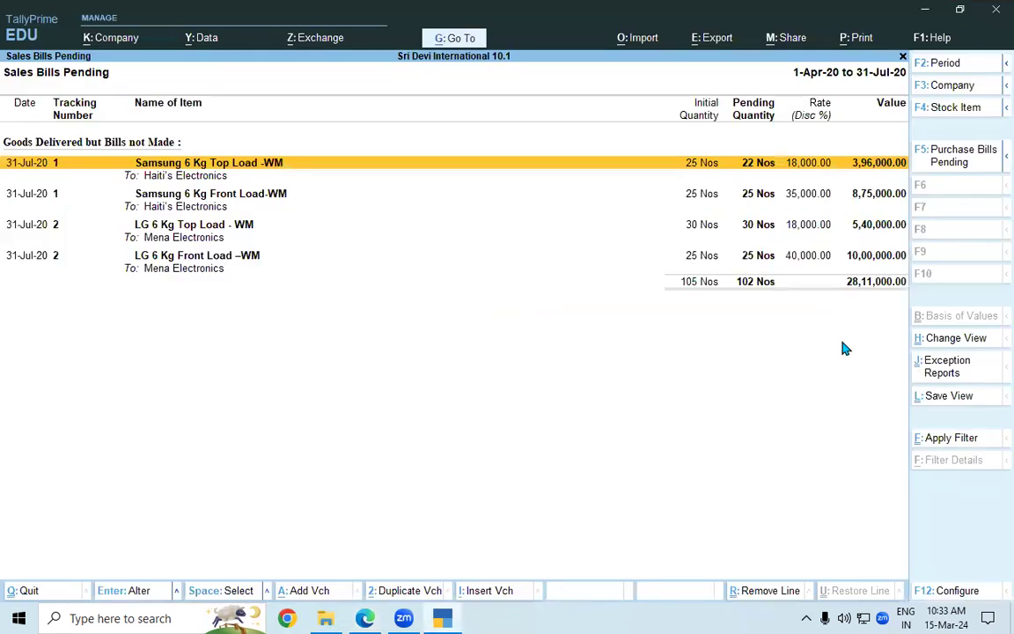
pyautogui.press('Escape')
pyautogui.press('Escape')
pyautogui.press('Return')
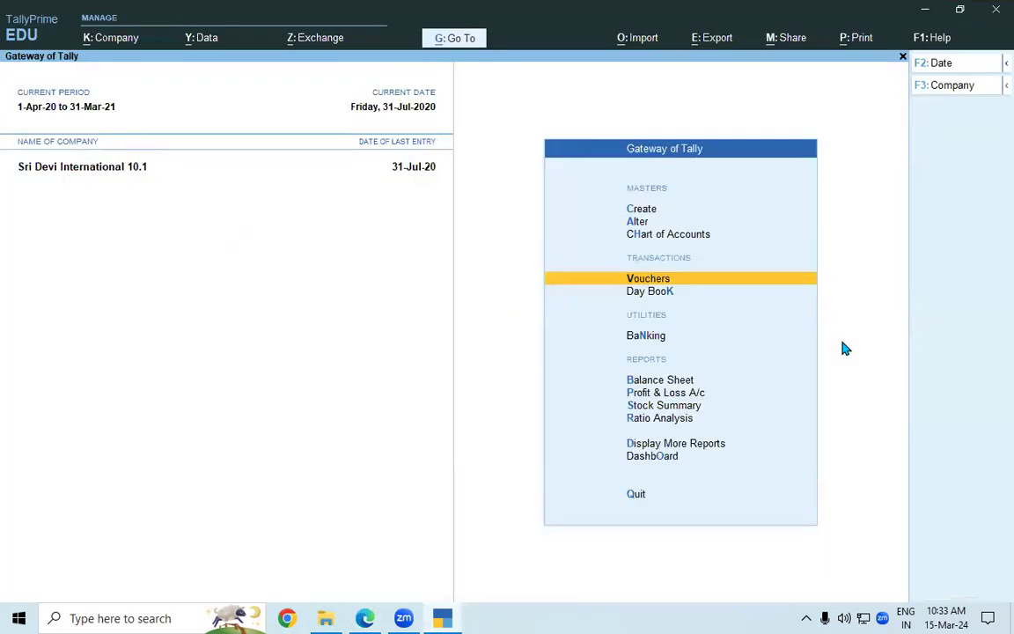
pyautogui.press('Return')
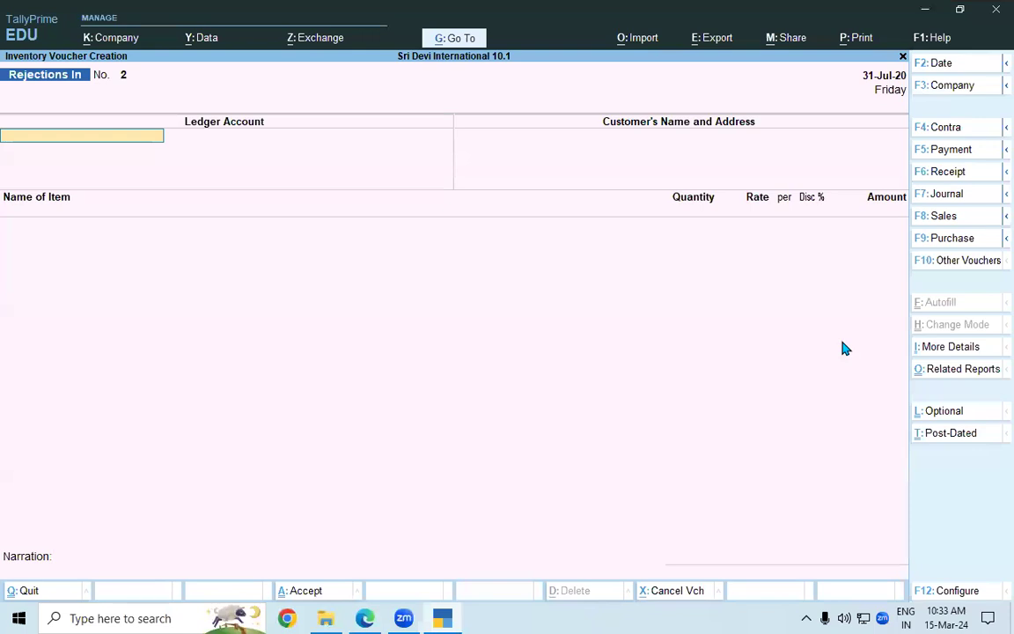
pyautogui.press('F8')
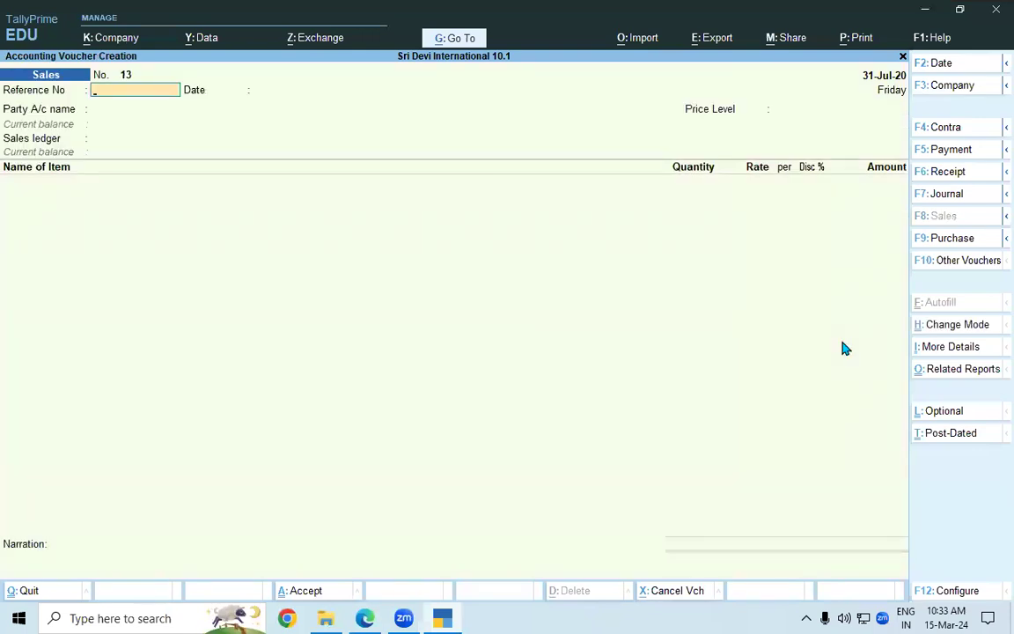
# Check the invoice number in the lesson notes, set reference number 15 dated 31-Jul-20 and choose Haiti's Electronics as the party.
pyautogui.hotkey('alt', 'Tab')
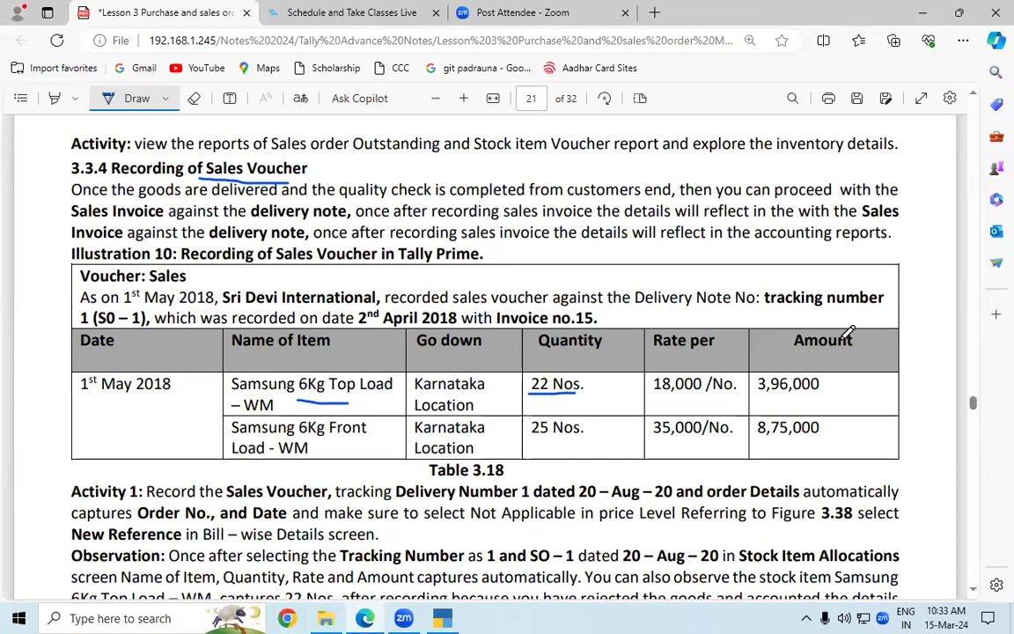
pyautogui.hotkey('alt', 'Tab')
pyautogui.write('15')
pyautogui.press('Return')
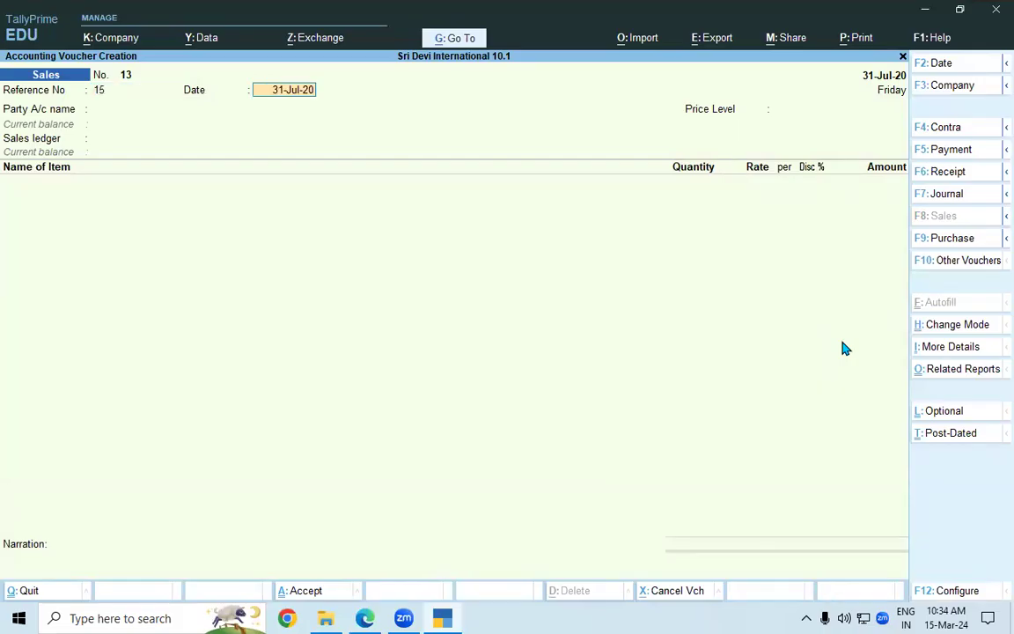
pyautogui.press('Return')
pyautogui.press('Down')
pyautogui.press('Return')
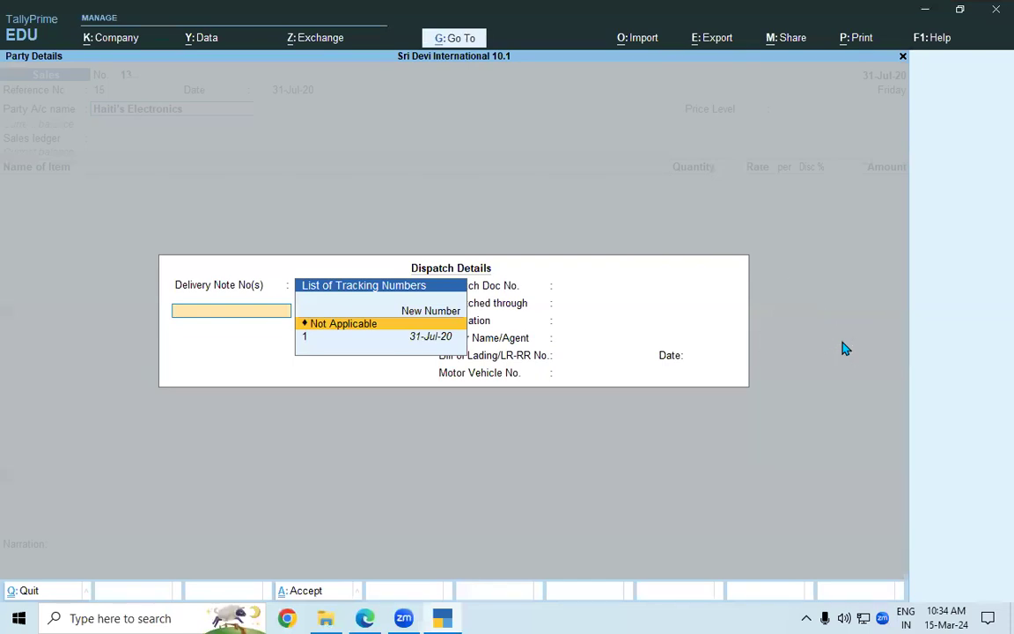
# Link the voucher to delivery note 1 dated 31-Jul-20 and leave the remaining dispatch details blank.
pyautogui.press('Down')
pyautogui.press('Return')
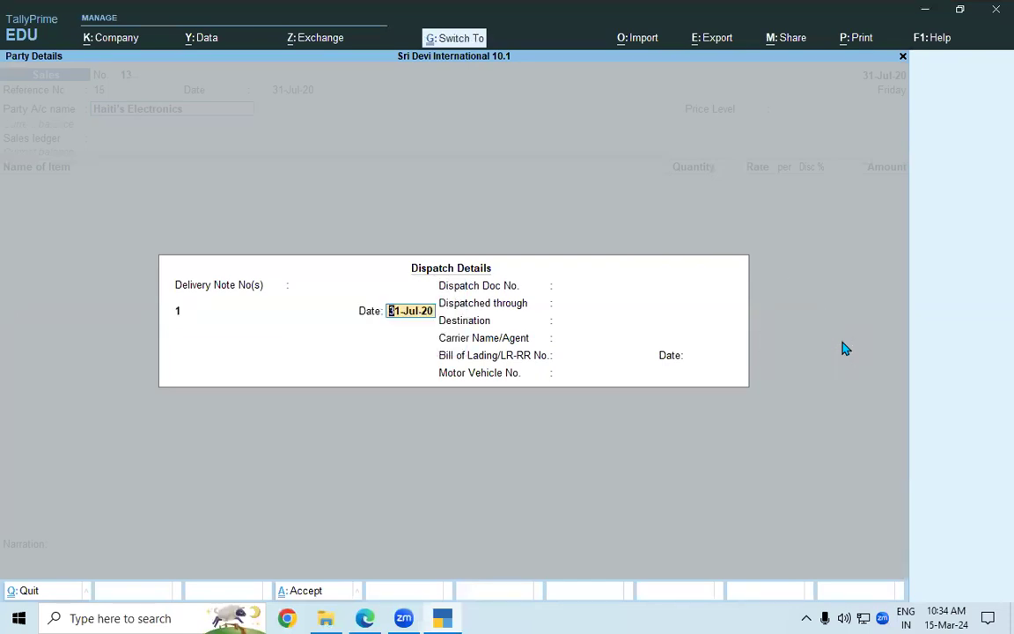
pyautogui.press('Return')
pyautogui.press('Return')
pyautogui.press('Return')
pyautogui.press('Return')
pyautogui.press('Return')
pyautogui.press('Return')
pyautogui.press('Return')
pyautogui.press('Return')
pyautogui.press('Return')
pyautogui.press('Return')
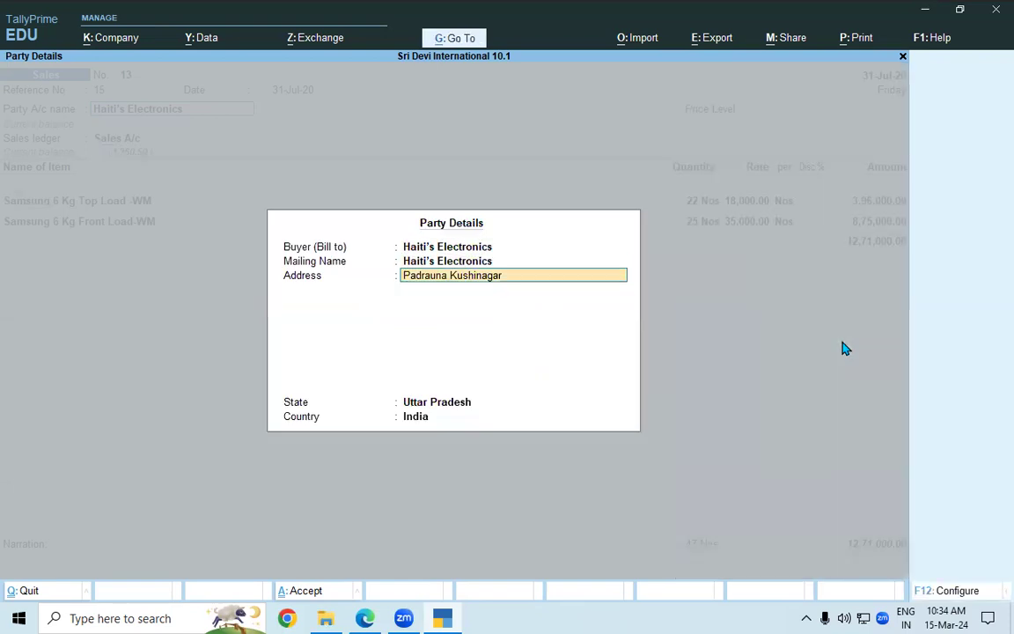
# Accept the party details, keep Sales A/c with price level Not Applicable and save the Haiti's Electronics sales voucher.
pyautogui.press('Return')
pyautogui.press('Return')
pyautogui.press('Return')
pyautogui.press('Return')
pyautogui.press('Return')
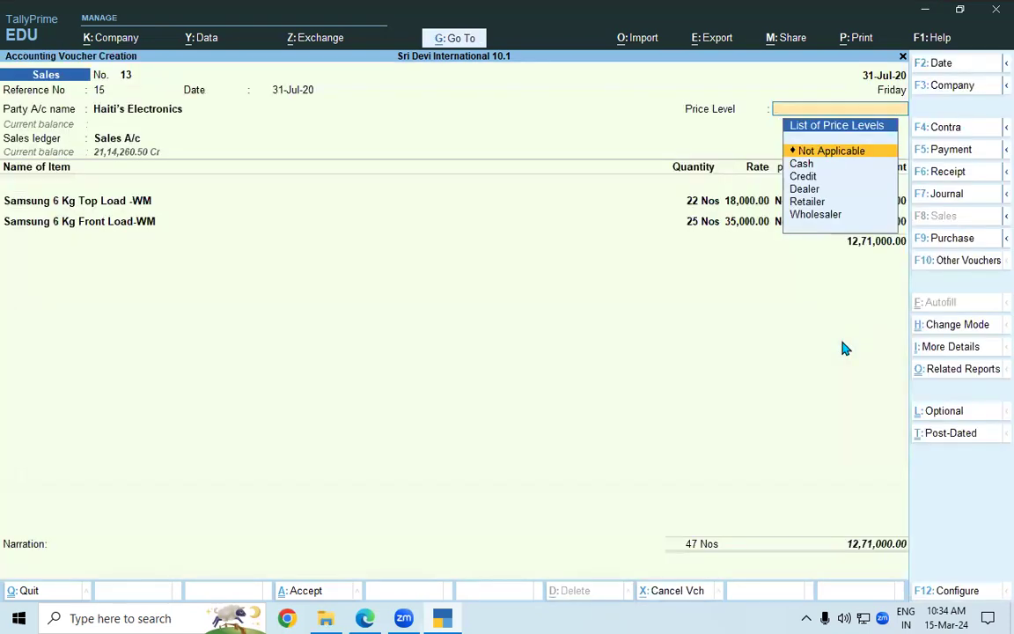
pyautogui.press('BackSpace')
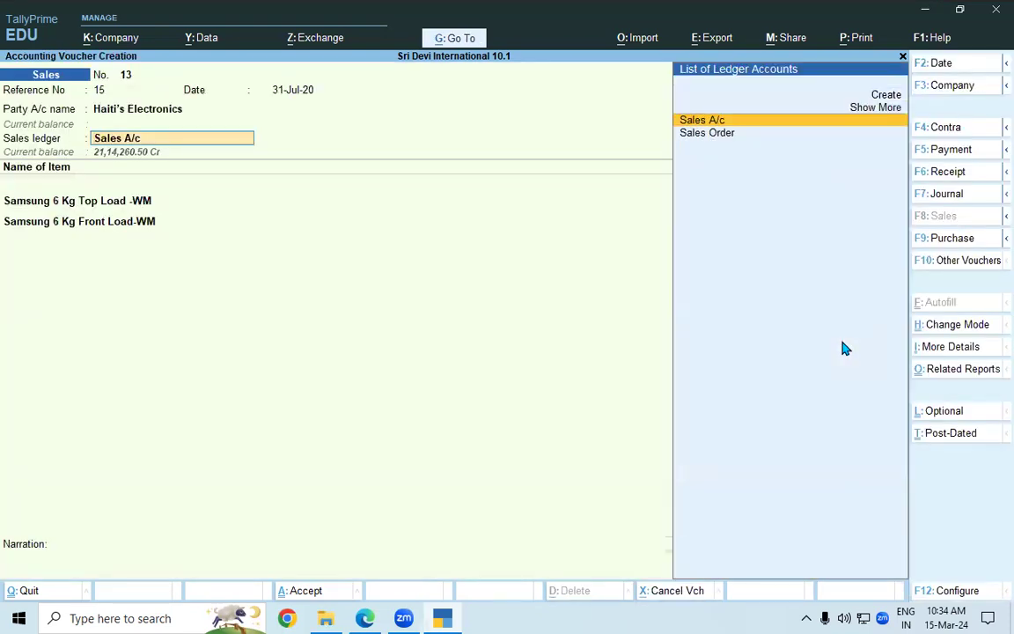
pyautogui.press('Return')
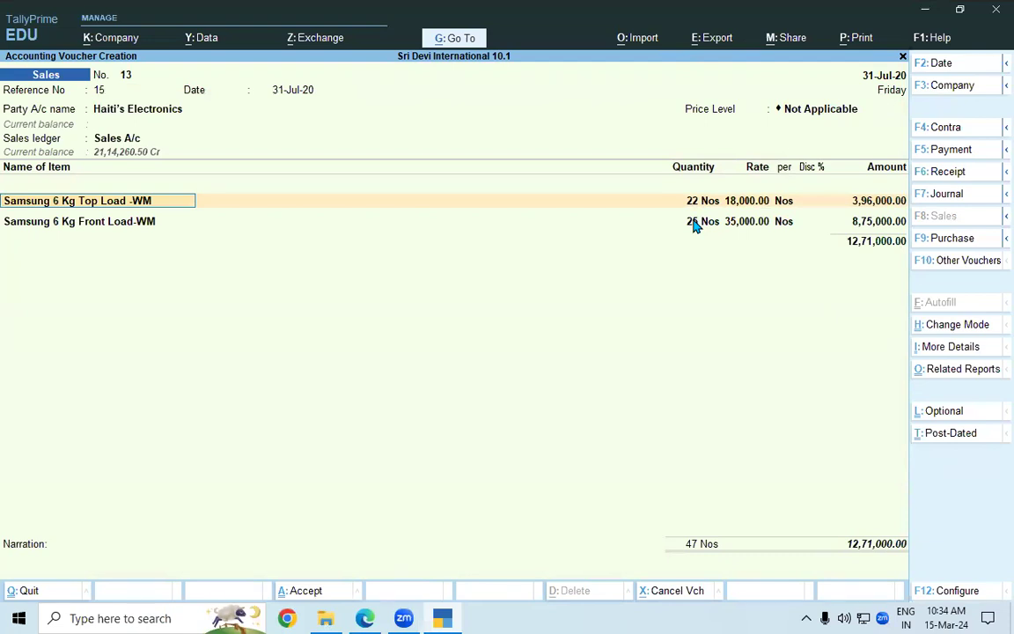
pyautogui.click(291, 595)
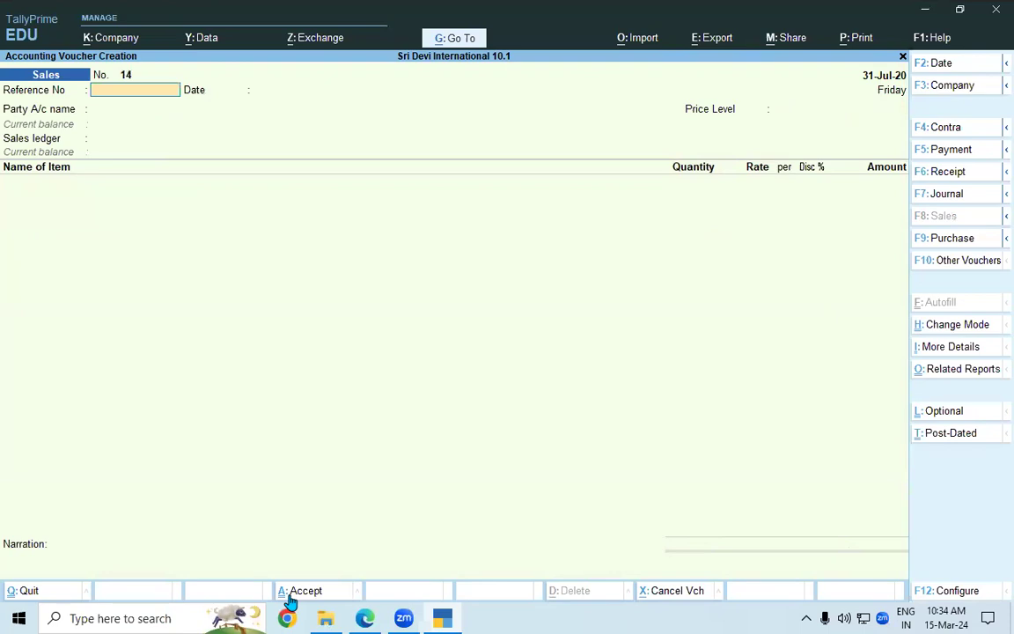
# In the lesson notes, find Activity 2, mark its Voucher: sales heading and underline SO – 2 and invoice no. 16.
pyautogui.click(365, 618)
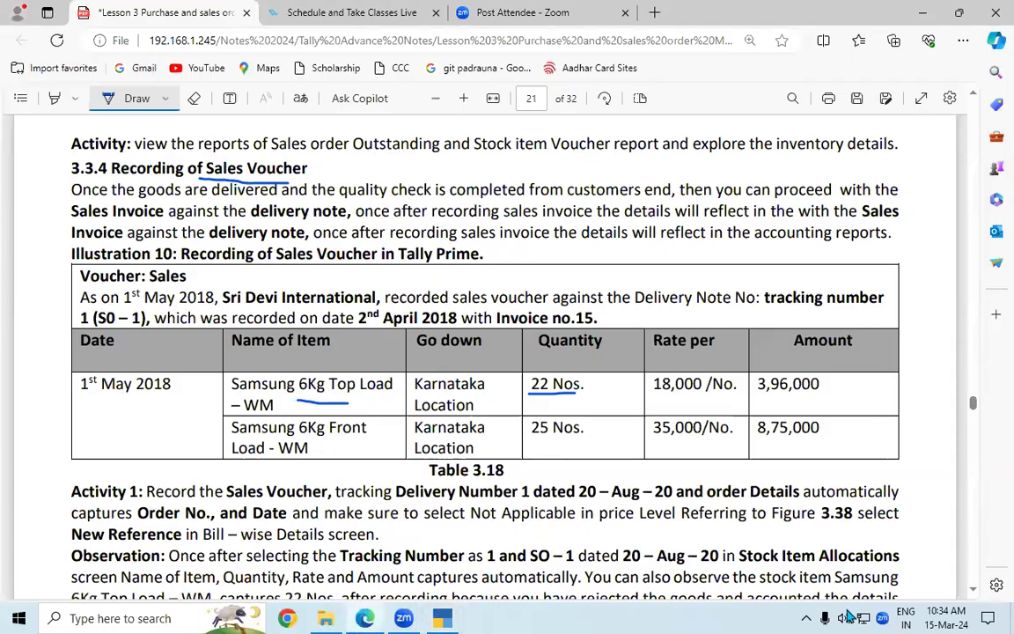
pyautogui.scroll(-3, 972, 590)
pyautogui.scroll(-2, 972, 590)
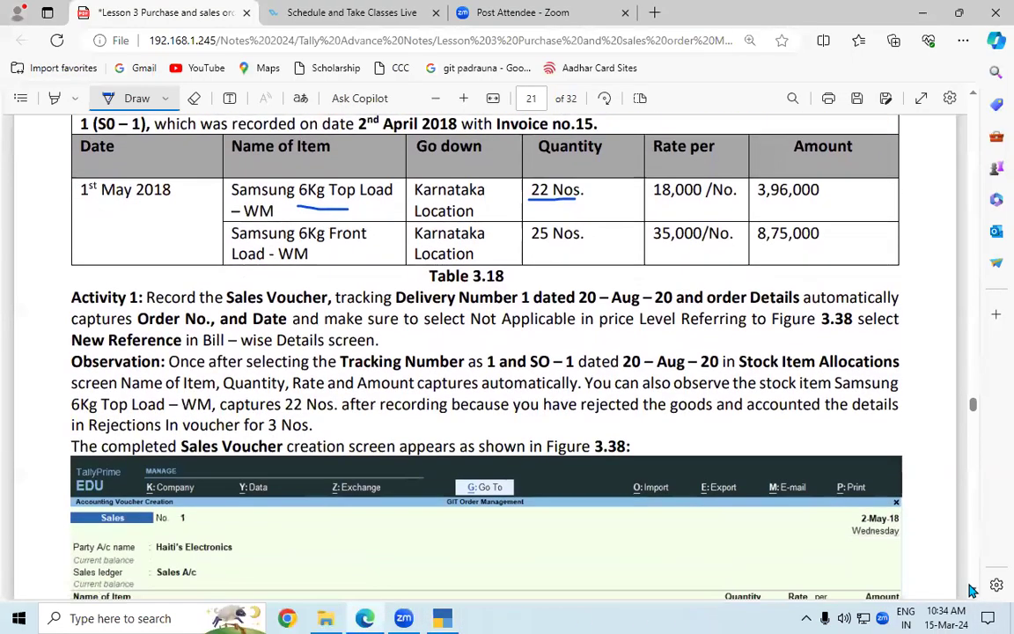
pyautogui.scroll(-9, 972, 589)
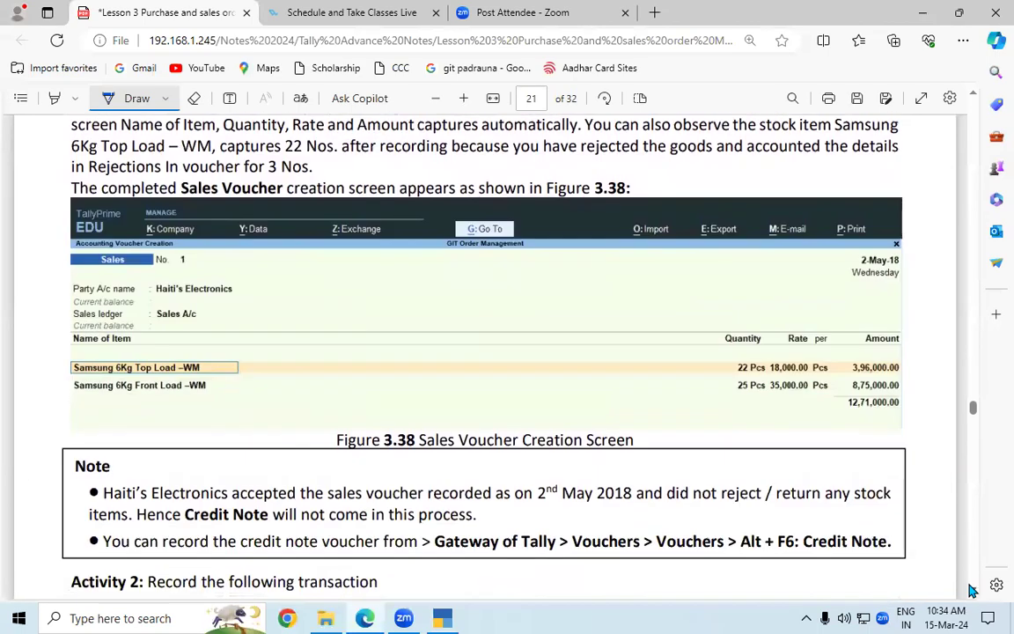
pyautogui.scroll(-3, 972, 590)
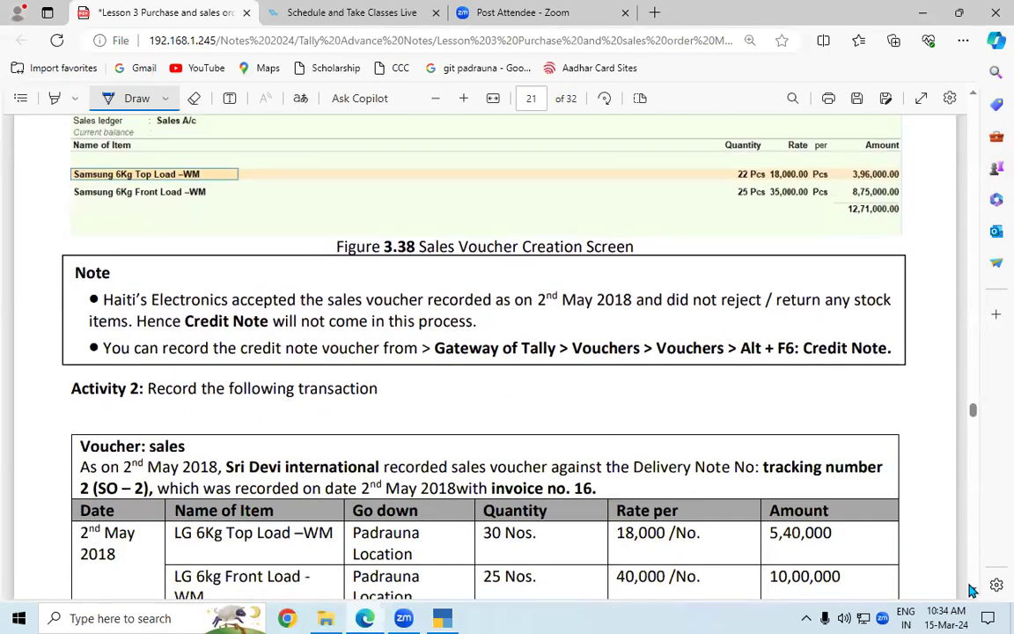
pyautogui.scroll(-3, 972, 590)
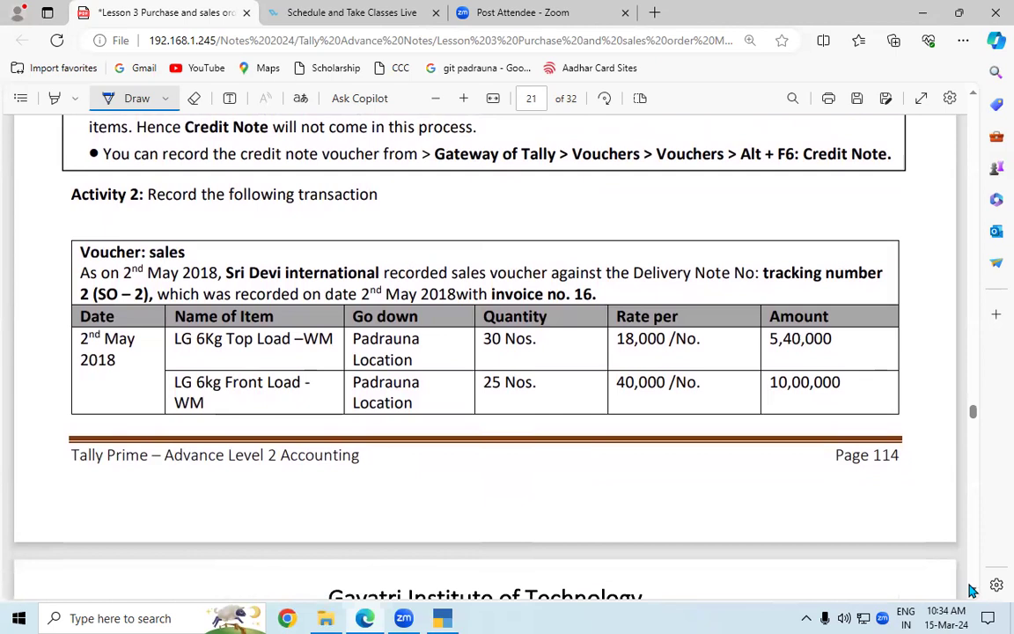
pyautogui.moveTo(204, 253); pyautogui.dragTo(230, 249)
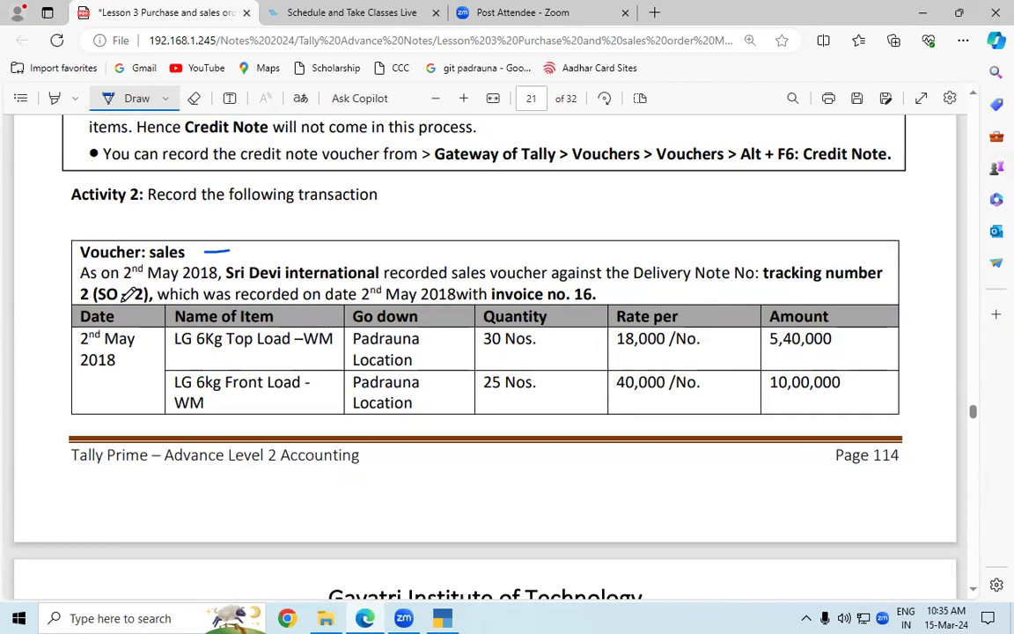
pyautogui.moveTo(115, 303); pyautogui.dragTo(155, 302)
pyautogui.click(441, 618)
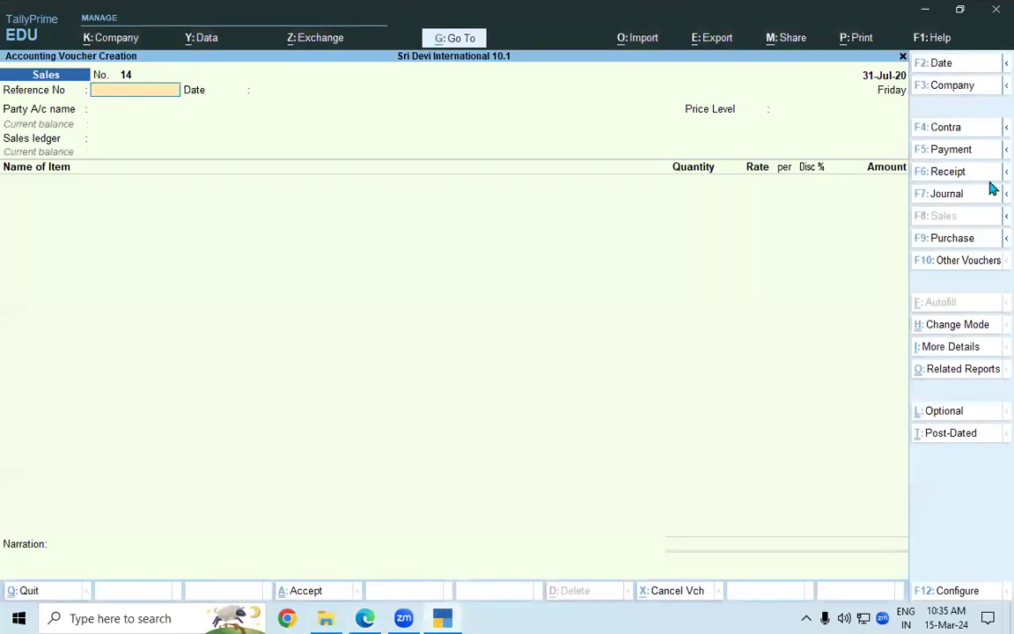
pyautogui.click(365, 618)
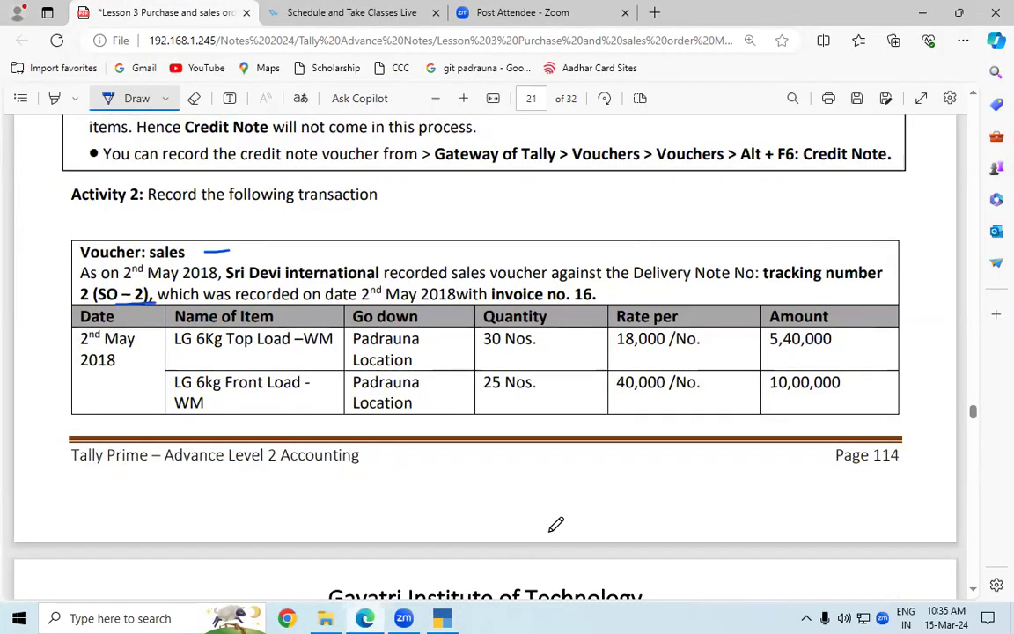
pyautogui.moveTo(592, 299); pyautogui.dragTo(571, 300)
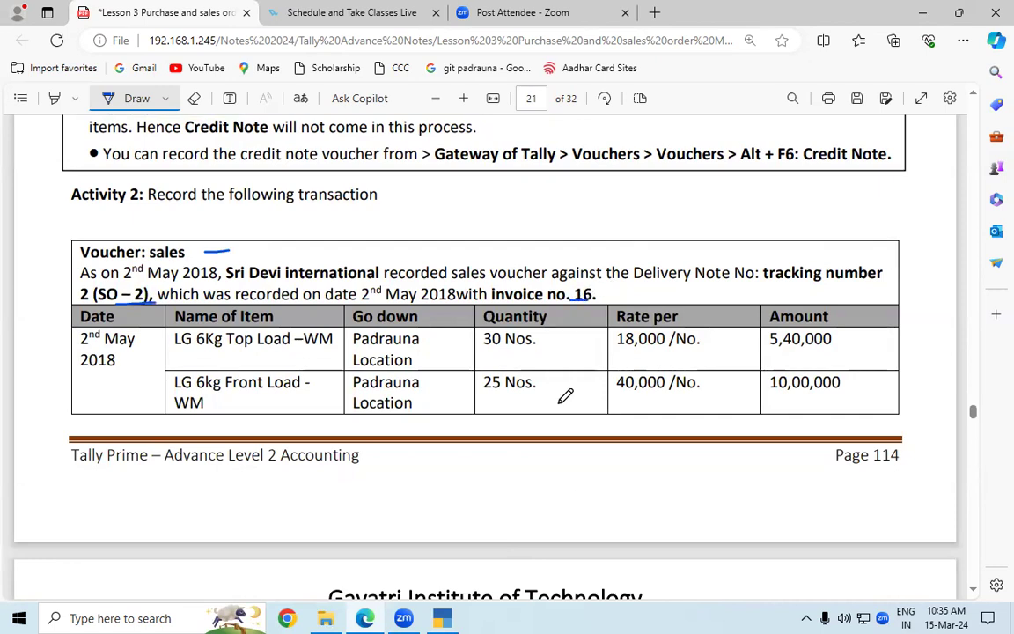
# In TallyPrime's new Sales voucher, set reference number 16 dated 31-Jul-20, choose Mena Electronics as the party and link delivery note 2.
pyautogui.click(442, 618)
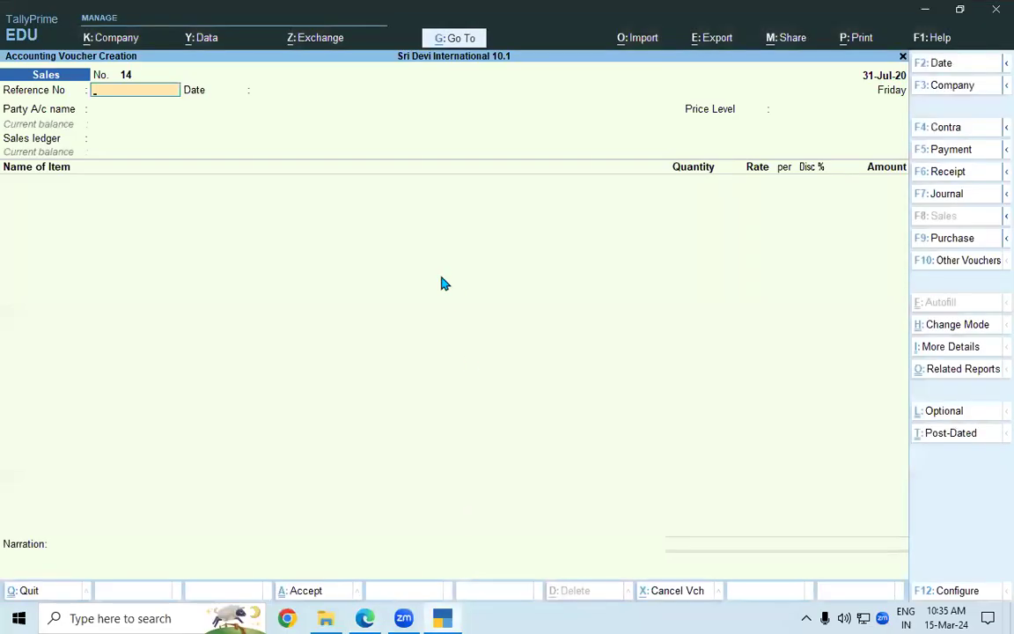
pyautogui.press('Return')
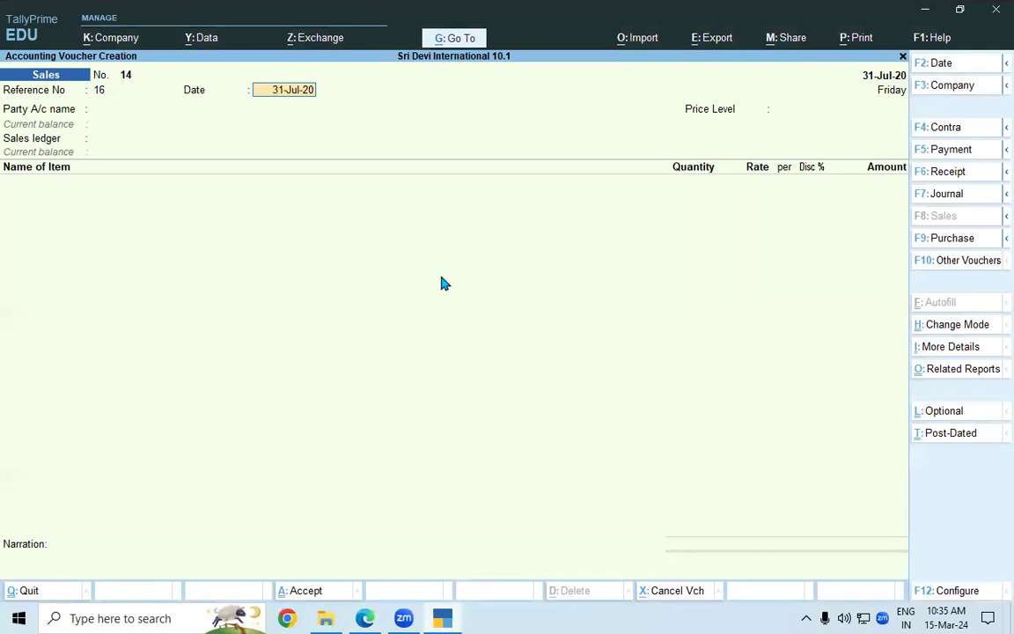
pyautogui.press('Return')
pyautogui.write('ME')
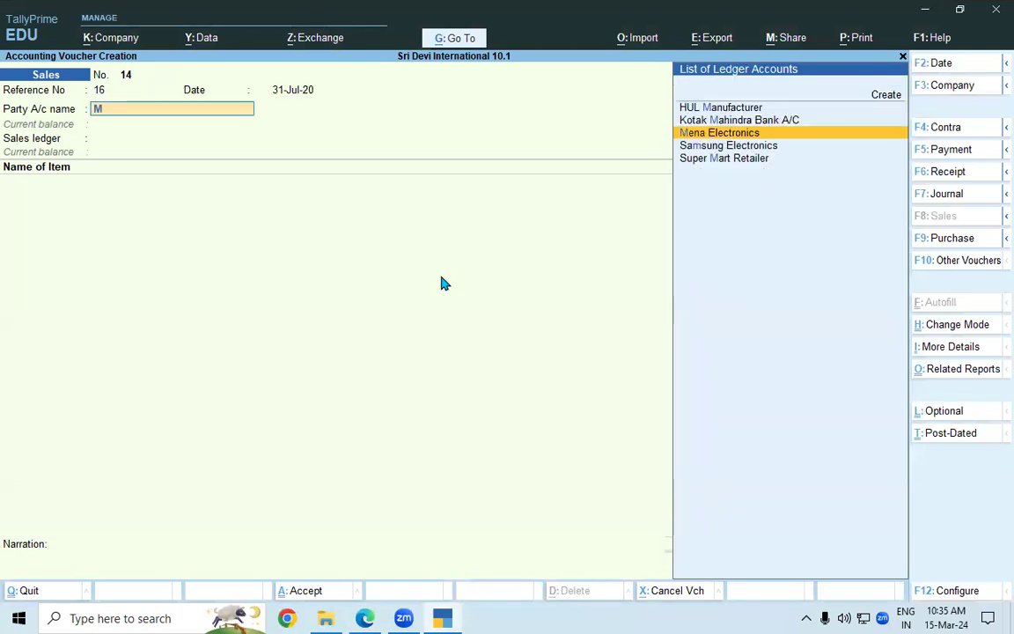
pyautogui.press('Return')
pyautogui.press('Down')
pyautogui.press('Return')
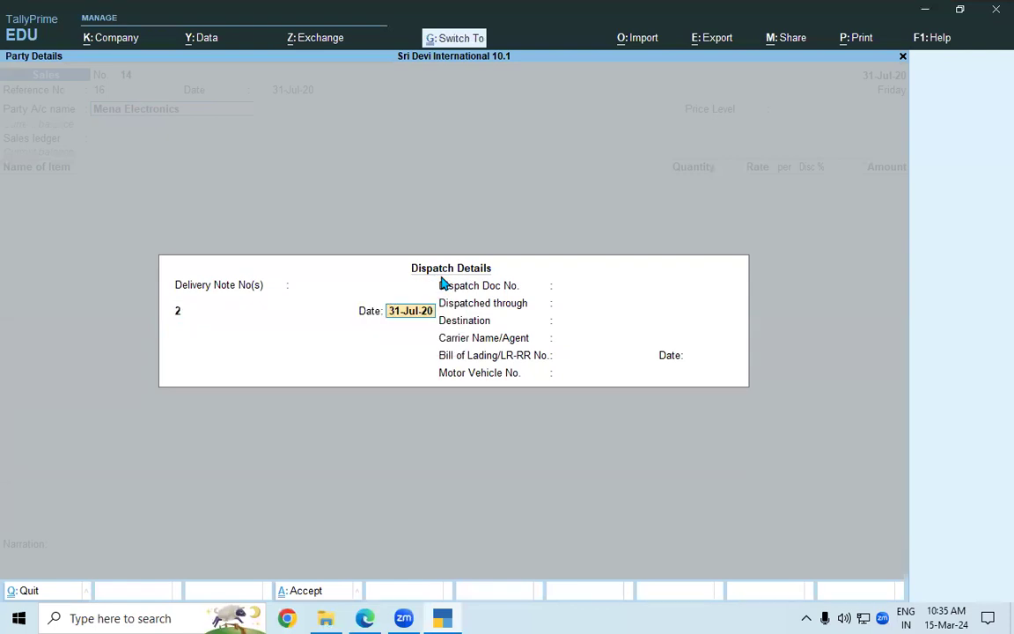
# Accept the dispatch and party details for Mena Electronics, keeping Sales A/c as the sales ledger and the price level Not Applicable.
pyautogui.hotkey('ctrl', 'a')
pyautogui.press('Return')
pyautogui.press('Return')
pyautogui.press('Return')
pyautogui.hotkey('ctrl', 'a')
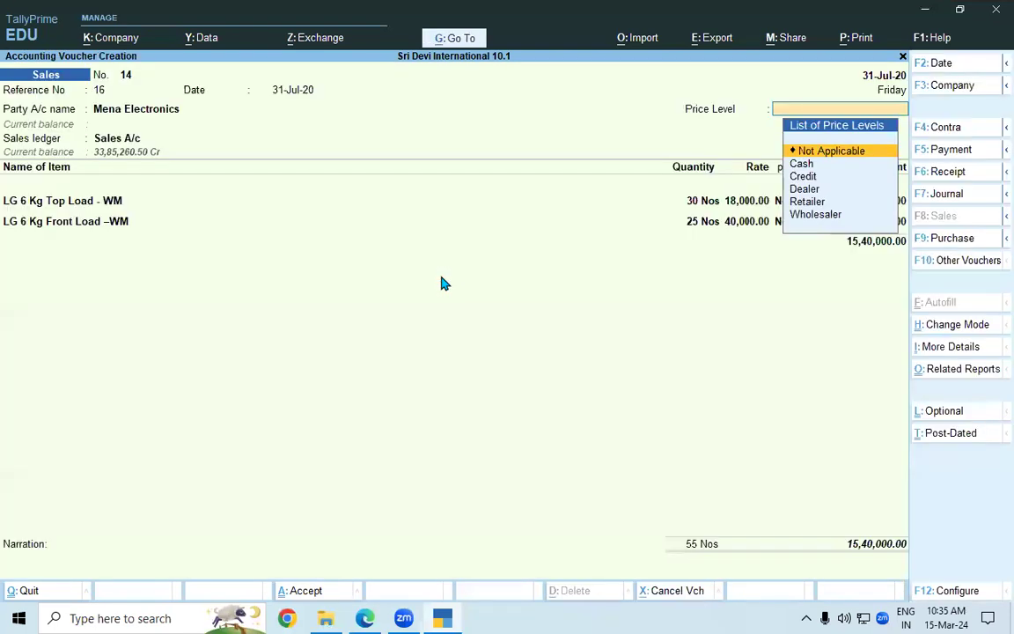
pyautogui.press('BackSpace')
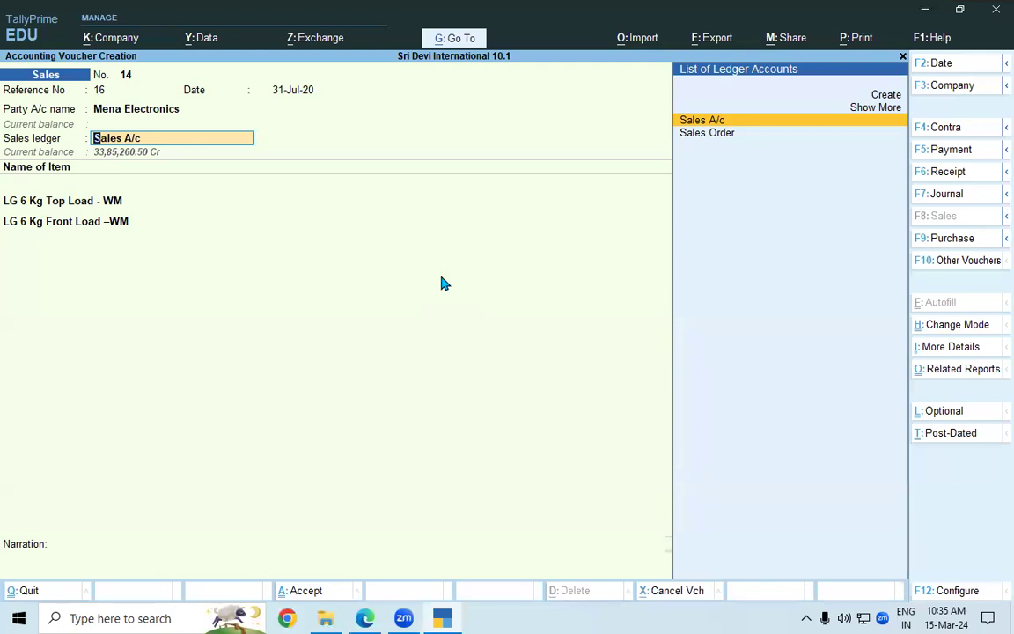
pyautogui.press('Return')
pyautogui.press('Return')
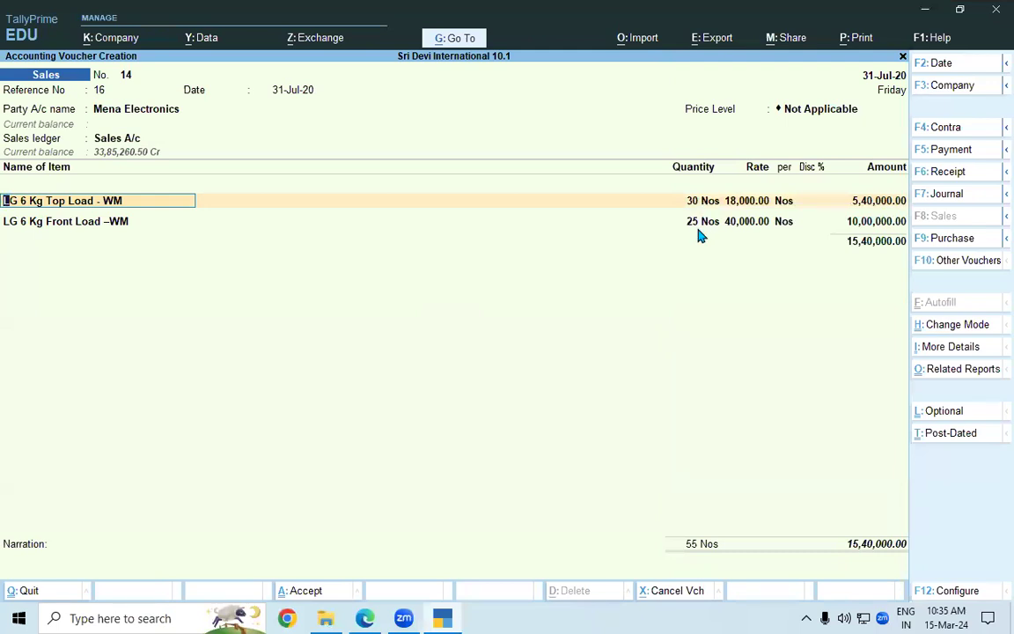
# In the lesson notes, write an M beside invoice no. 16, and mark Haiti's Electronics and its credit amount in Figure 3.40.
pyautogui.click(365, 618)
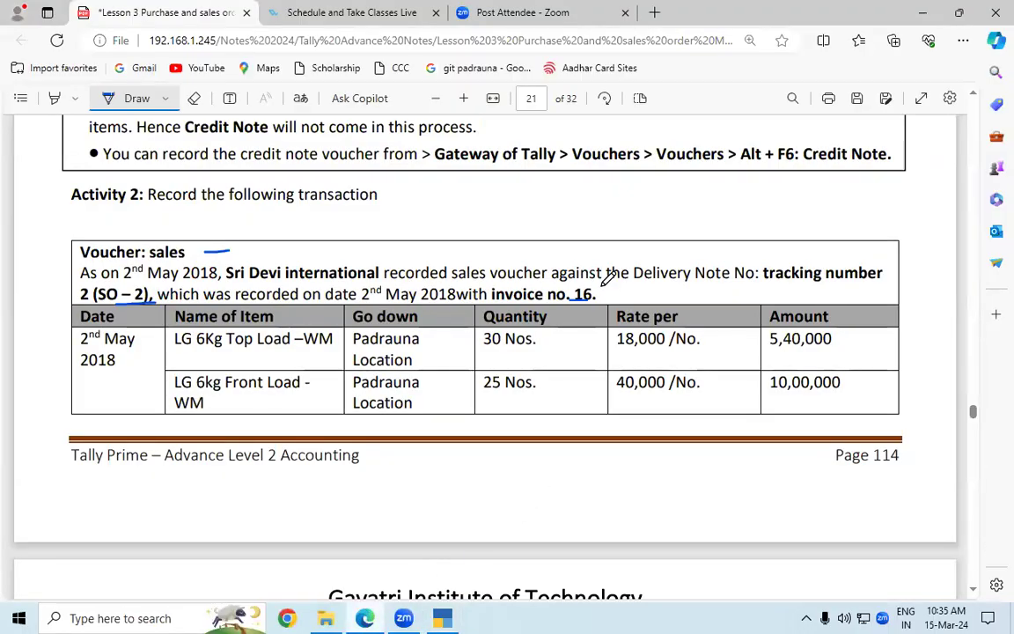
pyautogui.moveTo(602, 299)
pyautogui.mouseDown()
pyautogui.moveTo(606, 288)
pyautogui.moveTo(608, 299)
pyautogui.mouseUp()
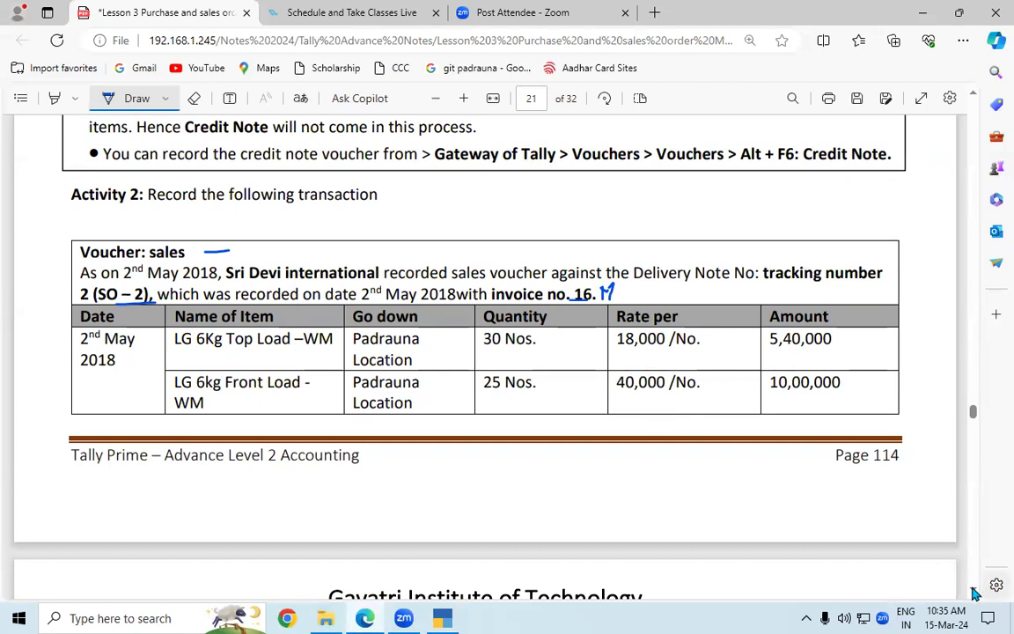
pyautogui.scroll(-4, 975, 594)
pyautogui.scroll(-8, 975, 594)
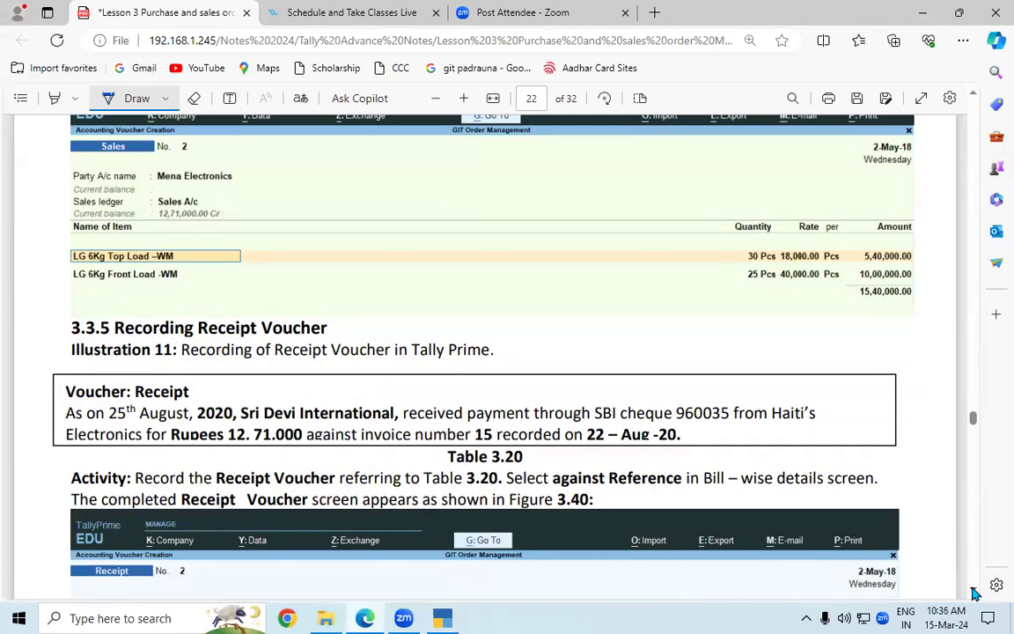
pyautogui.scroll(-4, 976, 594)
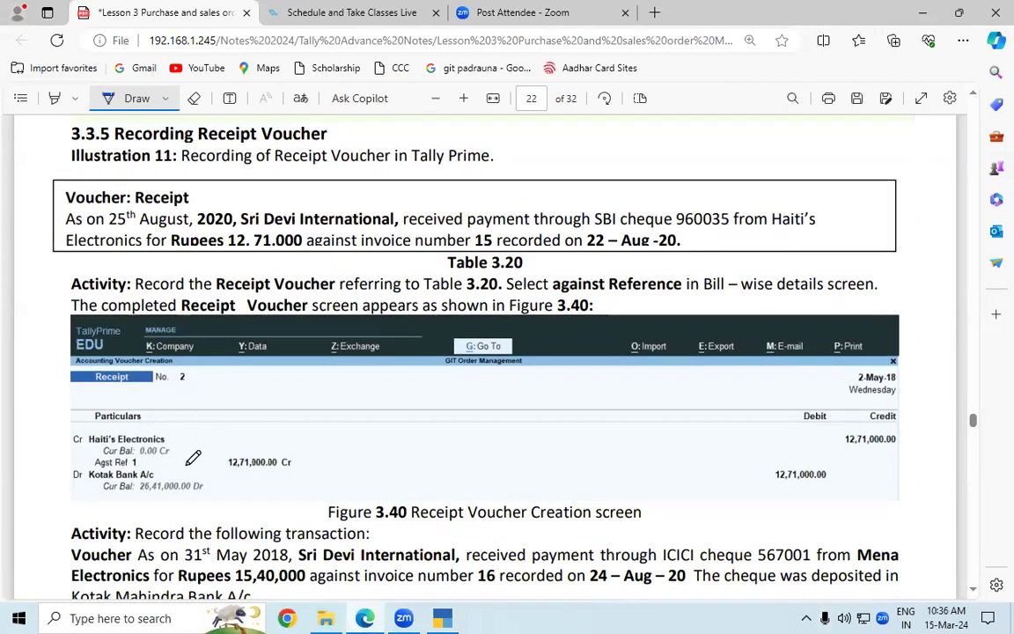
pyautogui.moveTo(172, 436); pyautogui.dragTo(198, 429)
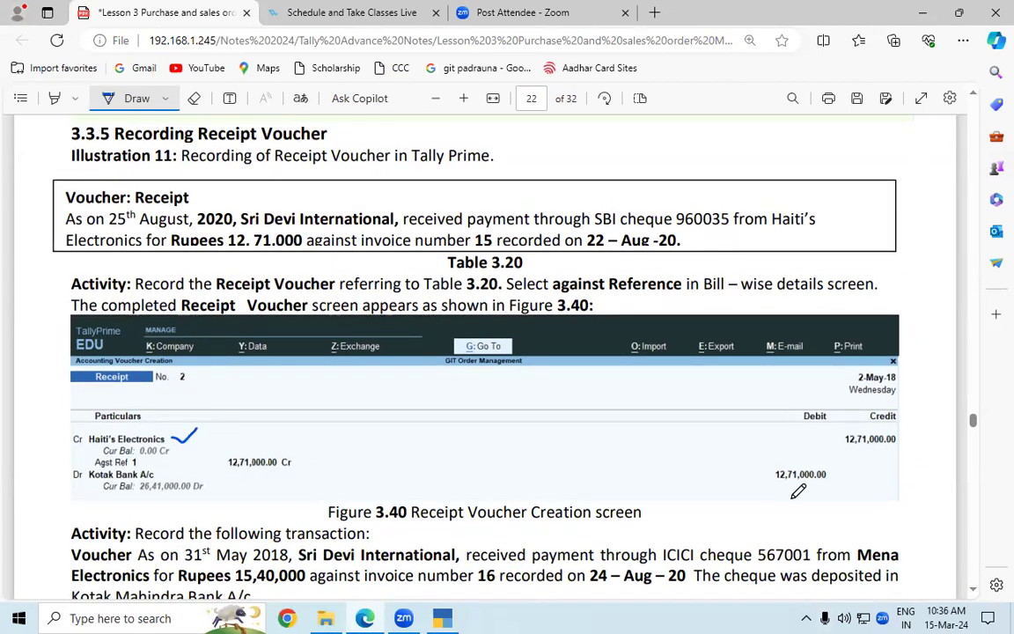
pyautogui.moveTo(838, 449); pyautogui.dragTo(900, 450)
# Switch to TallyPrime and save the Mena Electronics sales voucher.
pyautogui.click(442, 616)
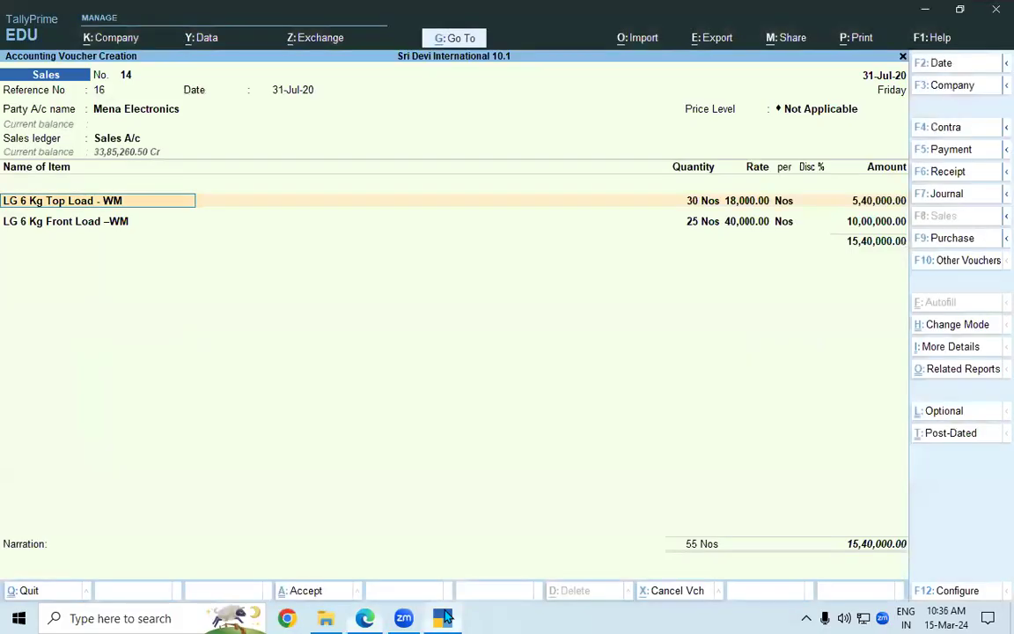
pyautogui.click(315, 592)
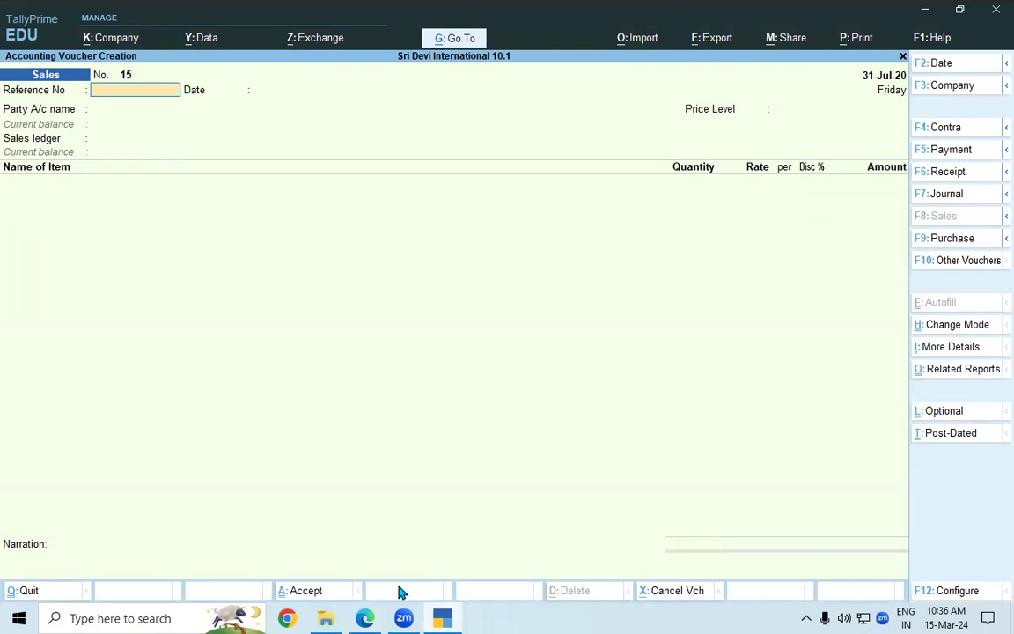
# Start a Receipt voucher and credit Haiti's Electronics with 12,71,000.00 as Agst Ref to pending bill 13.
pyautogui.click(948, 177)
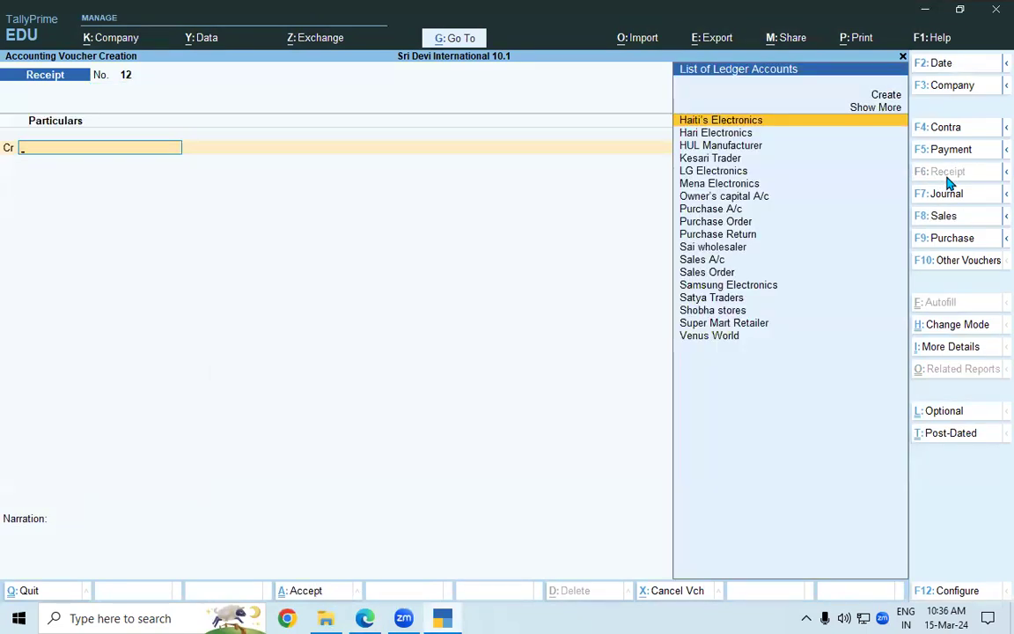
pyautogui.press('Return')
pyautogui.press('Return')
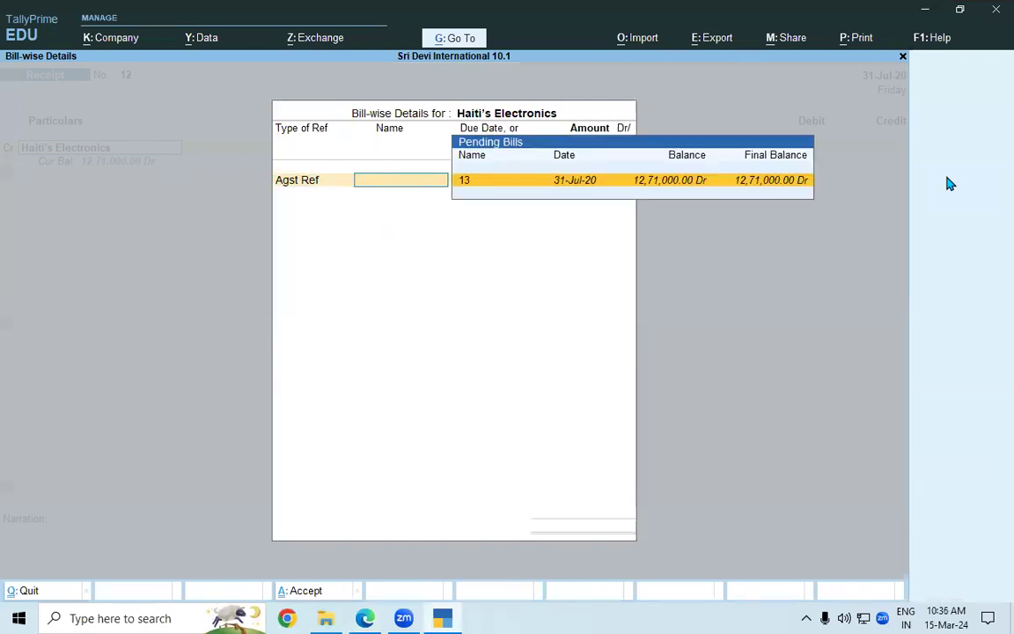
pyautogui.press('Return')
pyautogui.press('Return')
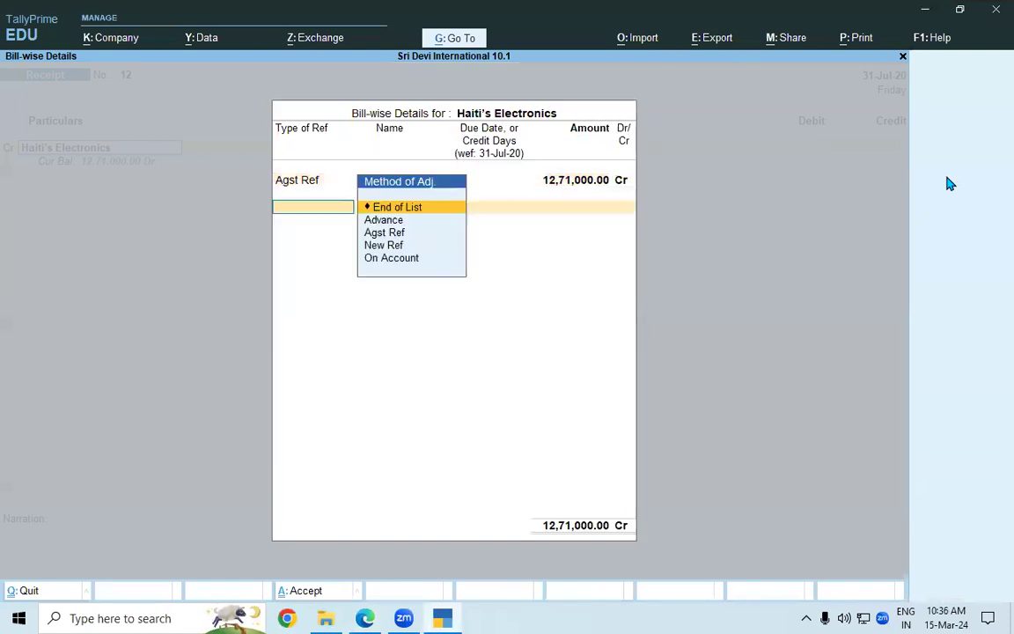
pyautogui.press('Return')
pyautogui.press('Return')
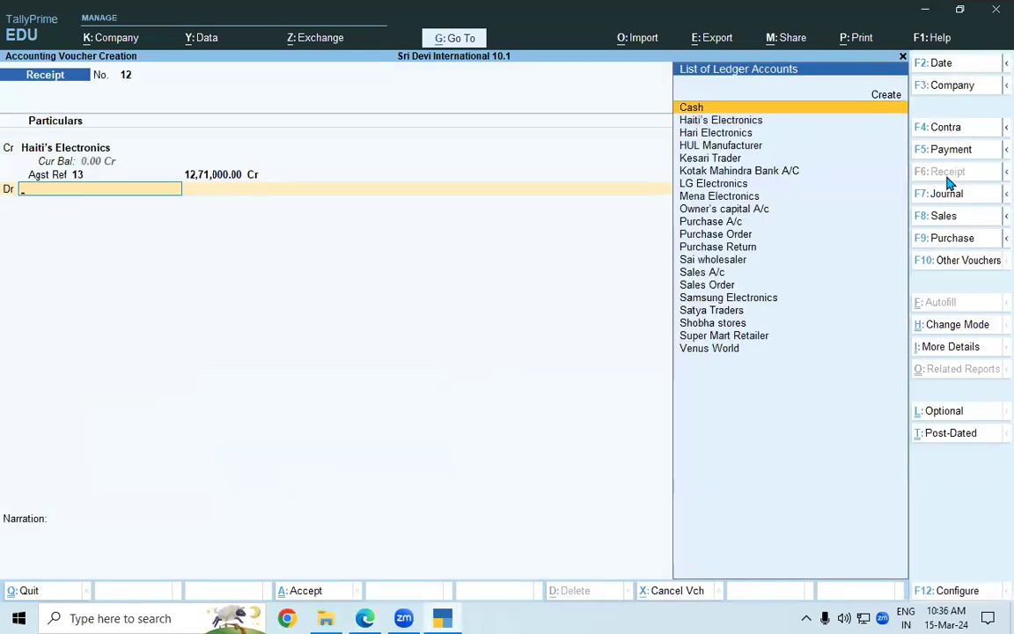
# Debit Kotak Mahindra Bank A/C with 12,71,000.00 and save the Haiti's Electronics receipt voucher.
pyautogui.write('K')
pyautogui.press('Down')
pyautogui.press('Down')
pyautogui.press('Return')
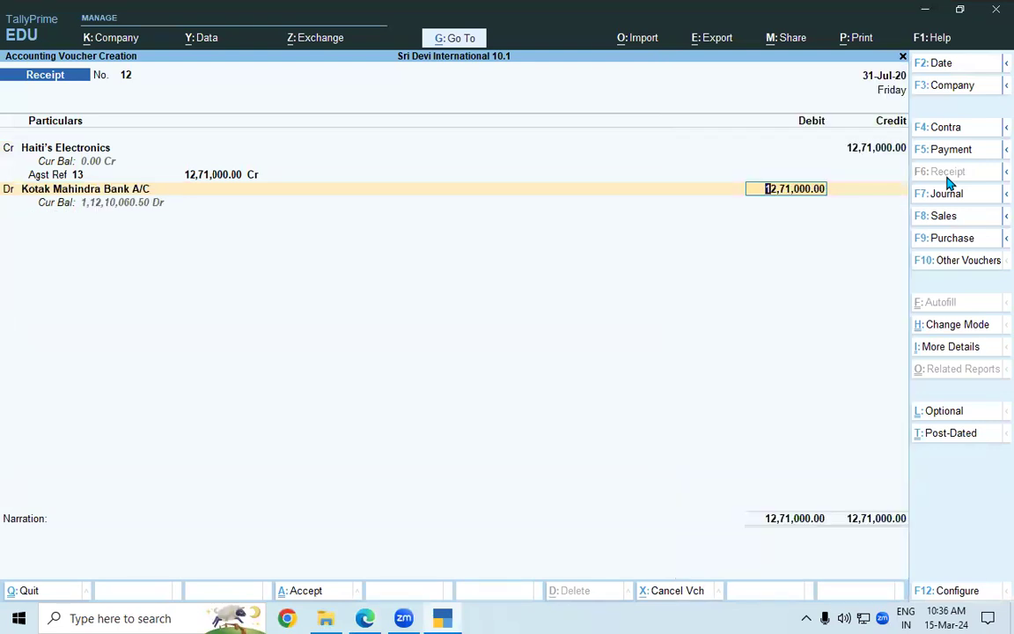
pyautogui.press('Return')
pyautogui.press('Return')
pyautogui.press('Return')
pyautogui.press('Return')
pyautogui.press('Return')
pyautogui.press('Return')
pyautogui.press('Return')
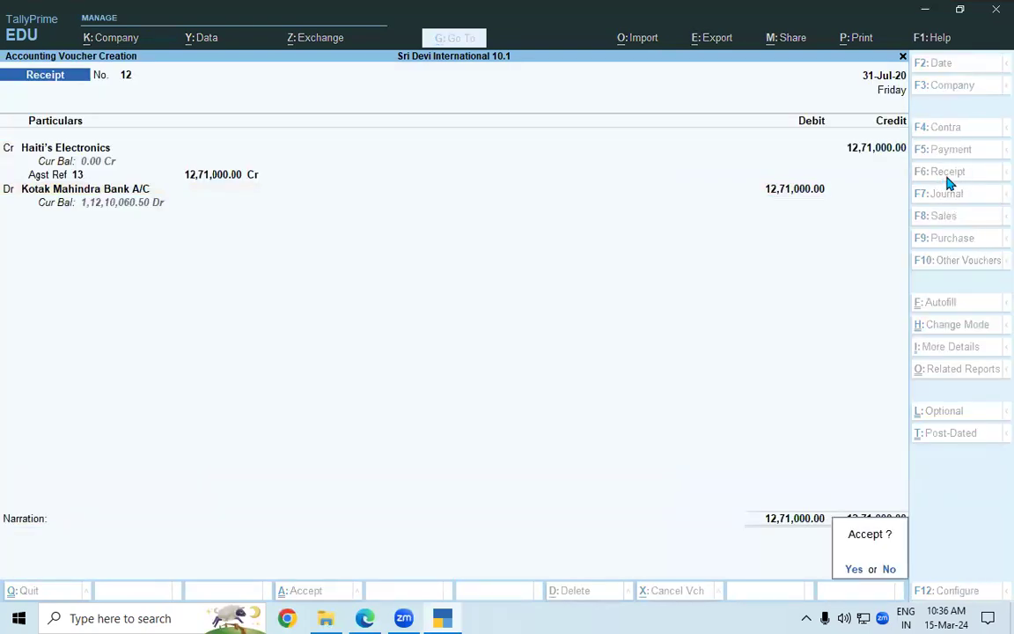
pyautogui.press('Return')
# In the lesson notes, find the Mena Electronics receipt activity and underline its credit amount in Figure 3.41.
pyautogui.hotkey('alt', 'Tab')
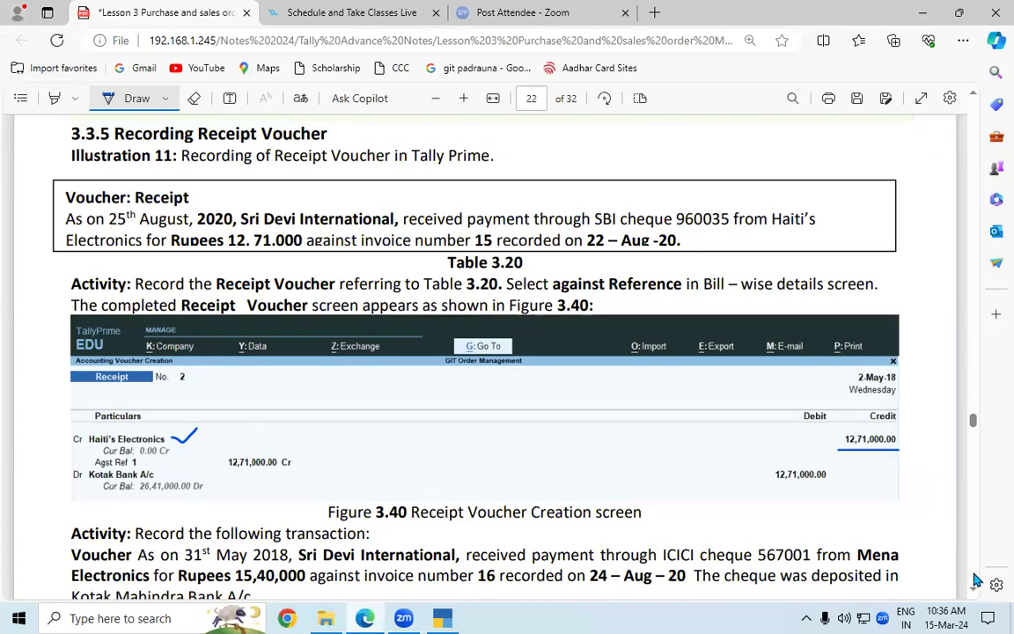
pyautogui.scroll(-3, 975, 595)
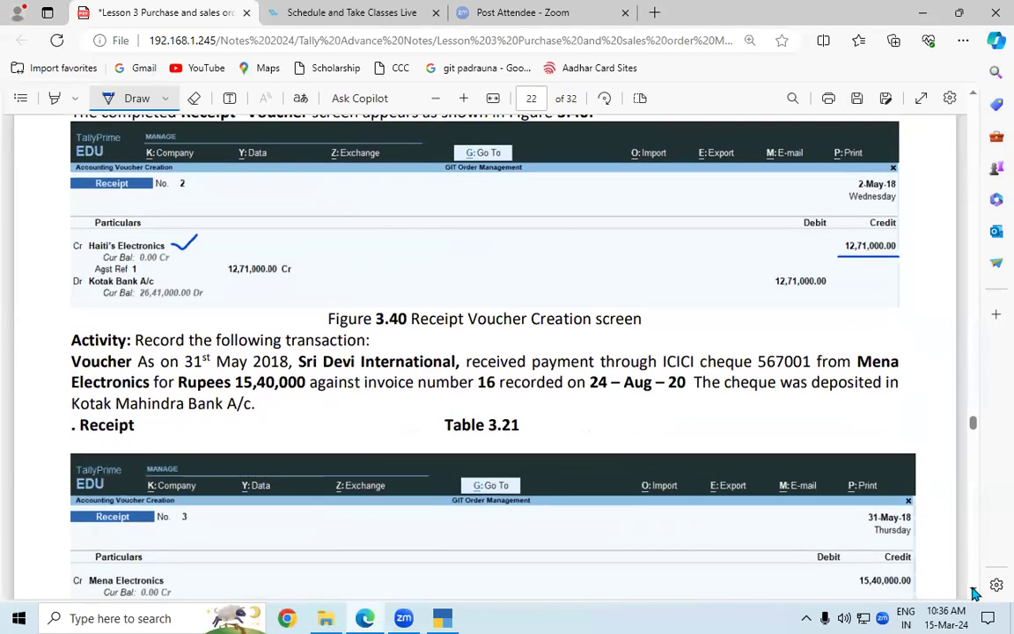
pyautogui.scroll(-3, 976, 596)
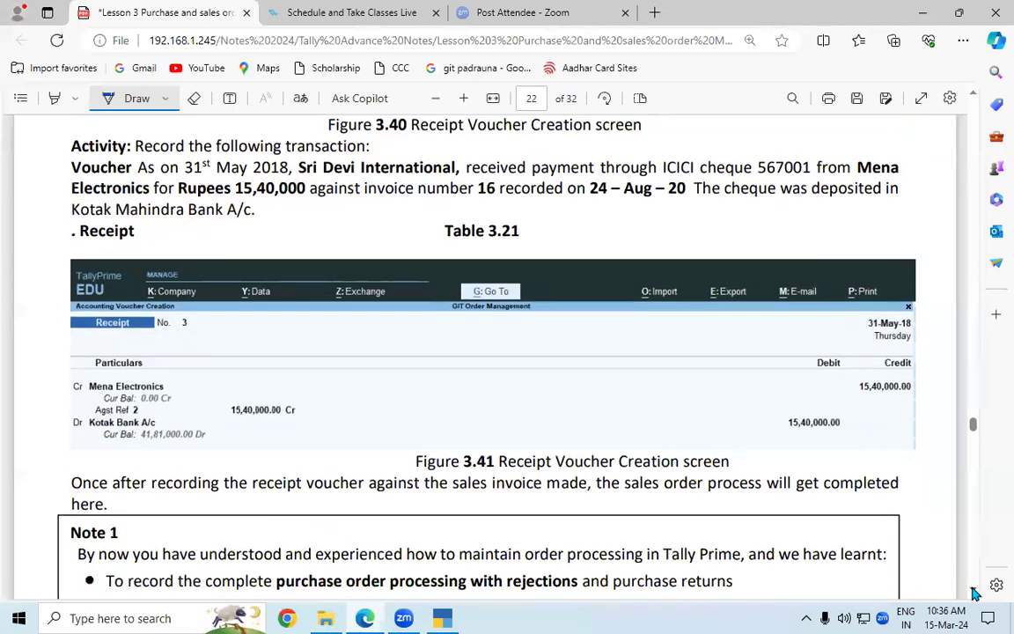
pyautogui.moveTo(857, 395); pyautogui.dragTo(908, 390)
# In TallyPrime's new Receipt voucher, credit Mena Electronics with 15,40,000.00 as Agst Ref to pending bill 14.
pyautogui.hotkey('alt', 'Tab')
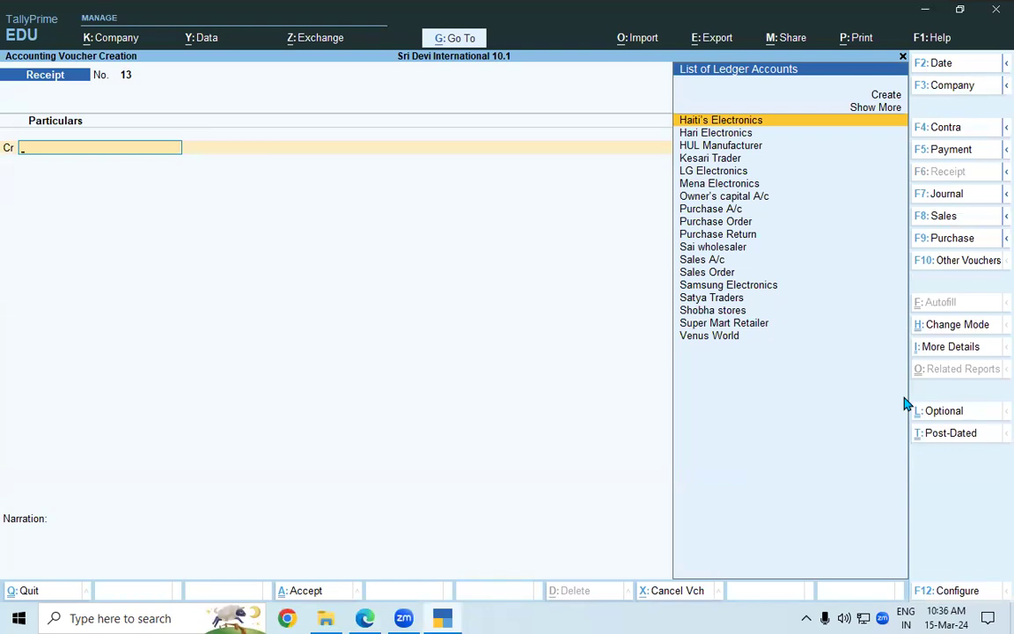
pyautogui.write('ME')
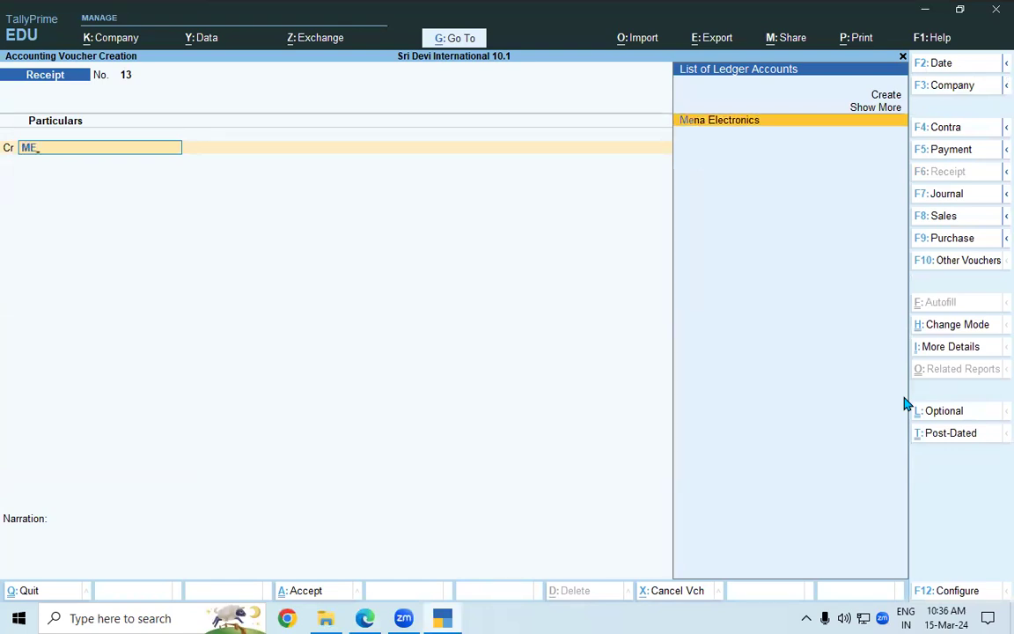
pyautogui.press('Return')
pyautogui.press('Return')
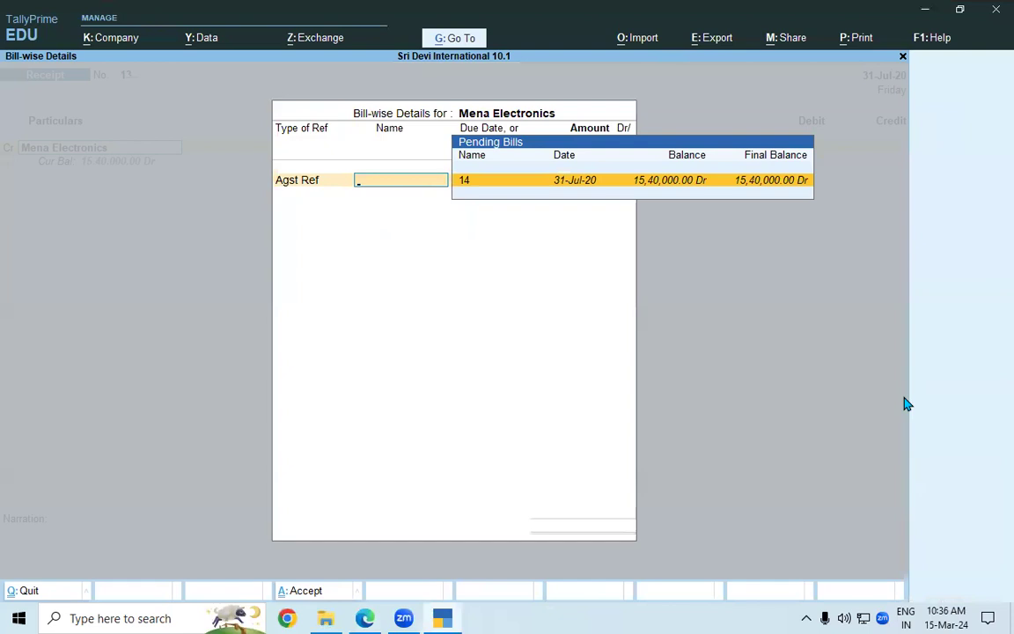
pyautogui.press('Return')
pyautogui.press('Return')
pyautogui.press('Return')
pyautogui.press('Return')
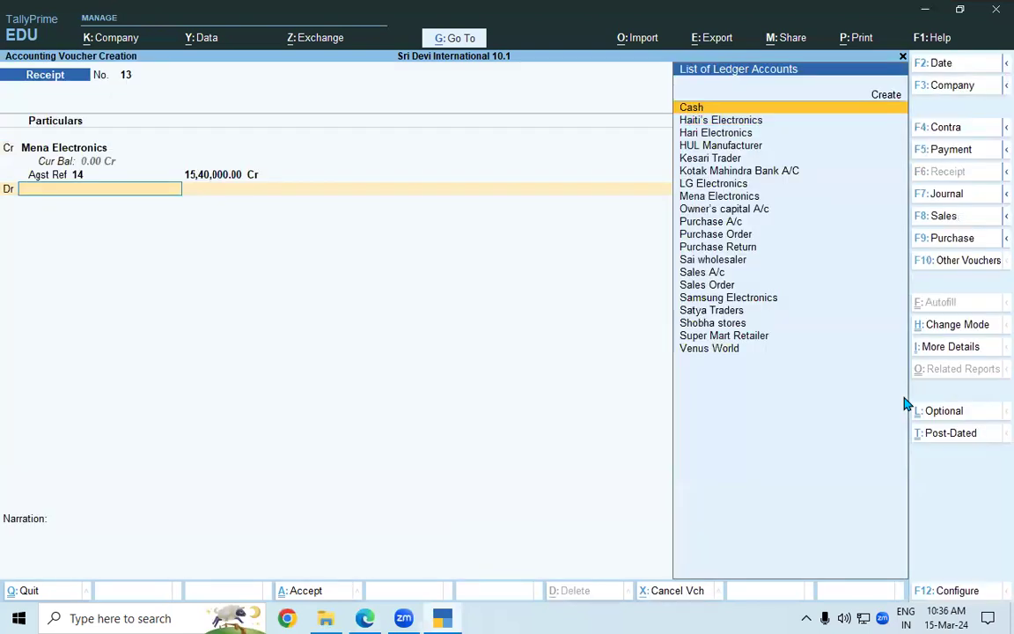
# Debit Kotak Mahindra Bank A/C with 15,40,000.00 and save the Mena Electronics receipt voucher.
pyautogui.write('K')
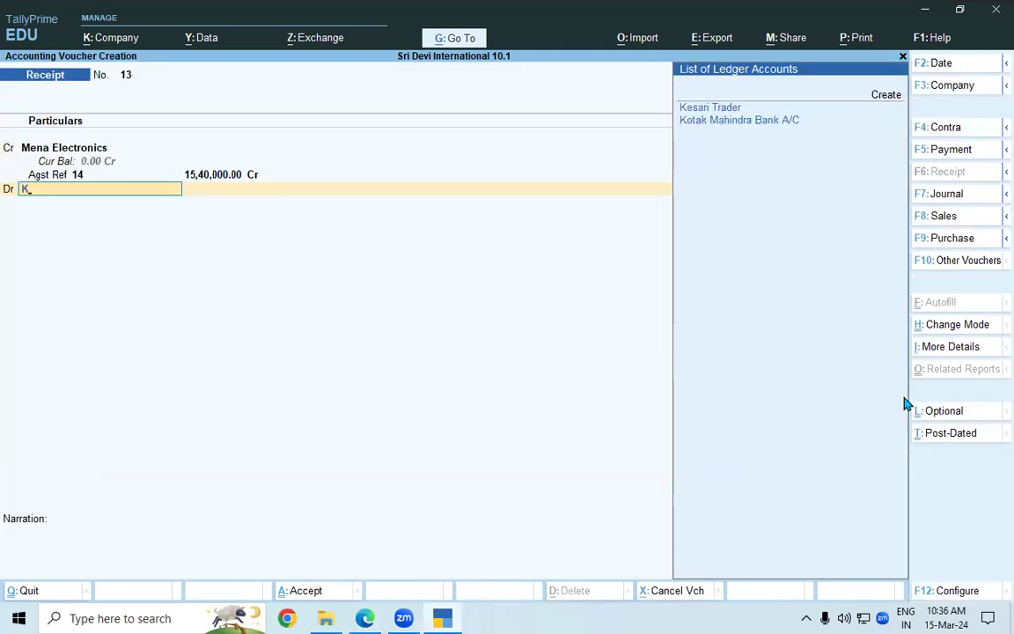
pyautogui.press('Down')
pyautogui.press('Return')
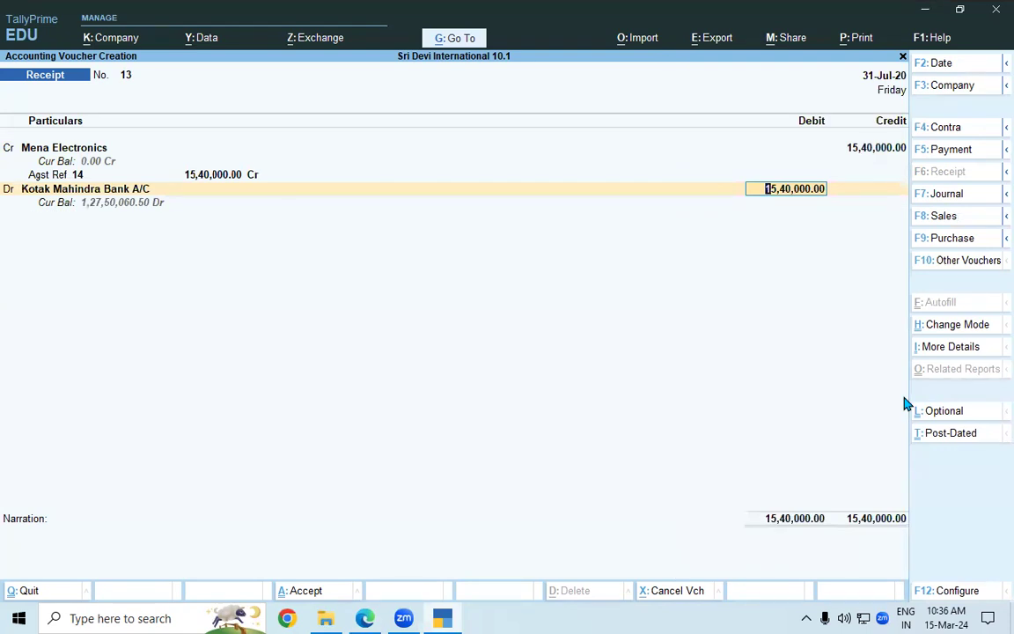
pyautogui.hotkey('ctrl', 'a')
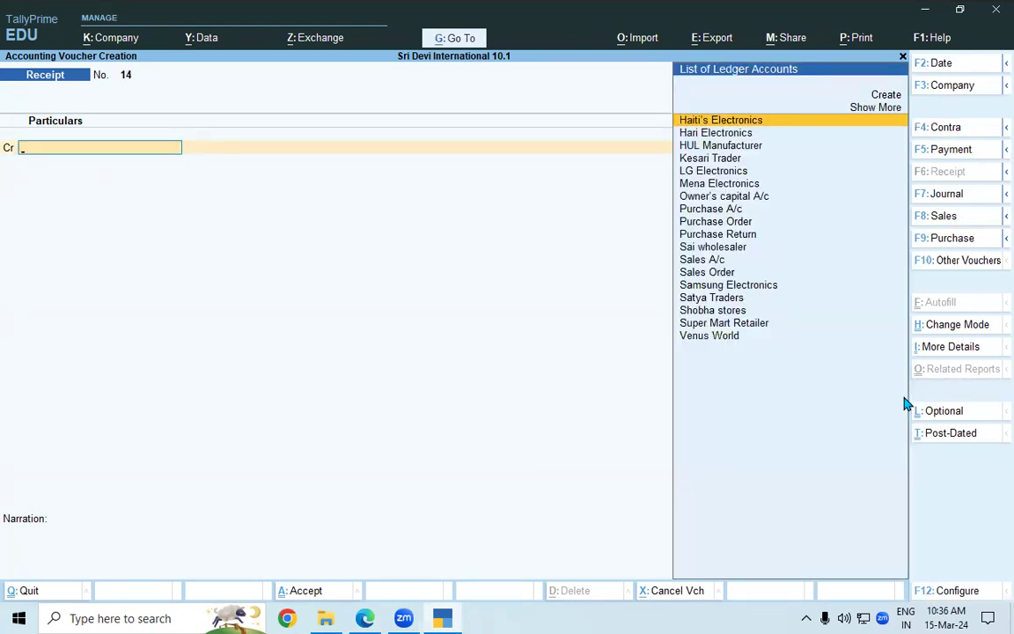
# In the lesson notes, find section 3.4 and underline the headings Order Outstanding's and Sales order Outstanding.
pyautogui.click(442, 618)
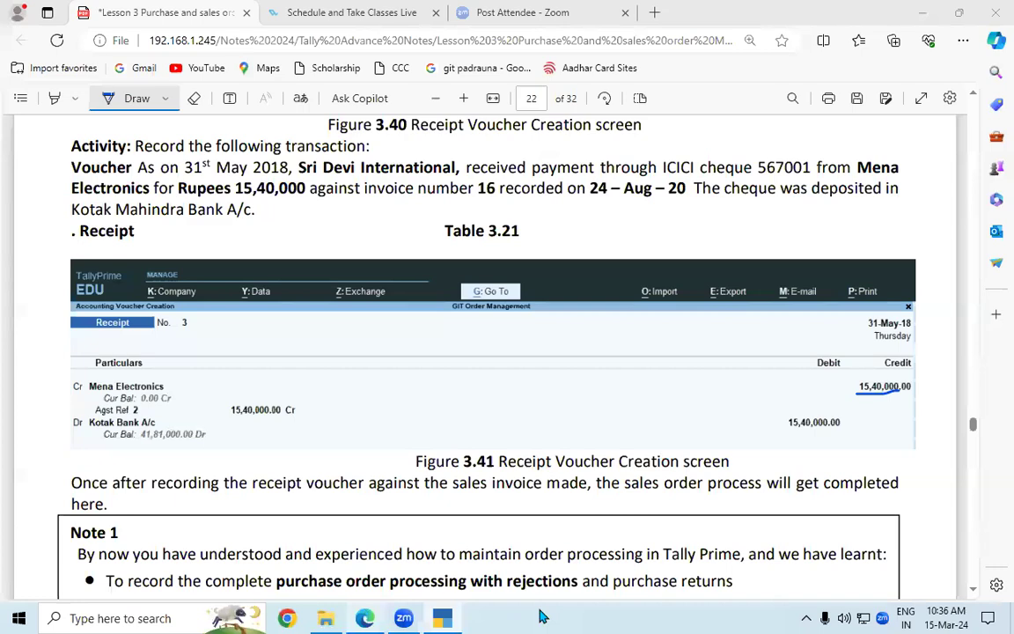
pyautogui.scroll(-2, 969, 529)
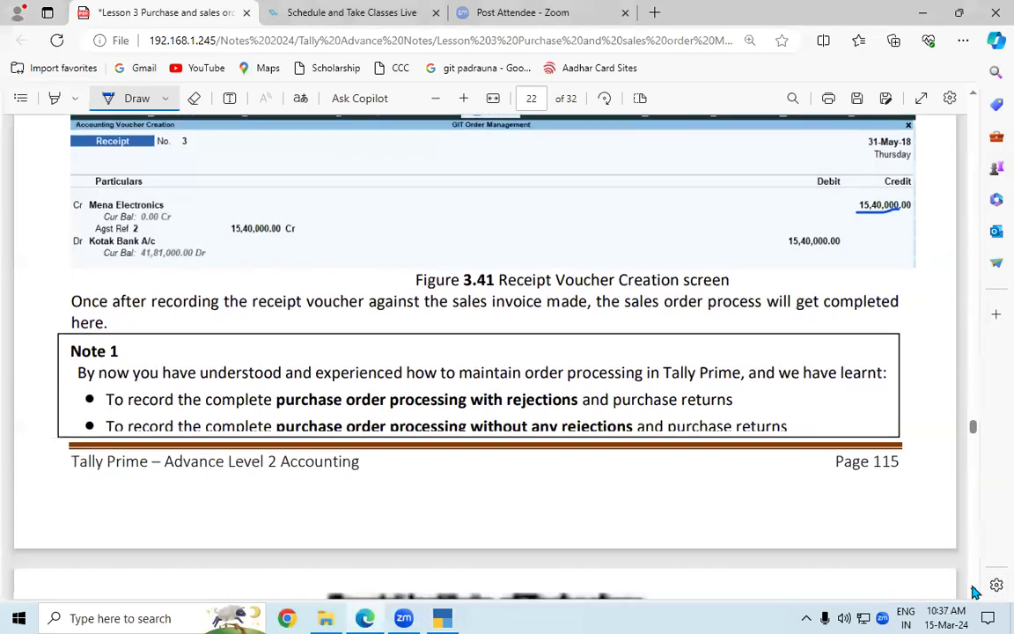
pyautogui.scroll(-5, 975, 592)
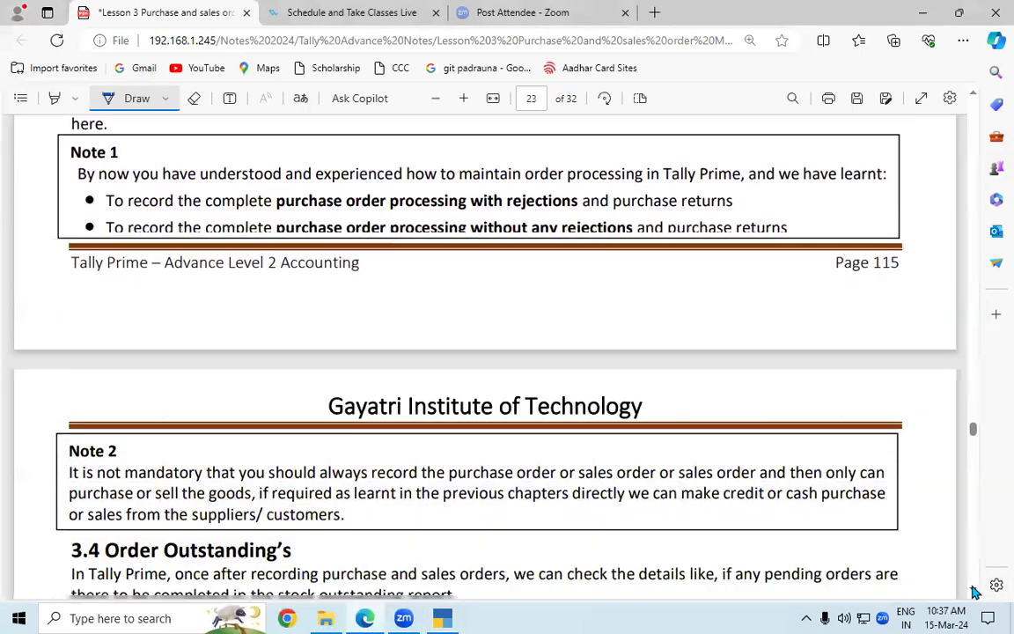
pyautogui.scroll(-2, 975, 592)
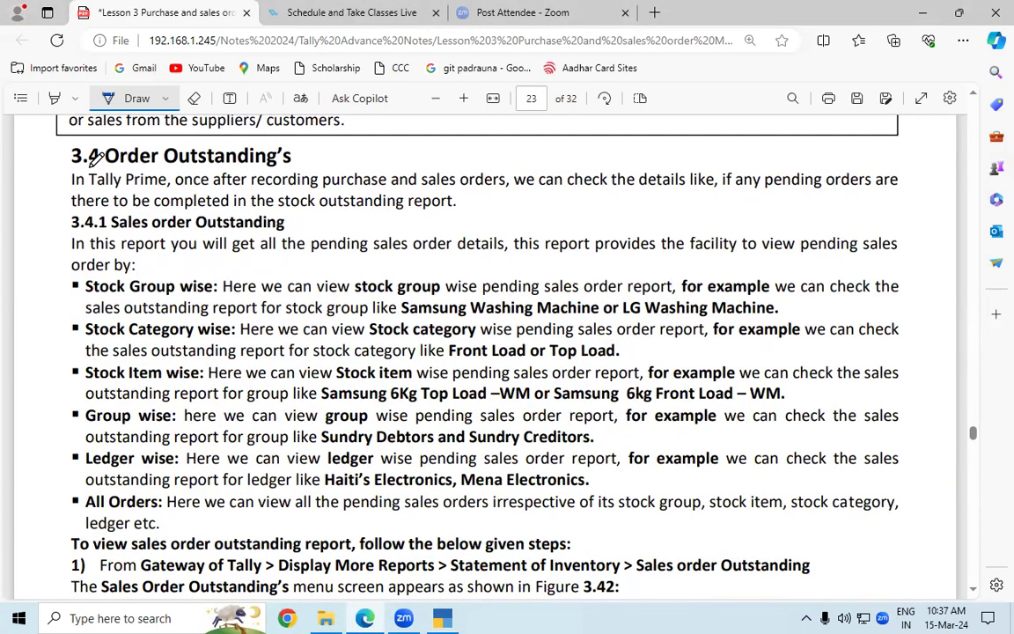
pyautogui.moveTo(104, 164); pyautogui.dragTo(289, 165)
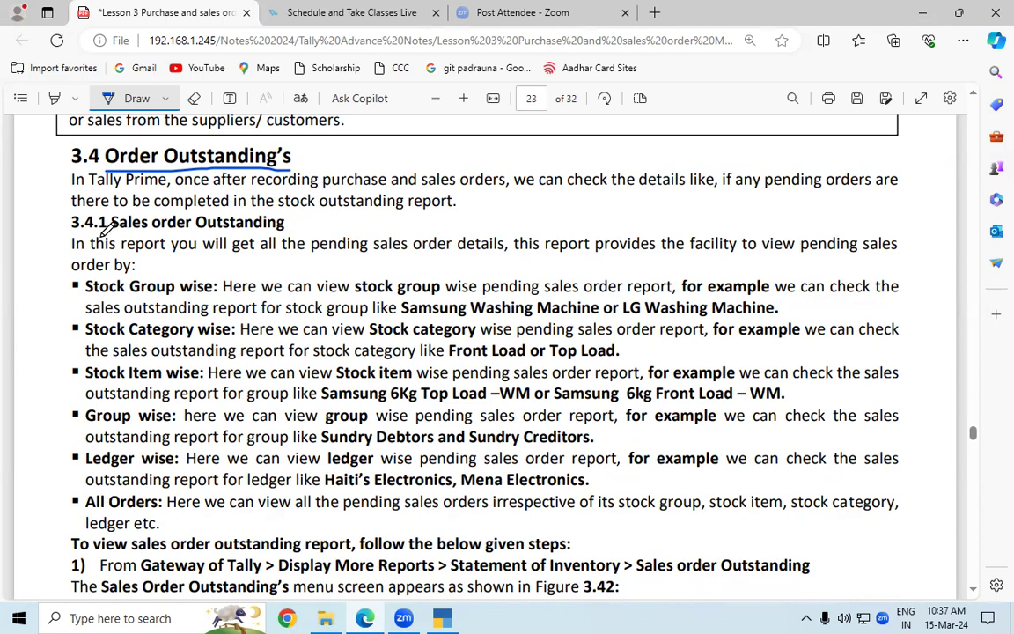
pyautogui.moveTo(104, 232); pyautogui.dragTo(290, 231)
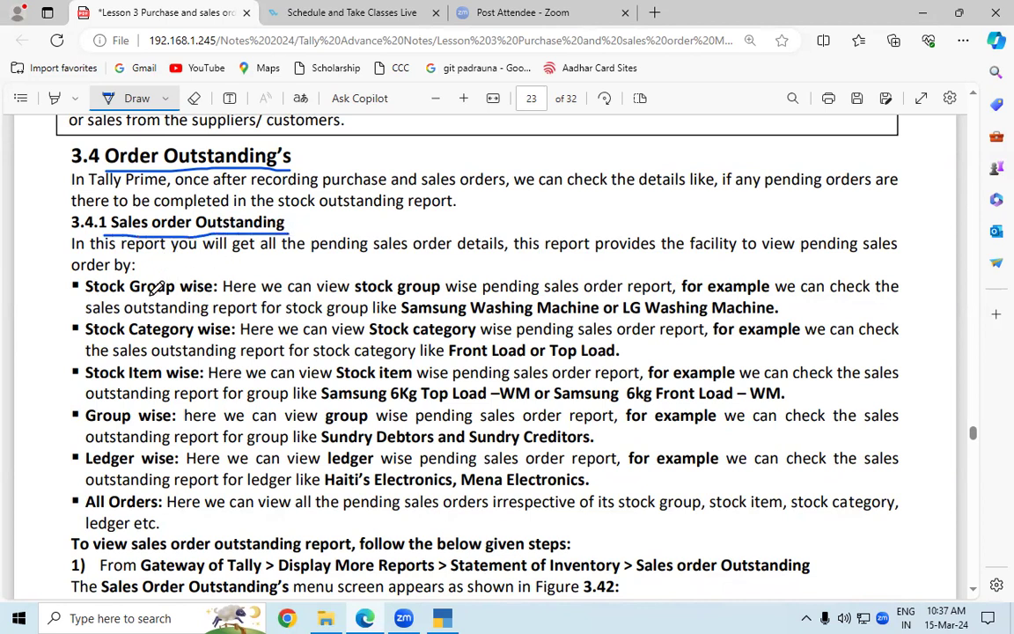
# Underline the report types Stock Group, Stock Category, Stock Item, Group, Ledger wise and All Orders in section 3.4.1.
pyautogui.moveTo(127, 298); pyautogui.dragTo(209, 294)
pyautogui.moveTo(128, 337); pyautogui.dragTo(194, 332)
pyautogui.moveTo(129, 381); pyautogui.dragTo(174, 383)
pyautogui.moveTo(86, 427); pyautogui.dragTo(147, 426)
pyautogui.moveTo(106, 470); pyautogui.dragTo(165, 476)
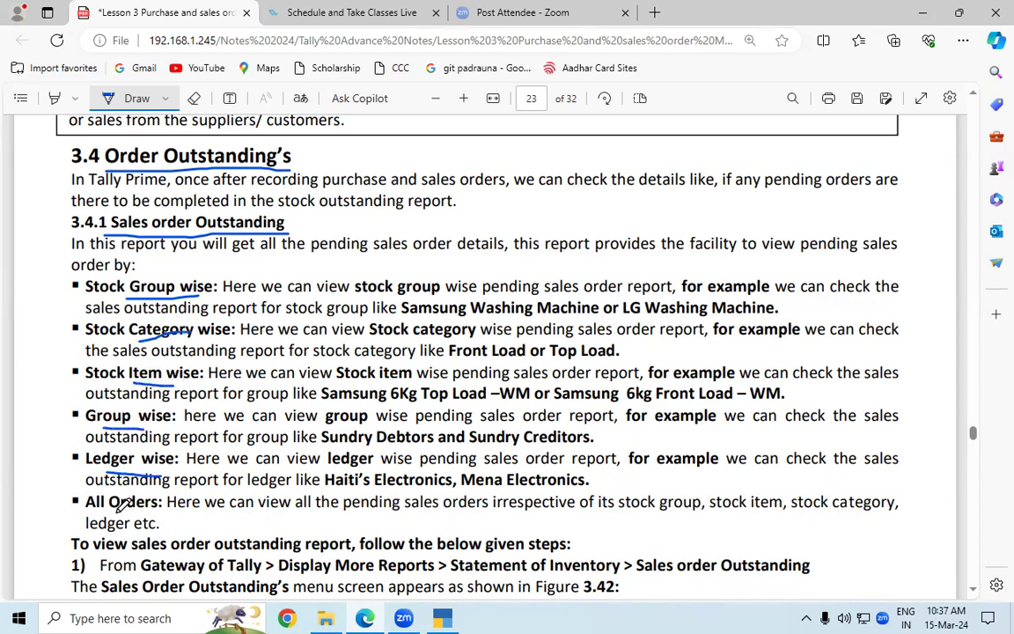
pyautogui.moveTo(89, 518); pyautogui.dragTo(119, 517)
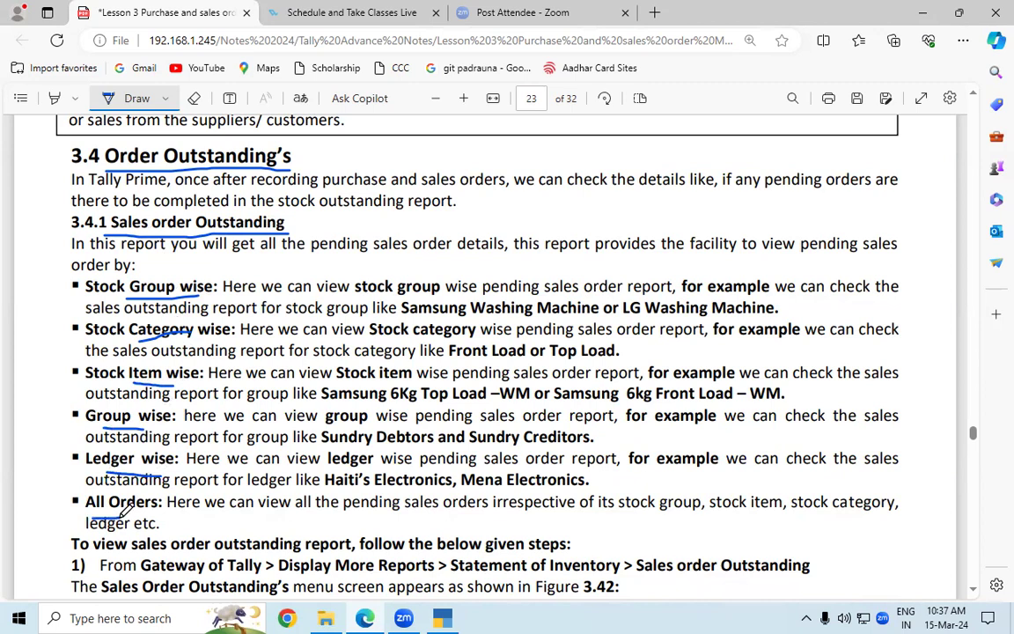
# In the lesson notes, underline the path Gateway of Tally, Display More Reports, Statement of Inventory, Sales order Outstanding.
pyautogui.scroll(-5, 976, 592)
pyautogui.click(973, 591)
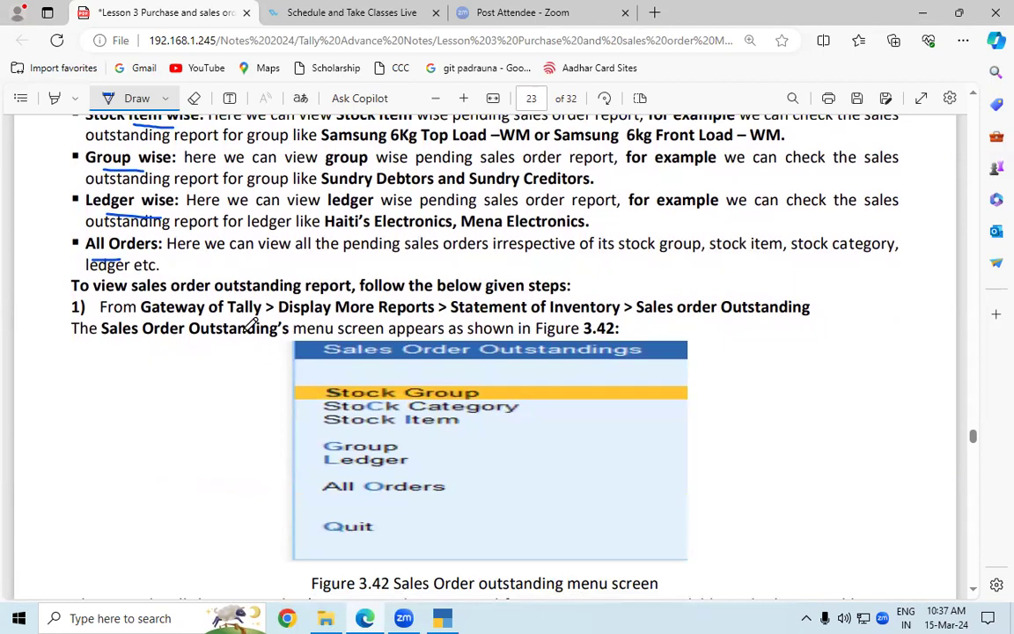
pyautogui.moveTo(222, 326); pyautogui.dragTo(388, 314)
pyautogui.moveTo(509, 318); pyautogui.dragTo(551, 317)
pyautogui.moveTo(644, 324); pyautogui.dragTo(695, 320)
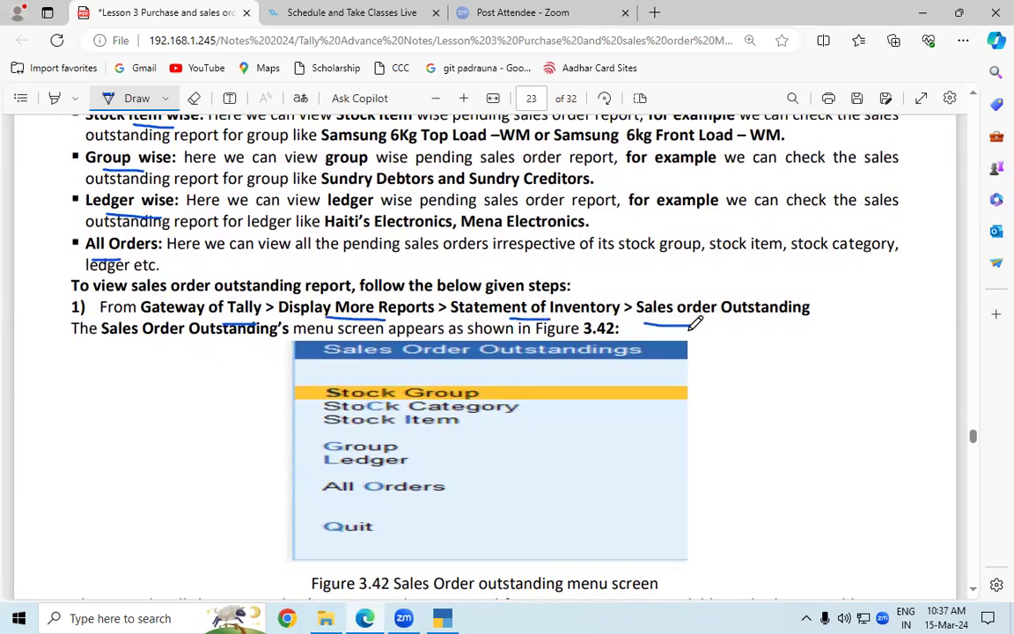
# Switch to TallyPrime, leave the blank Receipt voucher and open Display More Reports from the Gateway of Tally.
pyautogui.hotkey('alt', 'Tab')
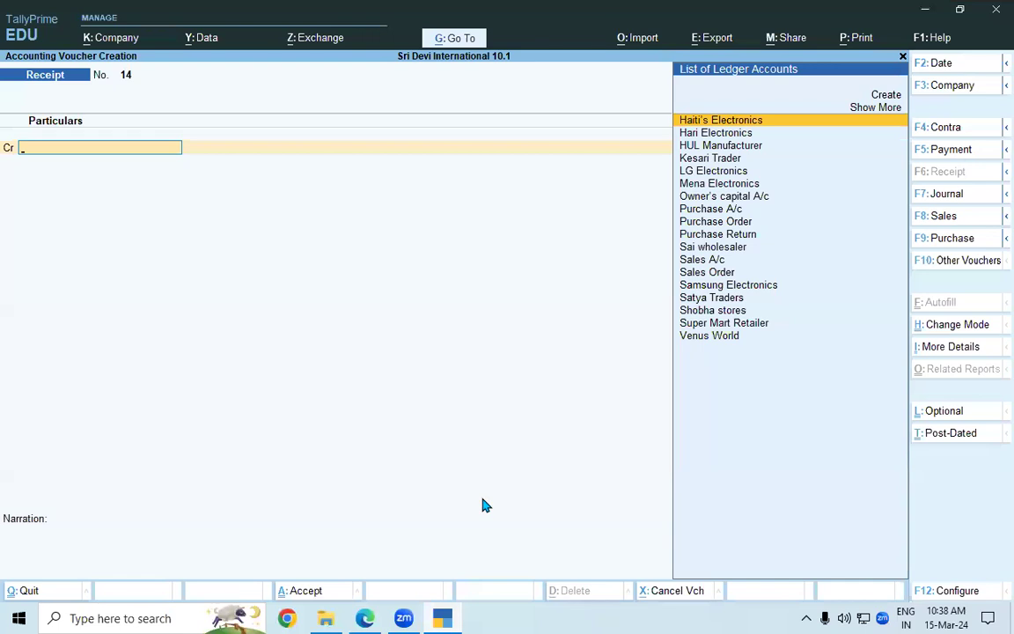
pyautogui.press('Escape')
pyautogui.press('Down')
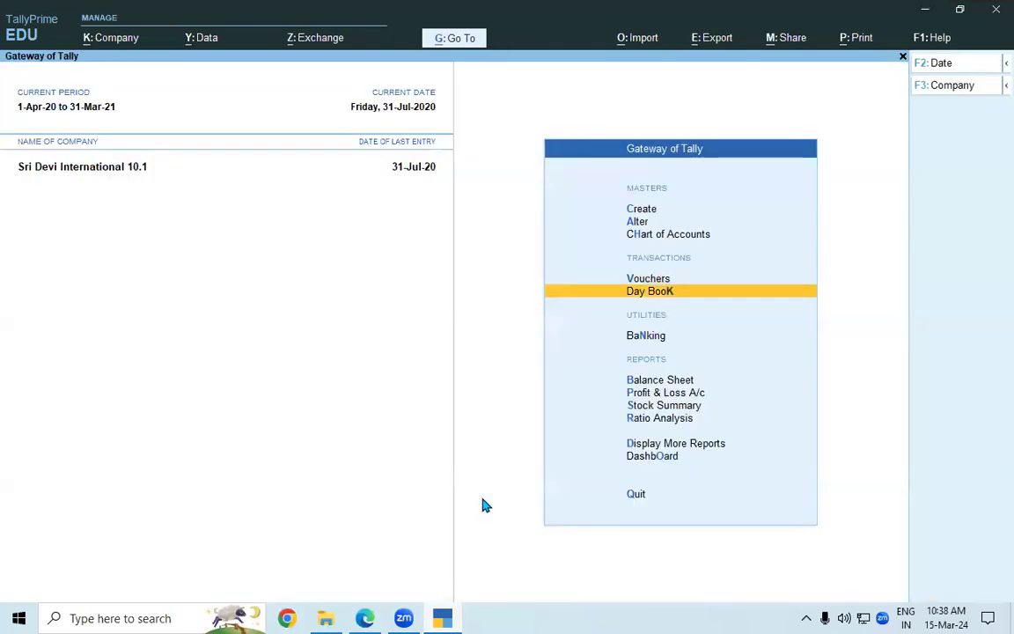
pyautogui.press('Down')
pyautogui.press('Down')
pyautogui.press('Down')
pyautogui.press('Down')
pyautogui.press('Down')
pyautogui.press('Down')
pyautogui.press('Down')
pyautogui.press('Up')
pyautogui.press('Return')
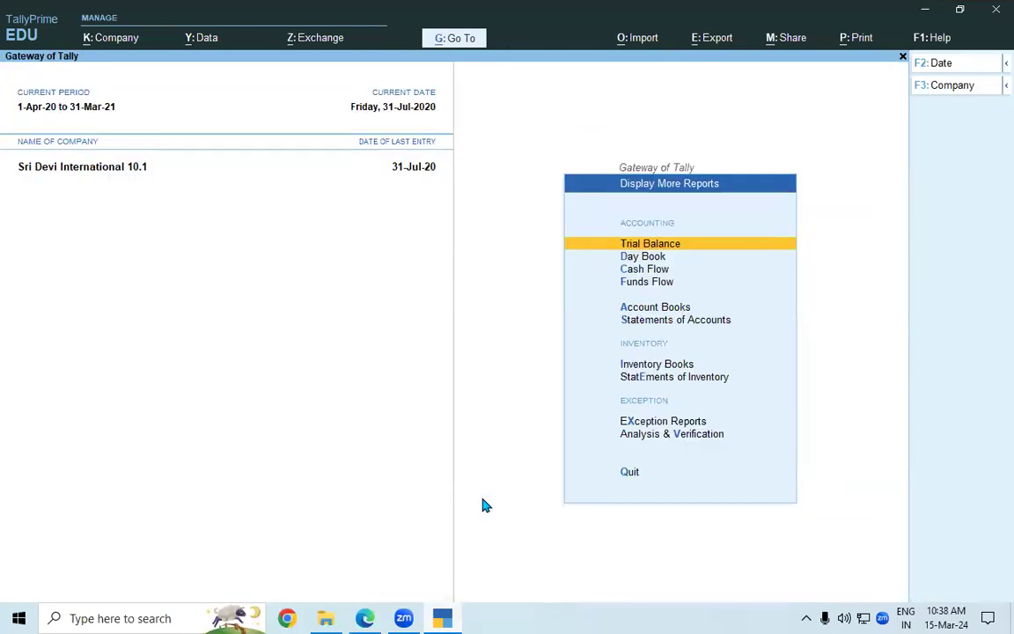
# Open Sales Order Outstandings under Statements of Inventory.
pyautogui.press('Down')
pyautogui.press('Down')
pyautogui.press('Down')
pyautogui.press('Down')
pyautogui.press('Down')
pyautogui.press('Down')
pyautogui.press('Down')
pyautogui.press('Return')
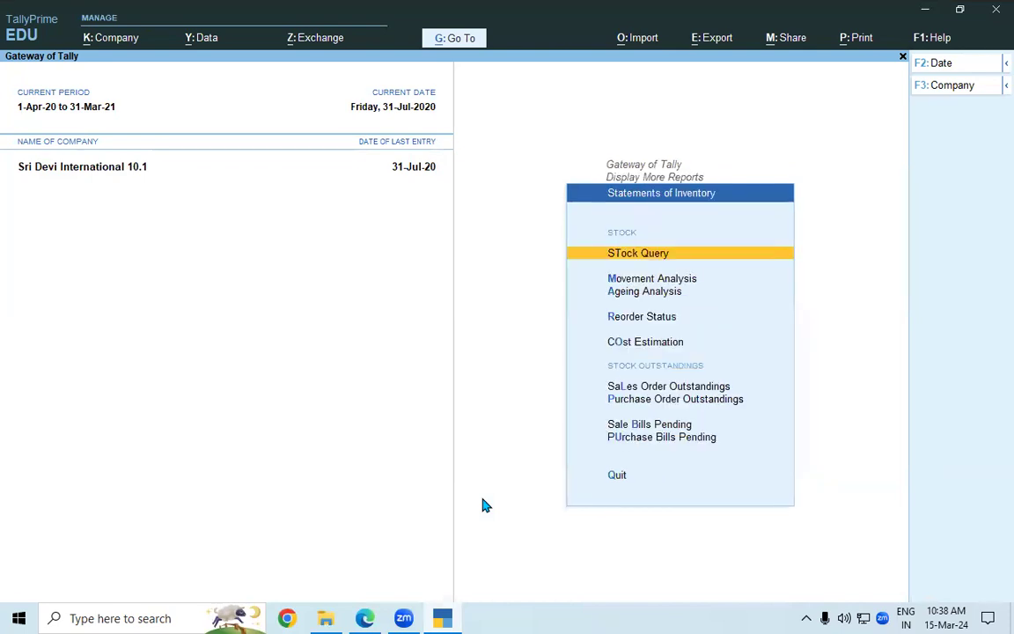
pyautogui.press('Down')
pyautogui.press('Down')
pyautogui.press('Down')
pyautogui.press('Down')
pyautogui.press('Down')
pyautogui.press('Down')
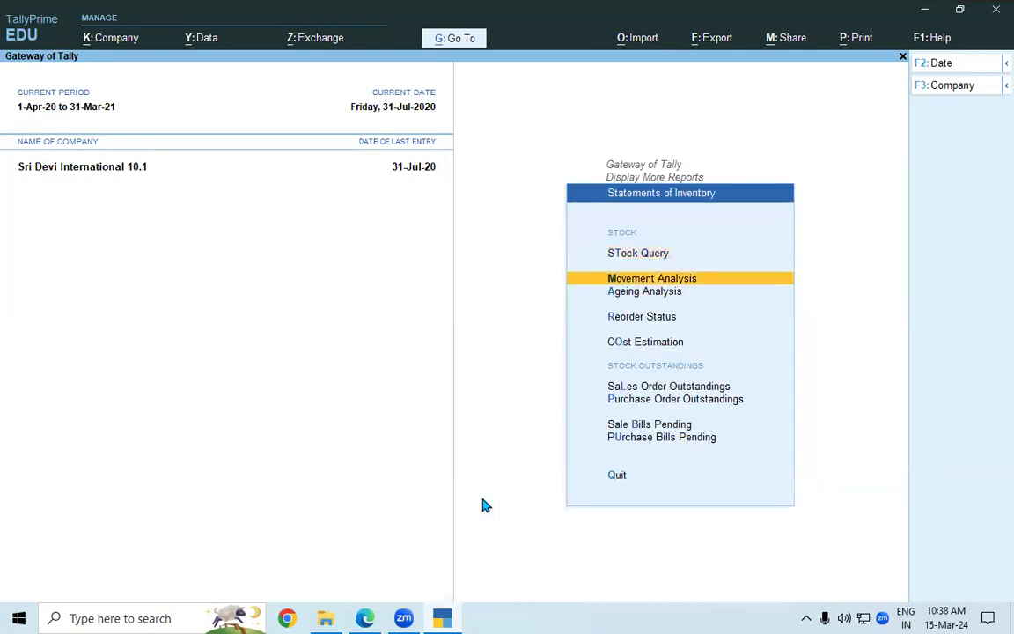
pyautogui.press('Up')
pyautogui.press('Return')
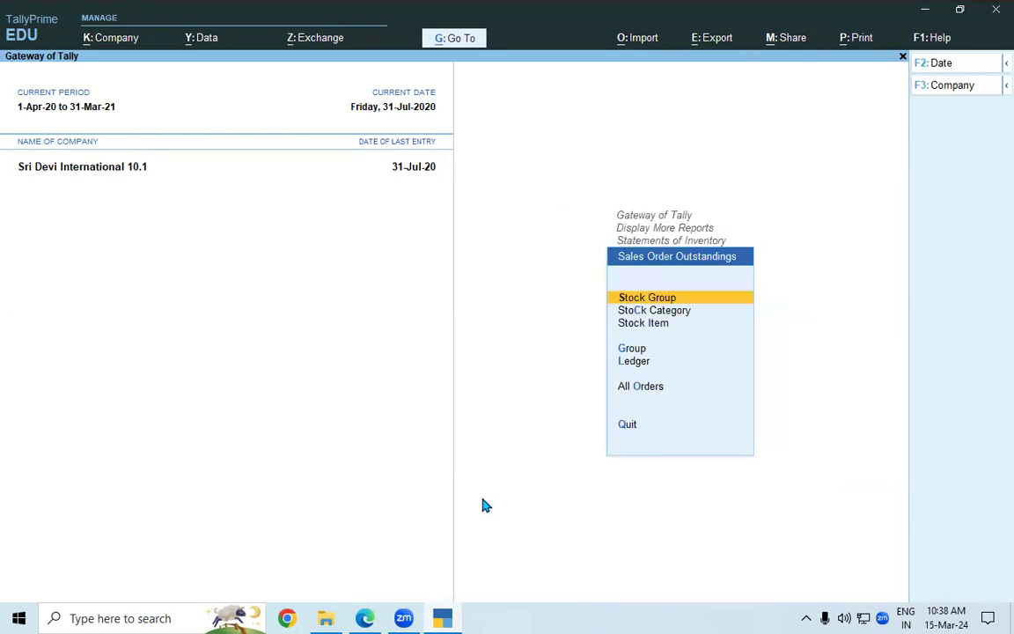
# View the sales order outstandings for the stock group LG Washing Machine, and close the report.
pyautogui.press('Return')
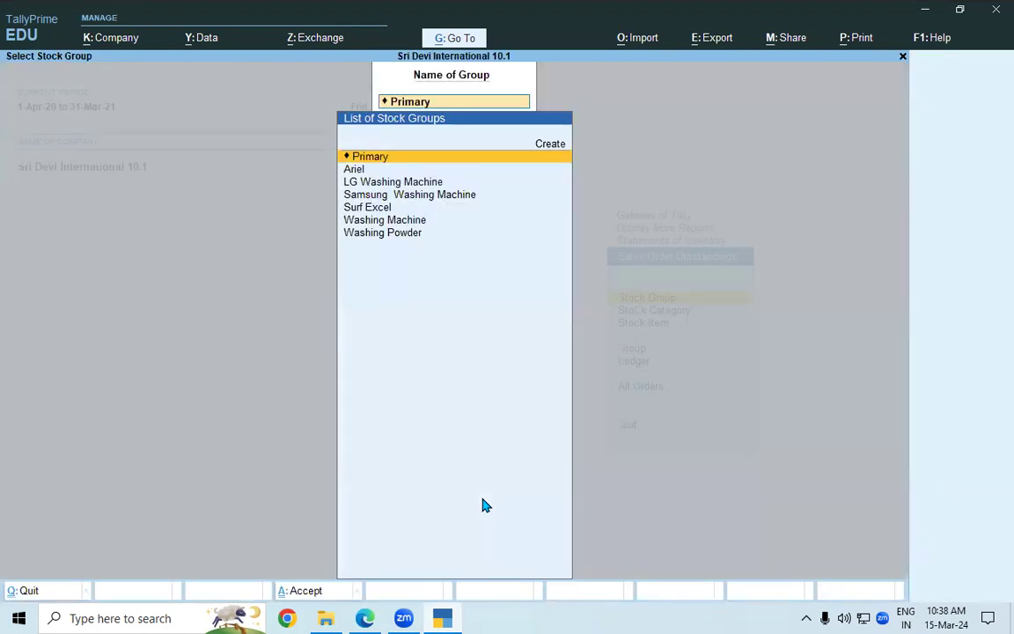
pyautogui.press('Down')
pyautogui.press('Down')
pyautogui.press('Return')
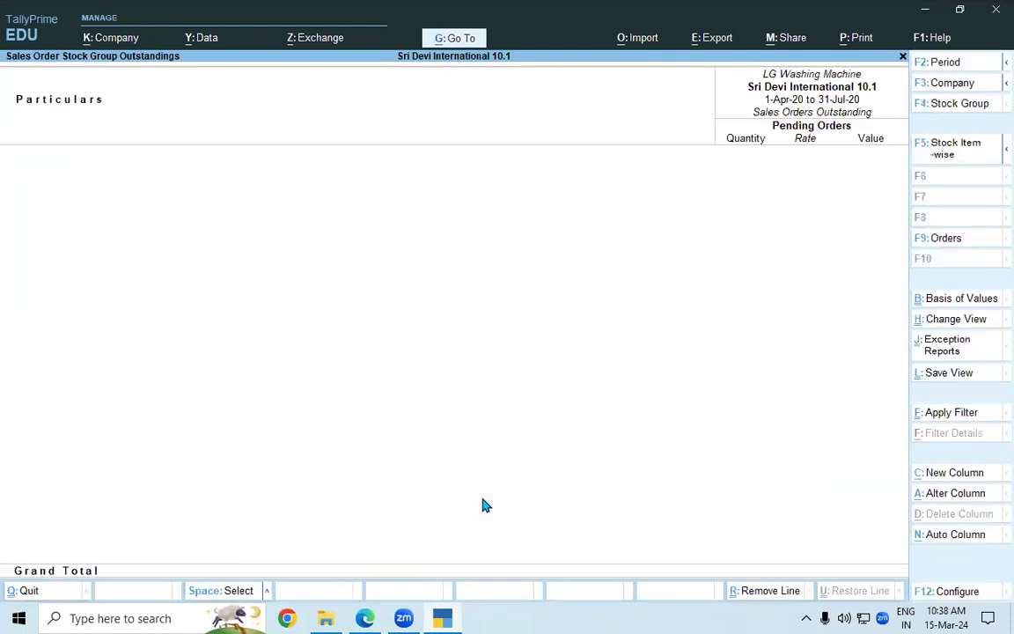
pyautogui.press('Escape')
pyautogui.press('Escape')
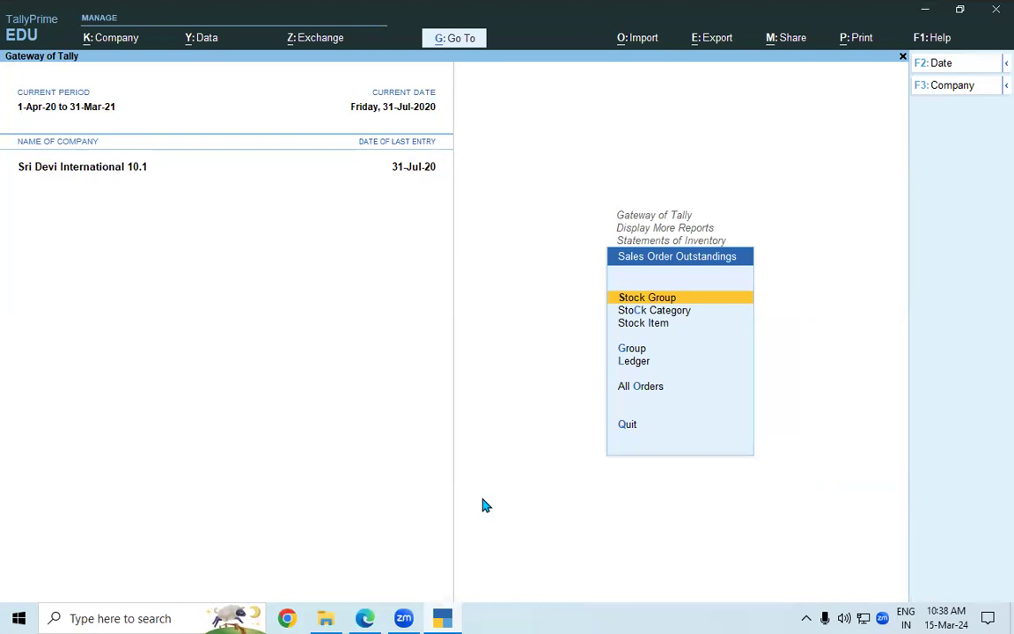
# View the stock category sales order outstandings for Top Load.
pyautogui.press('Down')
pyautogui.press('Return')
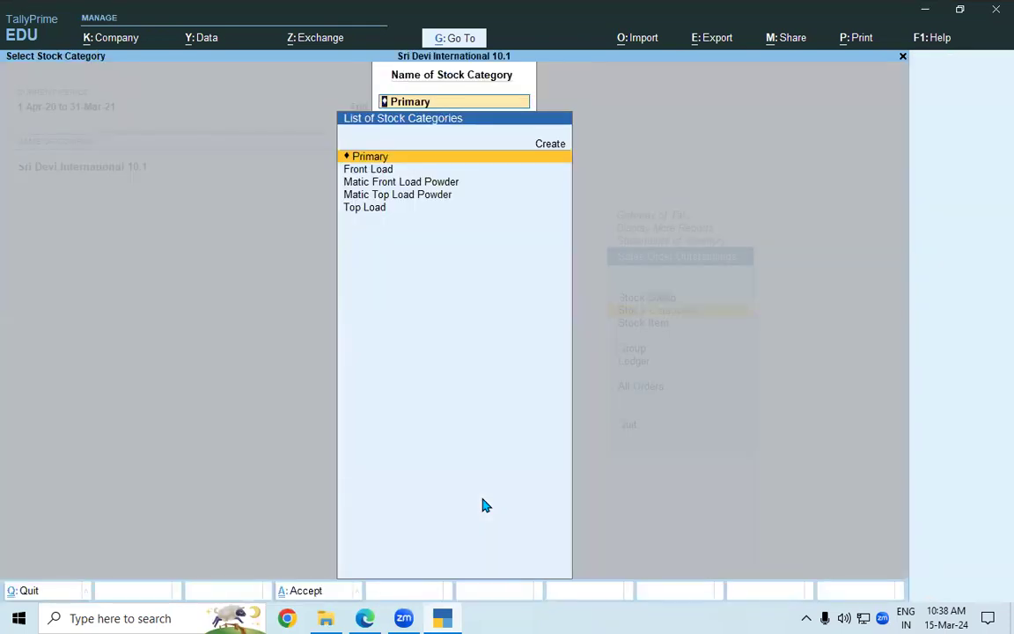
pyautogui.press('Down')
pyautogui.press('Down')
pyautogui.press('Down')
pyautogui.press('Down')
pyautogui.press('Return')
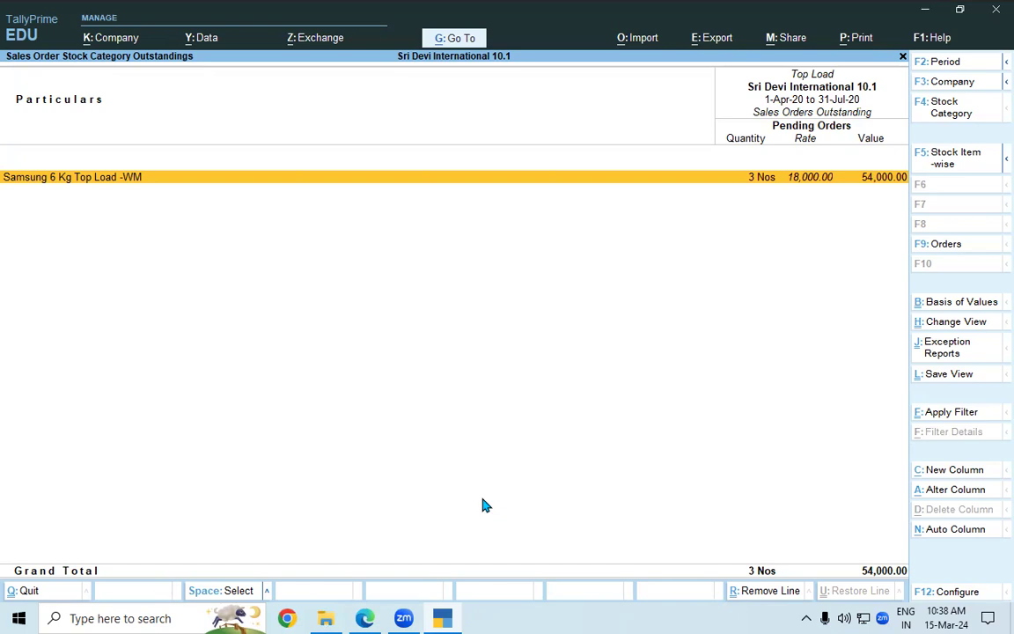
pyautogui.press('Escape')
# Check the stock category outstandings for Matic Top Load Powder and for Front Load.
pyautogui.press('Up')
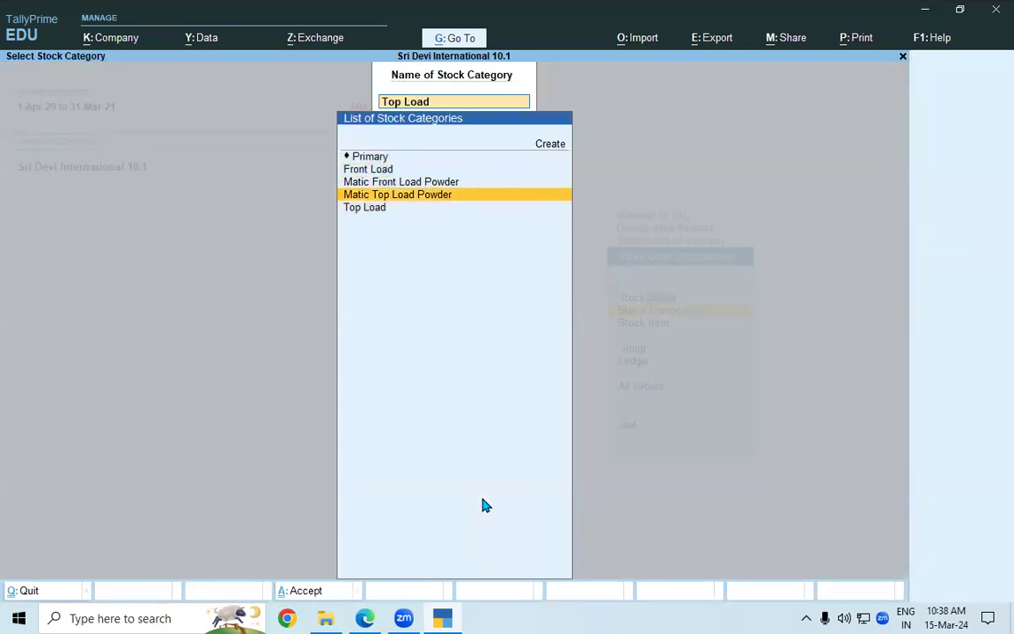
pyautogui.press('Return')
pyautogui.press('Escape')
pyautogui.press('Up')
pyautogui.press('Up')
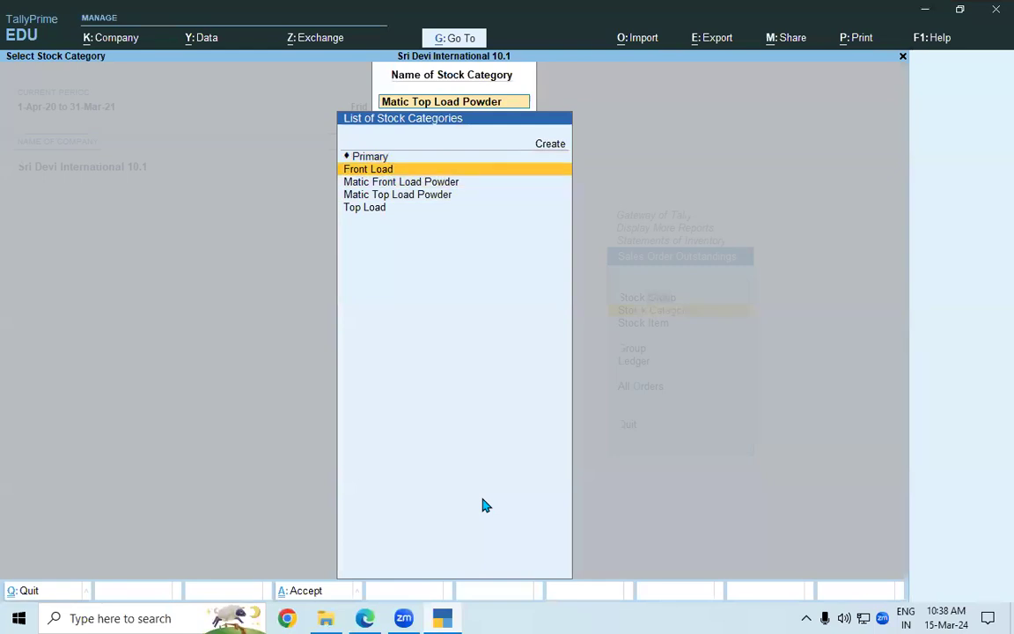
pyautogui.press('Return')
pyautogui.press('Escape')
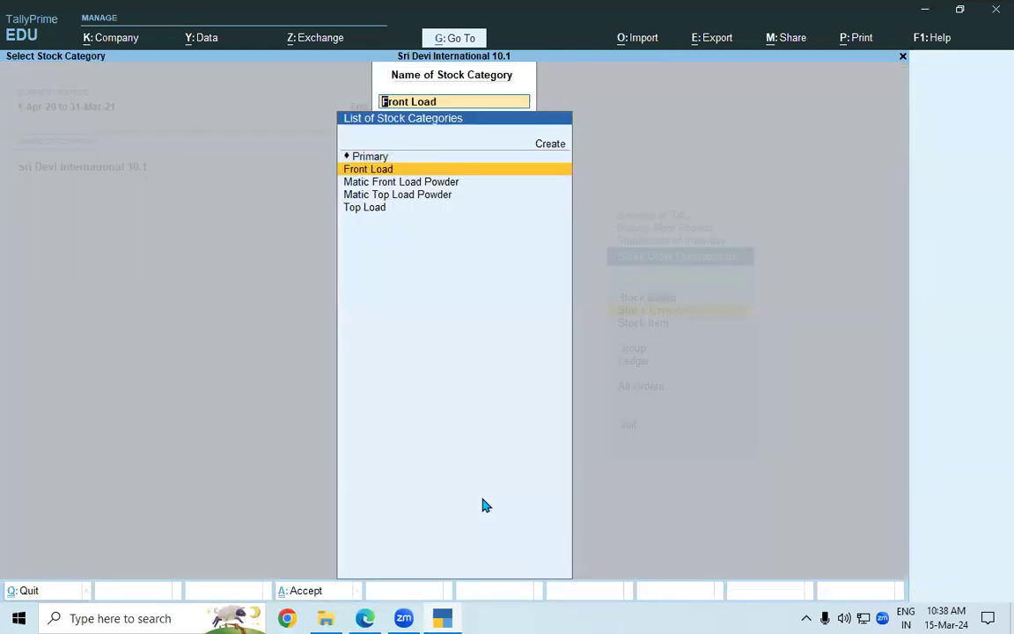
# Reopen the Top Load category's outstanding sales orders, and return to the Sales Order Outstandings choices.
pyautogui.press('Down')
pyautogui.press('Down')
pyautogui.press('Down')
pyautogui.press('Return')
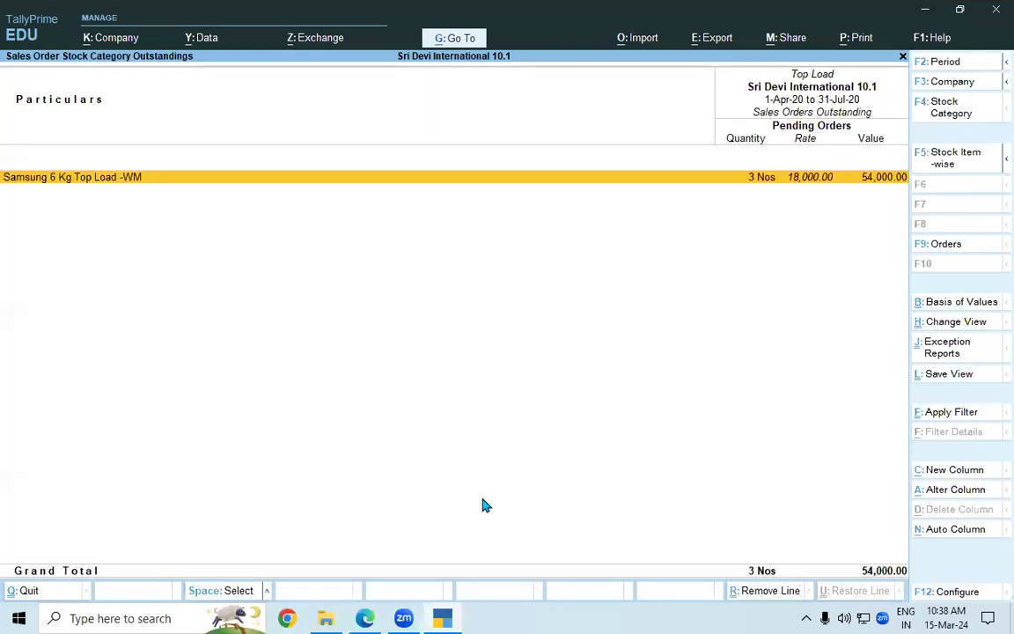
pyautogui.press('Escape')
pyautogui.press('Escape')
# View the stock item sales order outstandings for Samsung 6 Kg Top Load -WM, glance at the lesson notes and close the report.
pyautogui.press('Down')
pyautogui.press('Return')
pyautogui.press('Down')
pyautogui.press('Down')
pyautogui.press('Down')
pyautogui.press('Down')
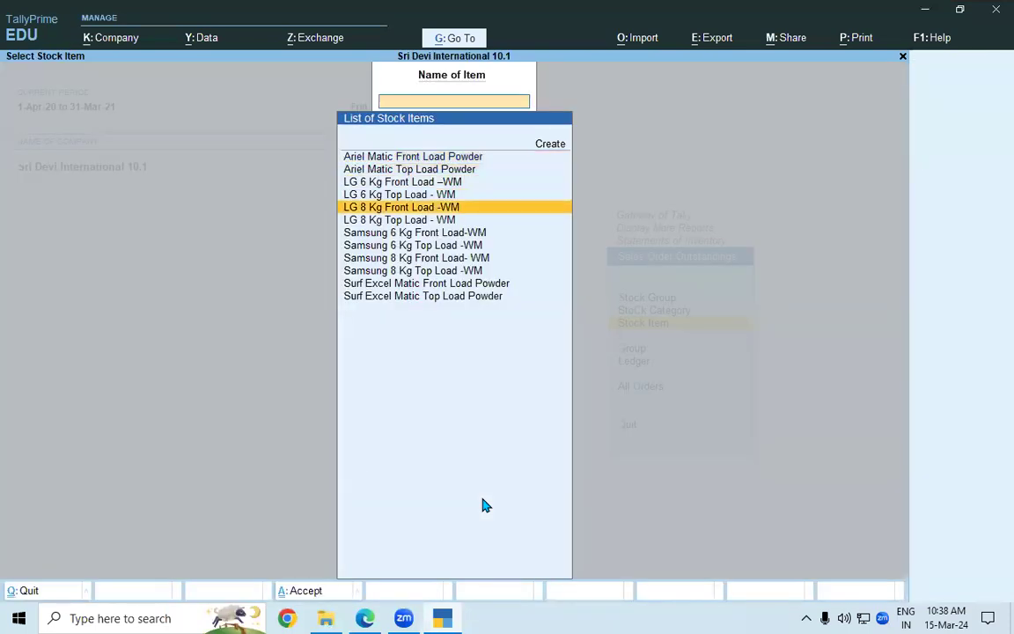
pyautogui.press('Down')
pyautogui.press('Down')
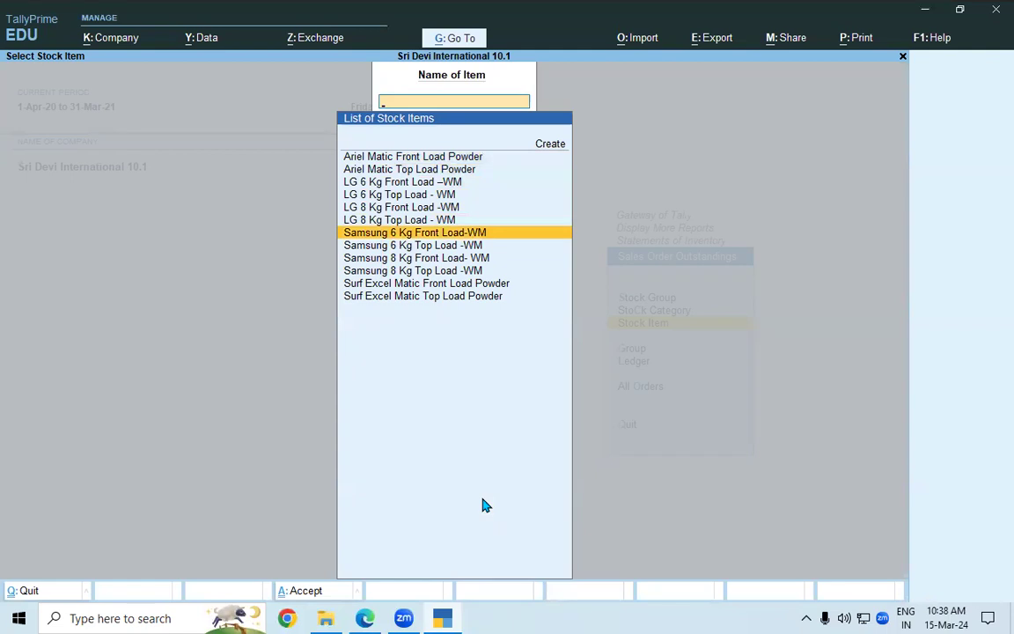
pyautogui.press('Down')
pyautogui.press('Return')
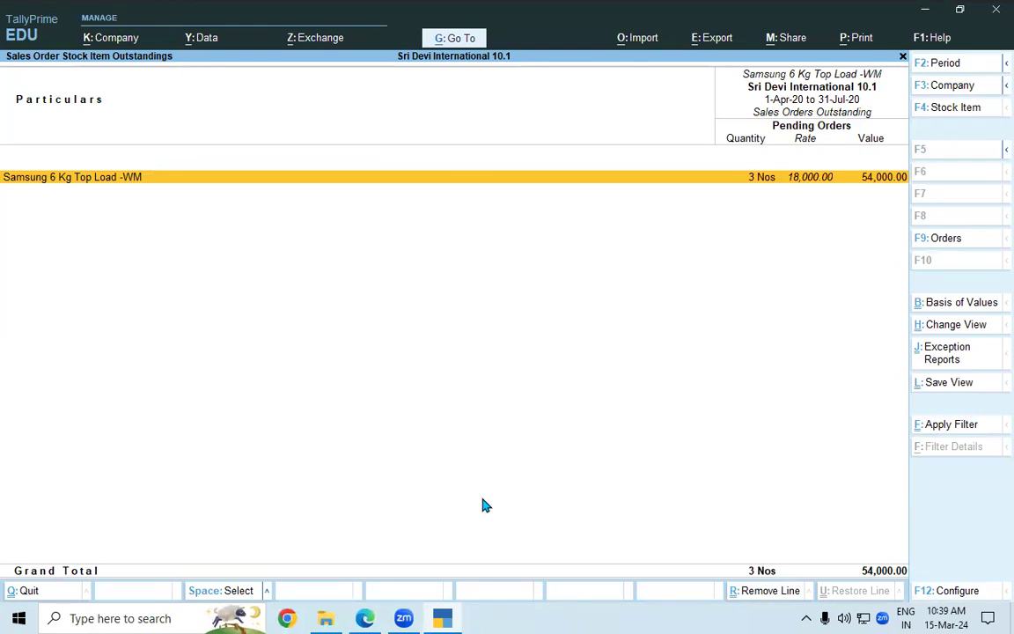
pyautogui.press('Escape')
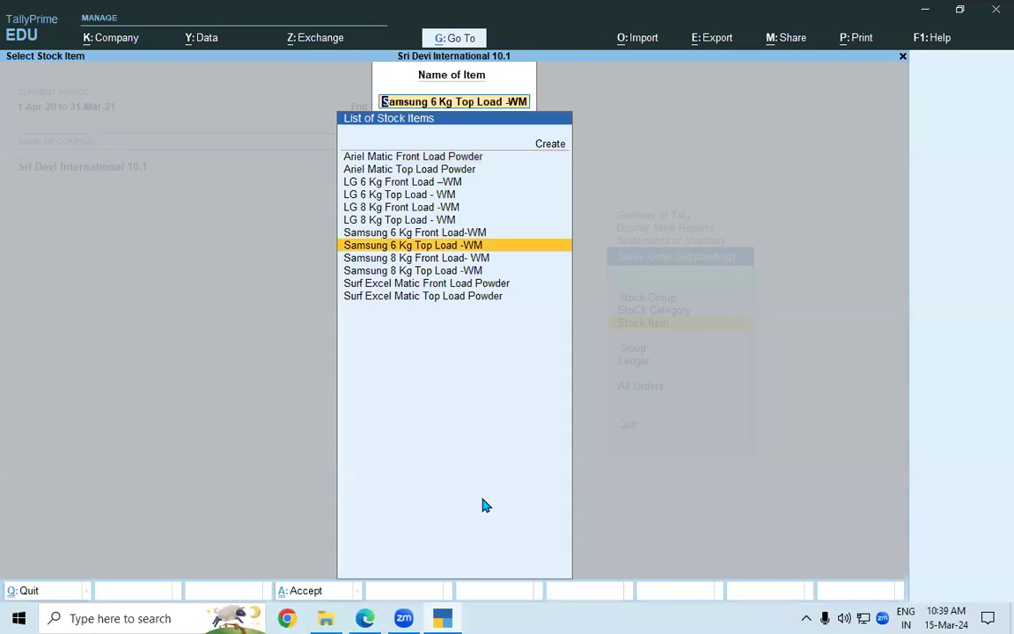
pyautogui.hotkey('alt', 'Tab')
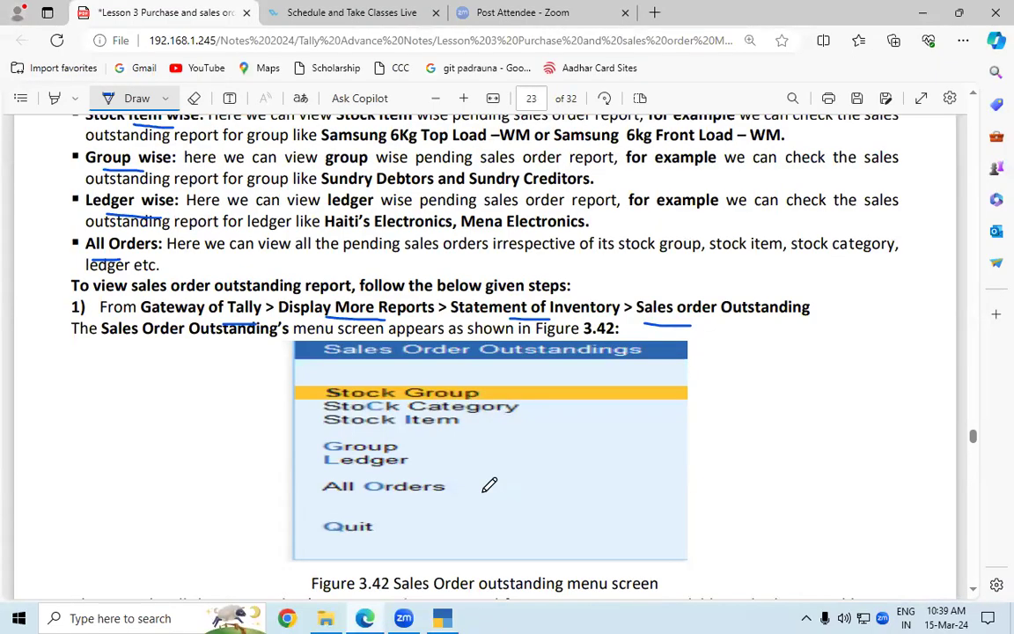
pyautogui.hotkey('alt', 'Tab')
pyautogui.press('Escape')
pyautogui.press('Escape')
# View the group-wise sales order outstandings for Sundry Debtors, and close the report.
pyautogui.press('Down')
pyautogui.press('Return')
pyautogui.press('Down')
pyautogui.press('Down')
pyautogui.press('Down')
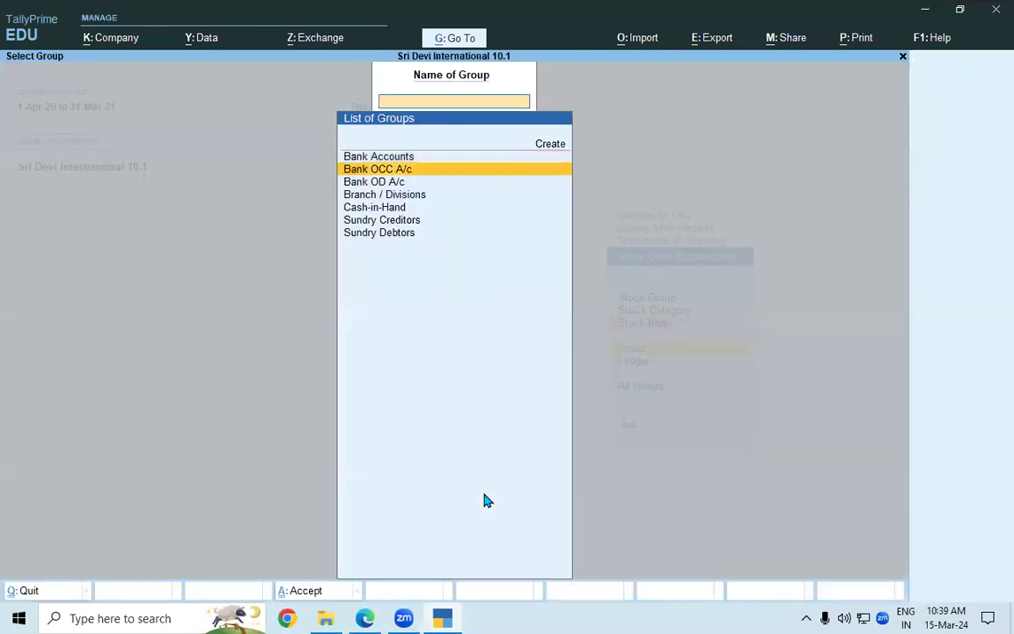
pyautogui.press('Down')
pyautogui.press('Down')
pyautogui.press('Down')
pyautogui.press('Return')
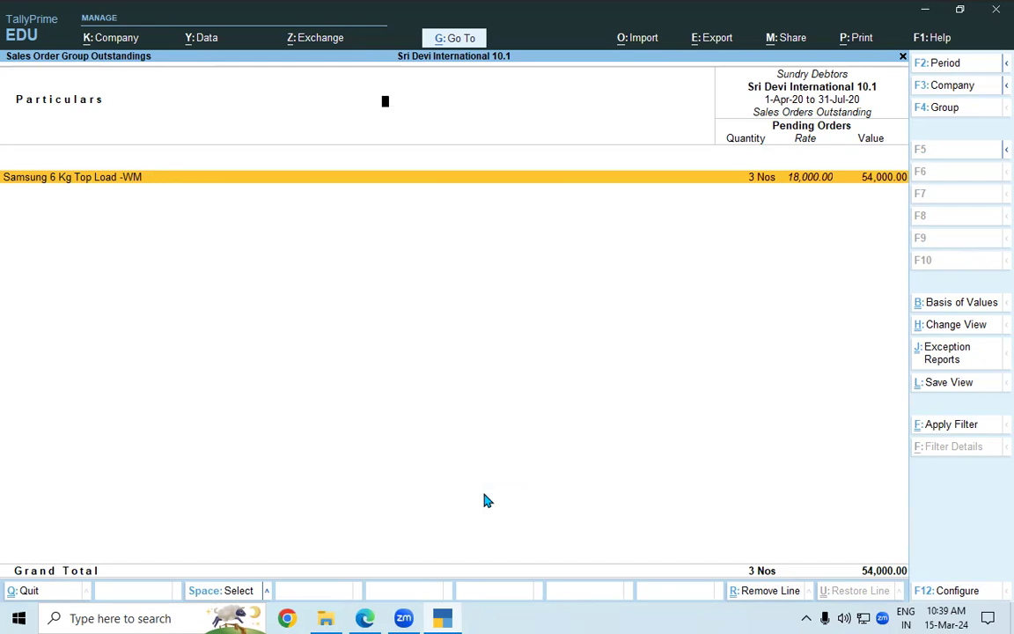
pyautogui.press('Escape')
pyautogui.press('Escape')
# View the ledger-wise sales order outstandings for Haiti's Electronics, and close the report.
pyautogui.press('Down')
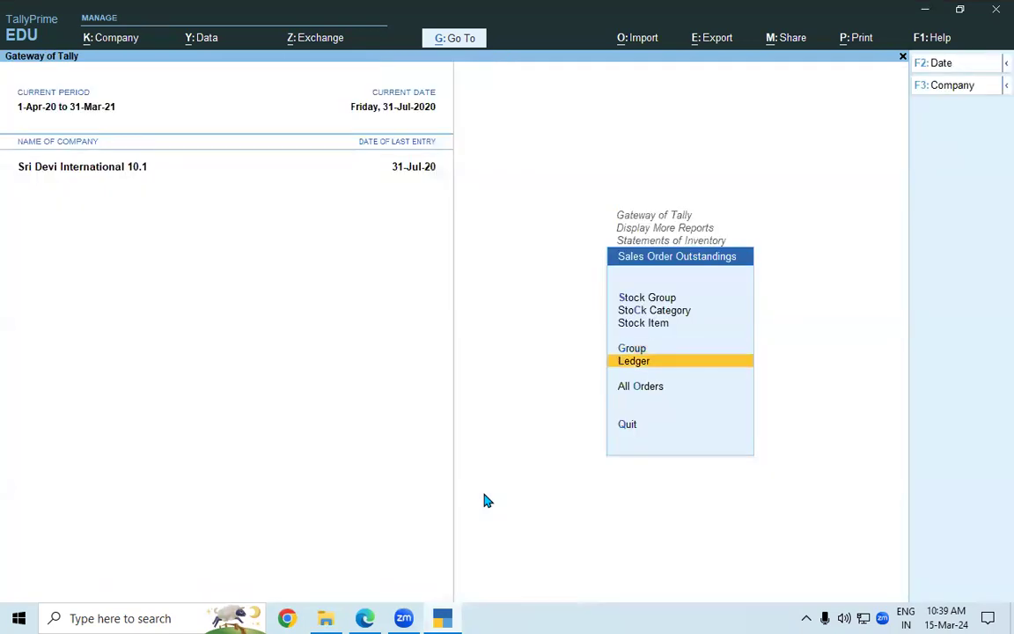
pyautogui.press('Return')
pyautogui.press('Down')
pyautogui.press('Down')
pyautogui.press('Down')
pyautogui.press('Down')
pyautogui.press('Down')
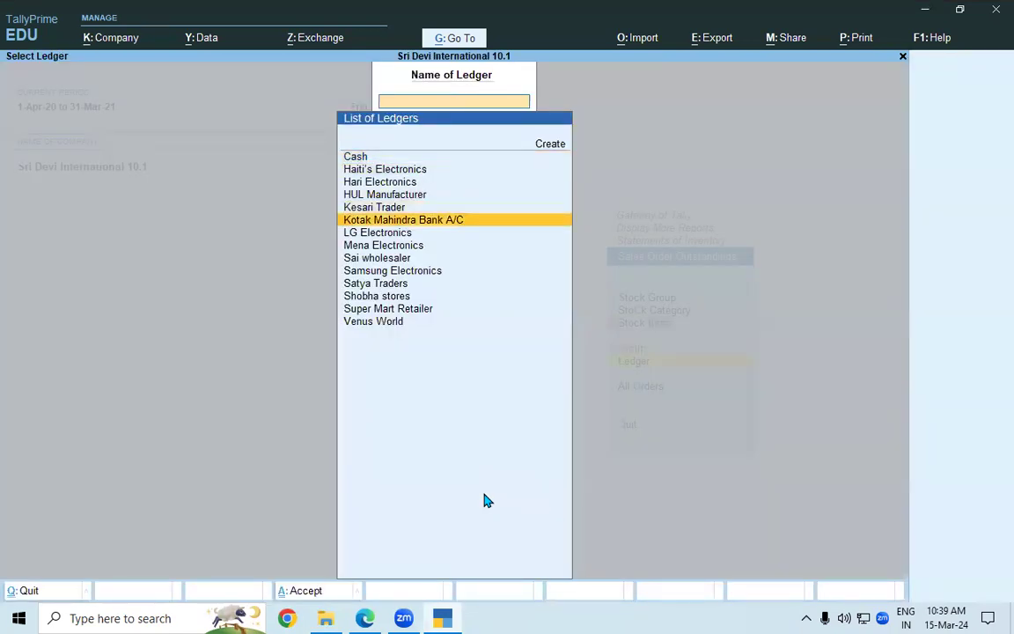
pyautogui.press('Up')
pyautogui.press('Up')
pyautogui.press('Up')
pyautogui.press('Up')
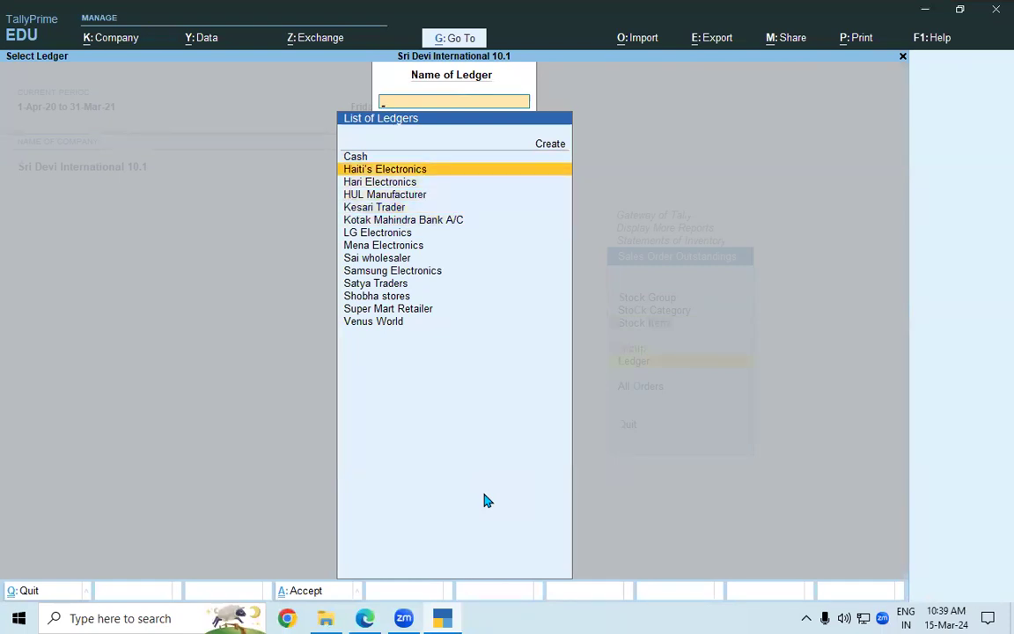
pyautogui.press('Return')
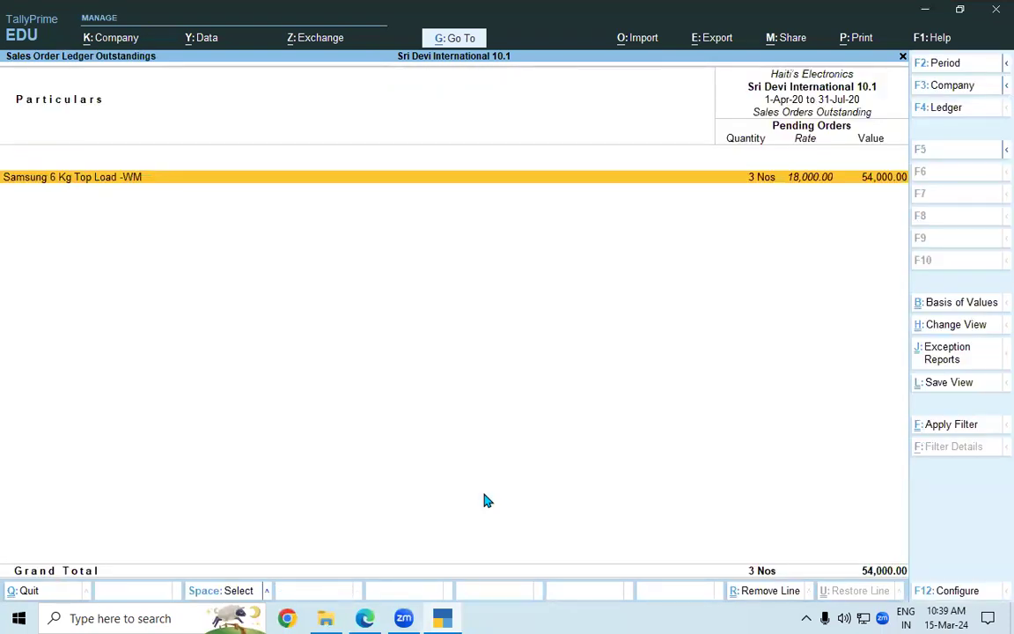
pyautogui.press('Escape')
pyautogui.press('Escape')
pyautogui.press('Escape')
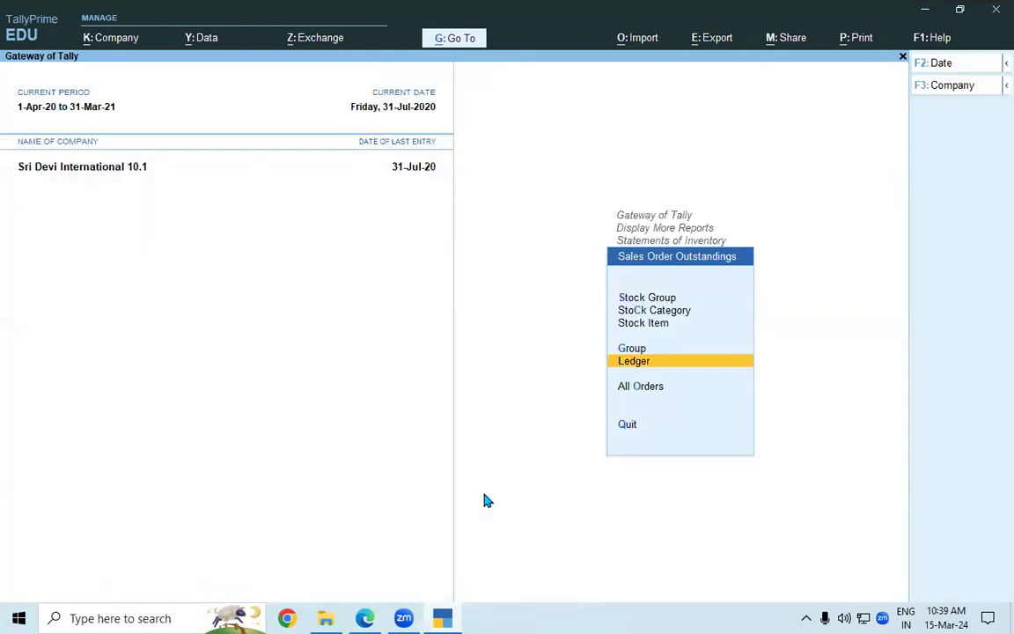
# View the sales order outstandings for All Orders, and go back to Statements of Inventory.
pyautogui.press('Up')
pyautogui.press('Up')
pyautogui.press('Up')
pyautogui.press('Up')
pyautogui.press('Down')
pyautogui.press('Down')
pyautogui.press('Down')
pyautogui.press('Down')
pyautogui.press('Down')
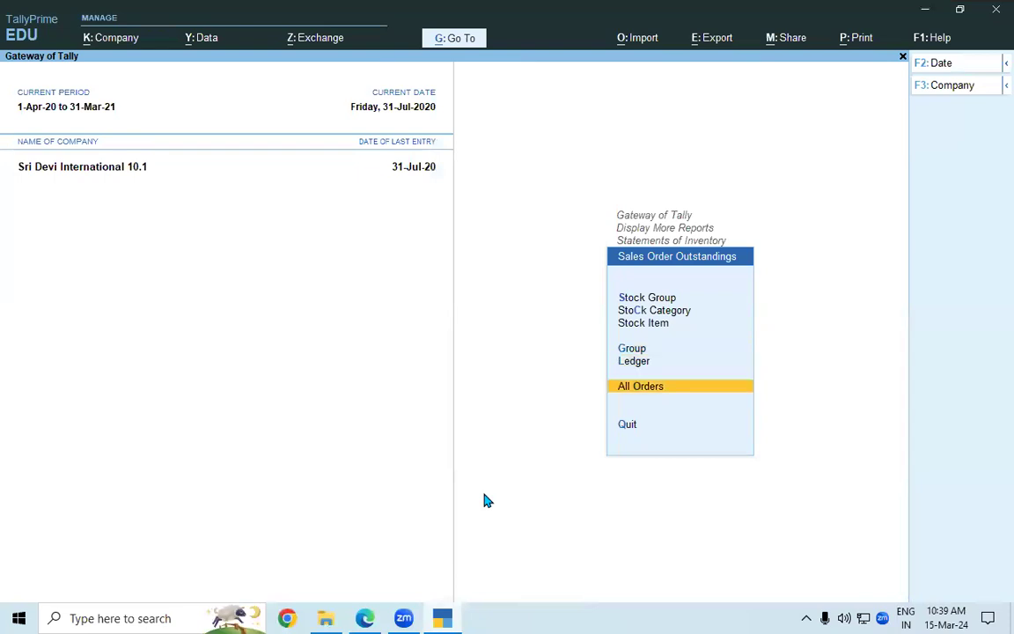
pyautogui.press('Return')
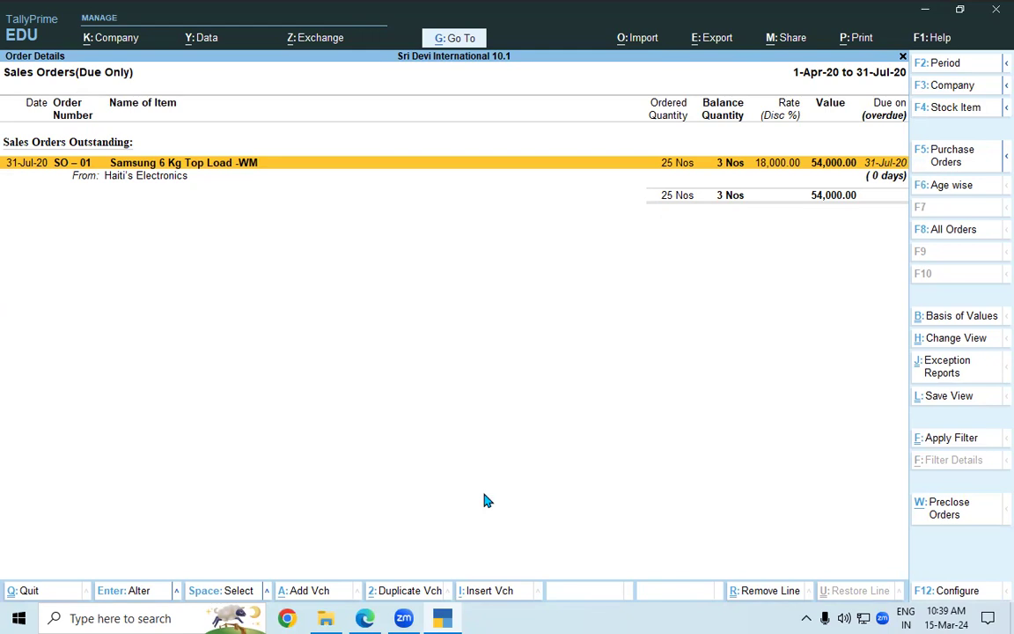
pyautogui.press('Escape')
pyautogui.press('Escape')
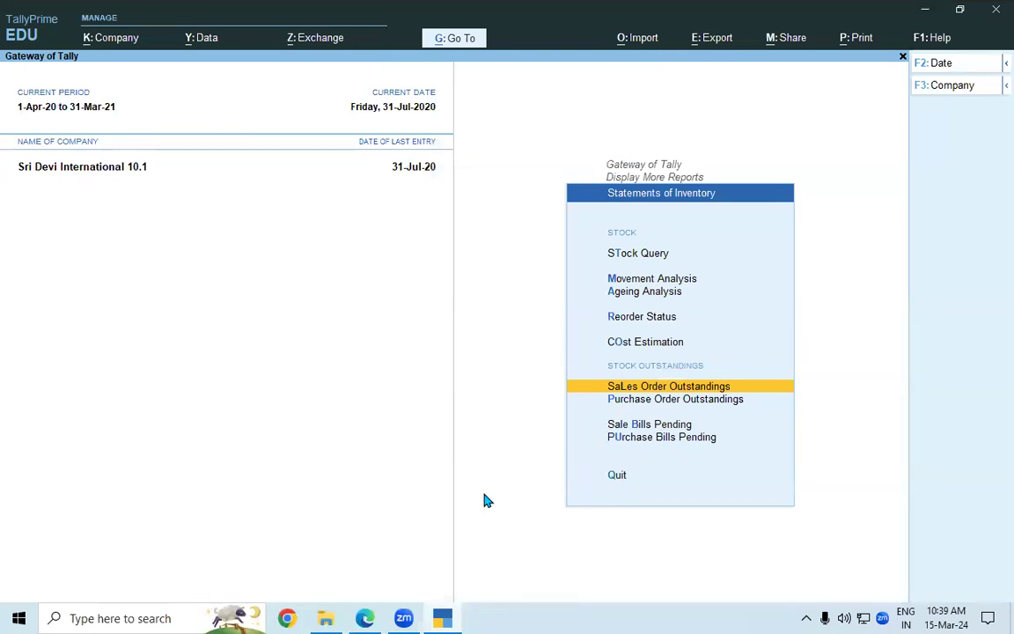
# In the lesson notes, underline All Orders in the instruction below Figure 3.42, and return to TallyPrime.
pyautogui.hotkey('alt', 'Tab')
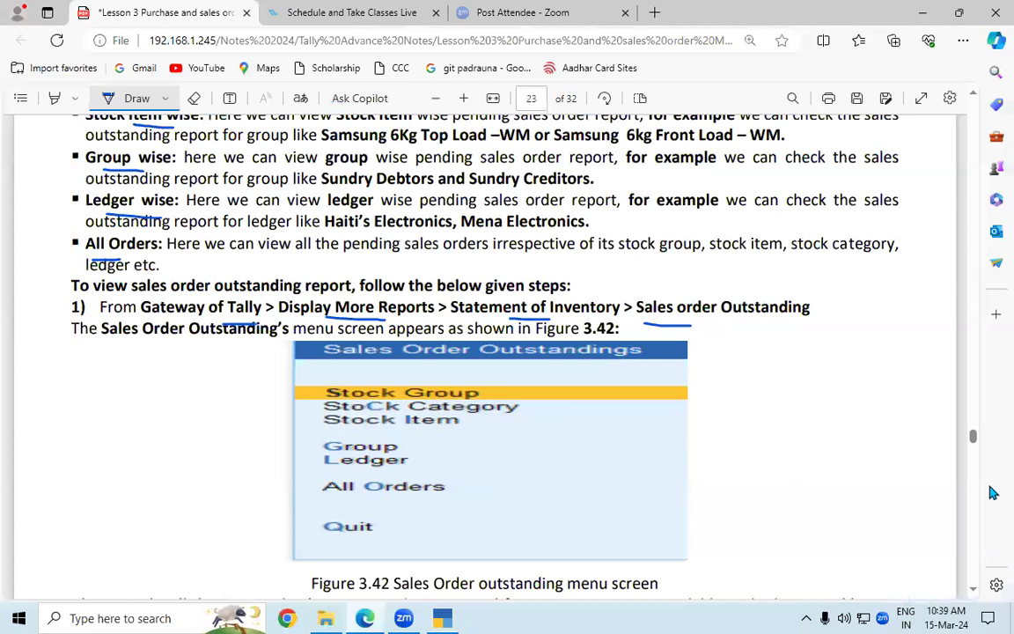
pyautogui.click(974, 588)
pyautogui.scroll(-3, 973, 589)
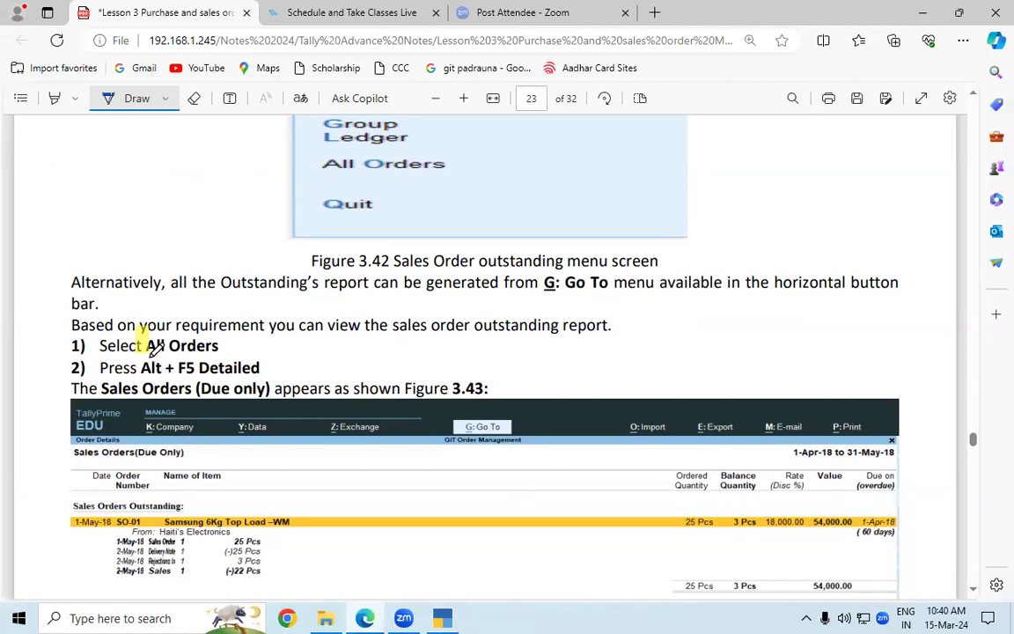
pyautogui.moveTo(147, 354); pyautogui.dragTo(214, 356)
pyautogui.click(444, 618)
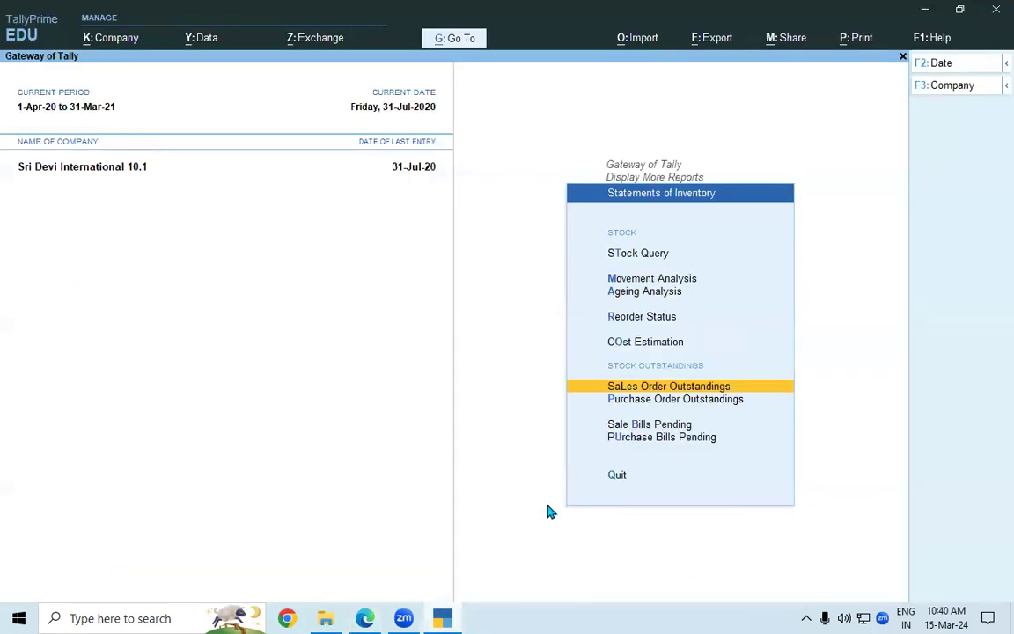
# Open the sales order outstandings for All Orders and switch the report to the detailed view.
pyautogui.click(670, 389)
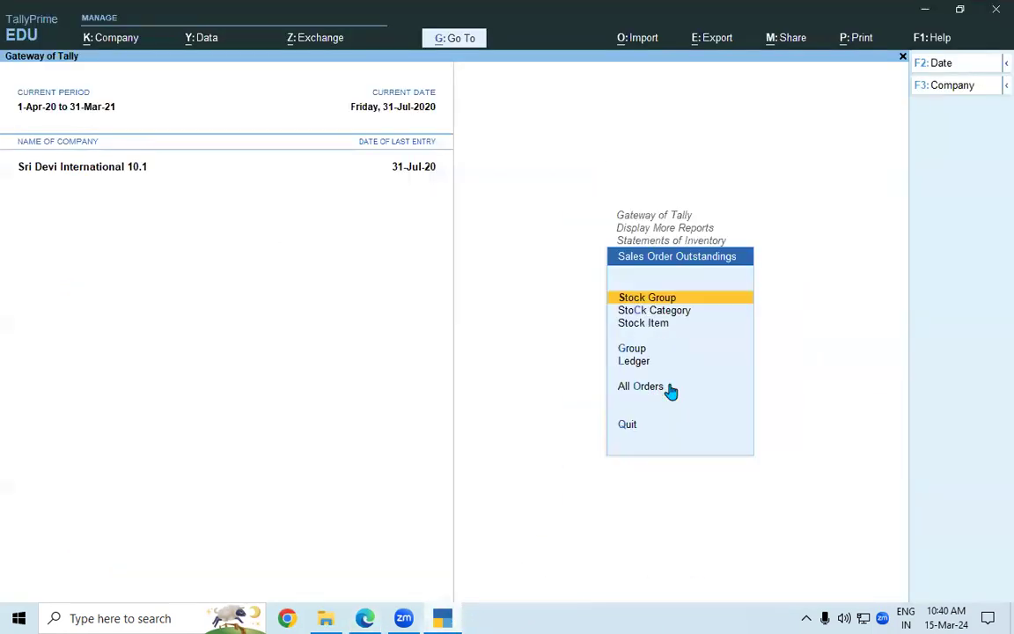
pyautogui.click(630, 391)
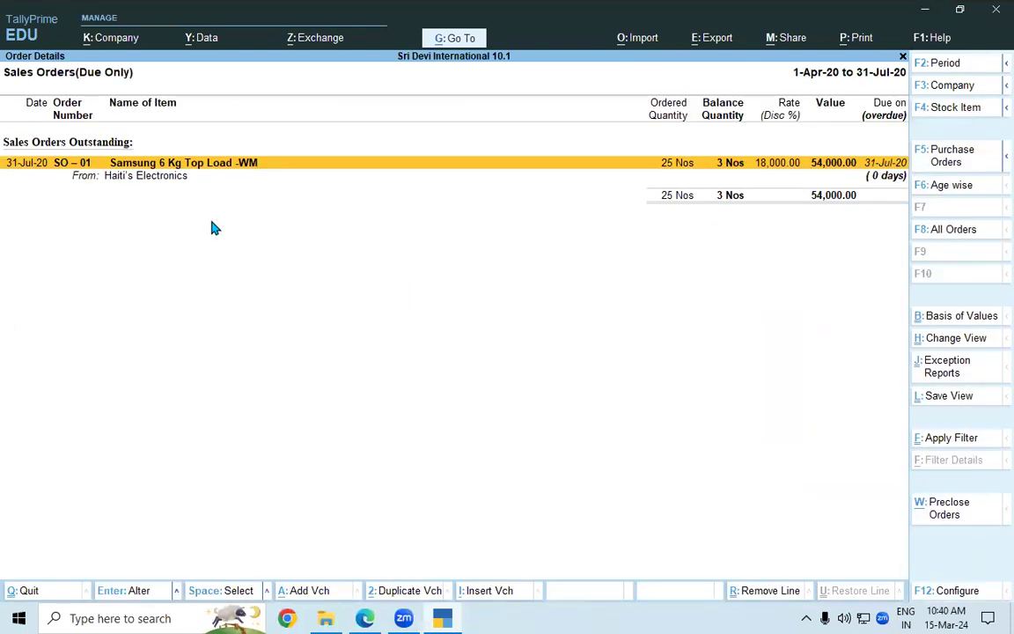
pyautogui.hotkey('alt', 'F5')
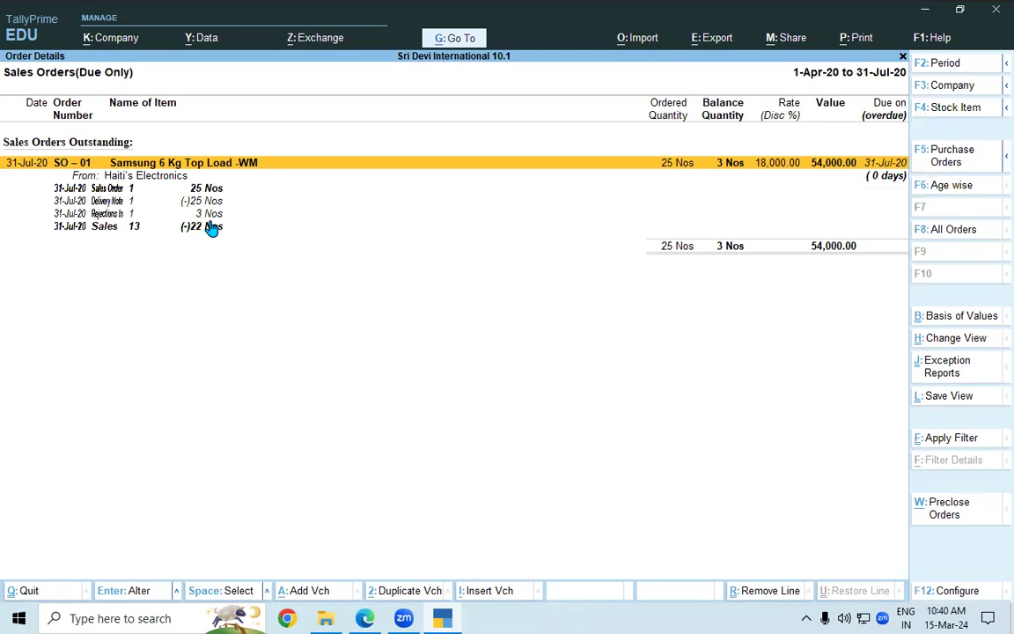
# Examine the Sales Order, Delivery Note, Rejections In and Sales entries listed under order SO – 01.
pyautogui.click(123, 190)
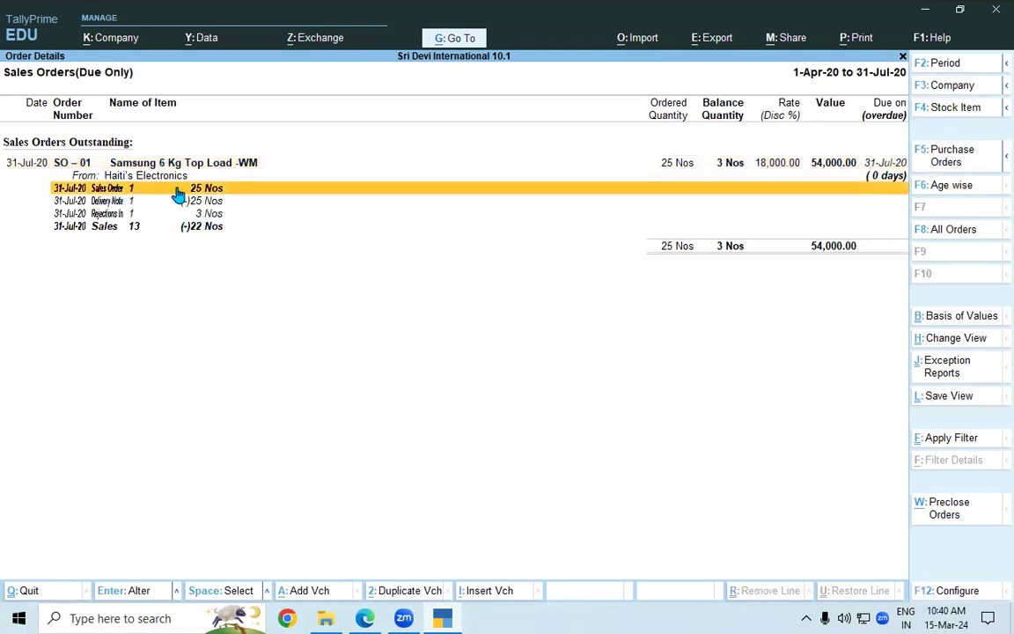
pyautogui.click(126, 203)
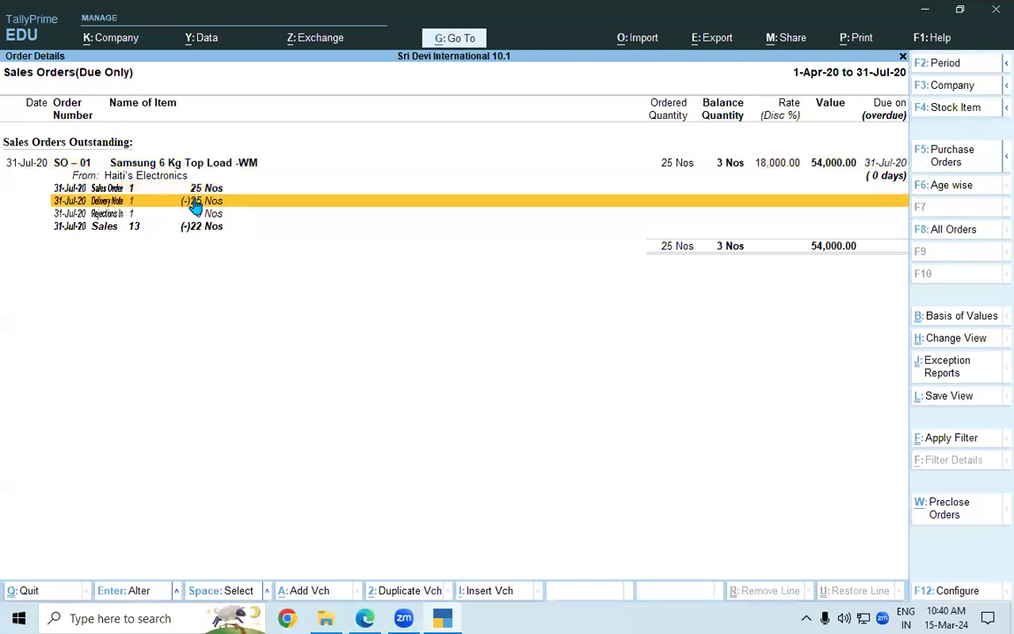
pyautogui.click(122, 216)
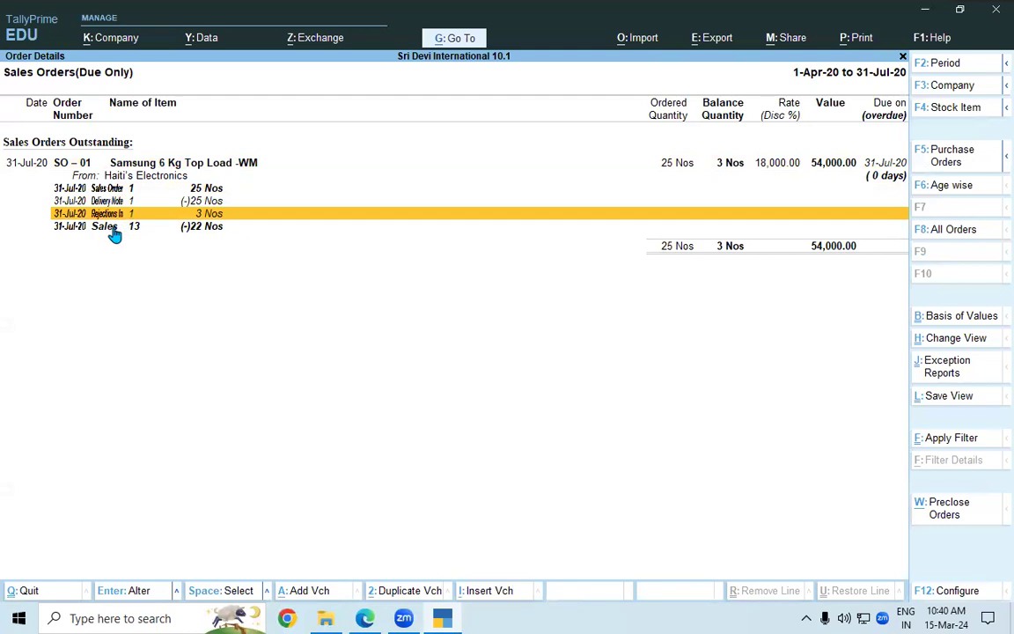
pyautogui.click(109, 231)
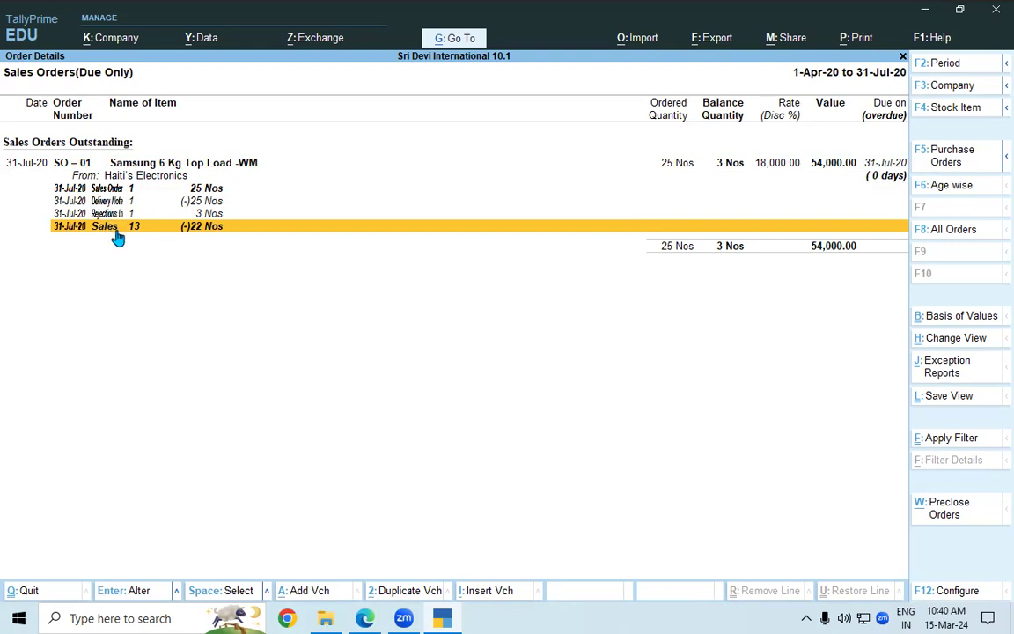
pyautogui.click(116, 216)
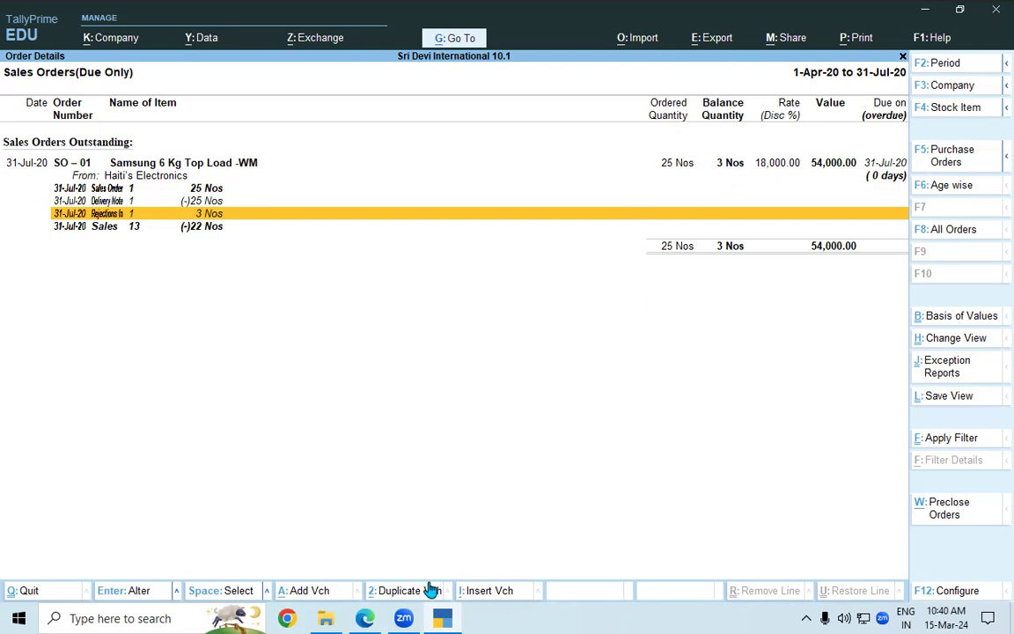
# In the lesson notes, underline Sales Orders in the sentence introducing Figure 3.43 and bracket the SO-01 order rows in that figure.
pyautogui.click(364, 618)
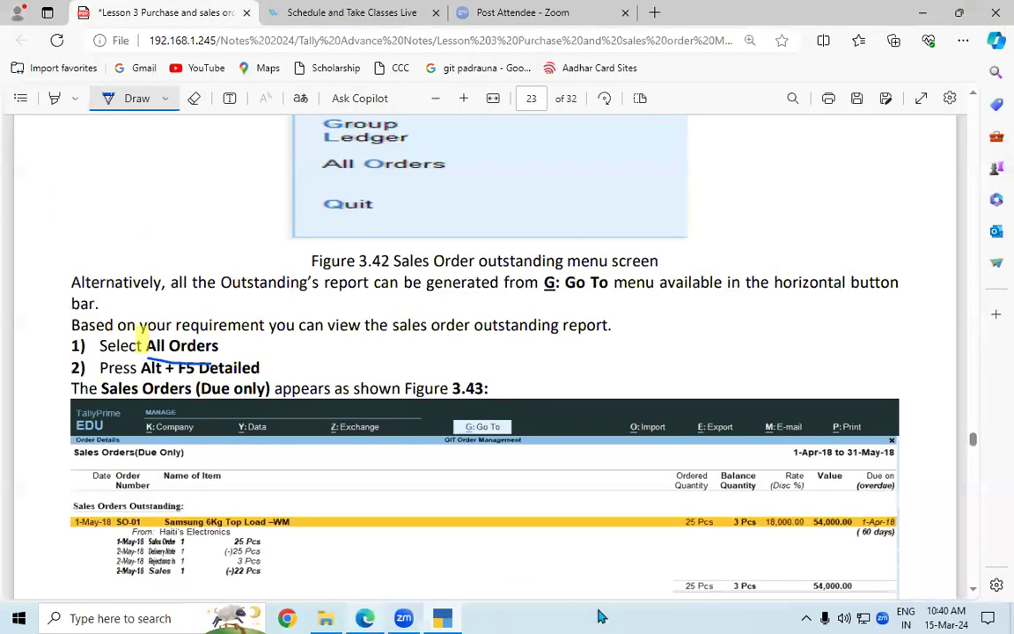
pyautogui.scroll(-5, 977, 592)
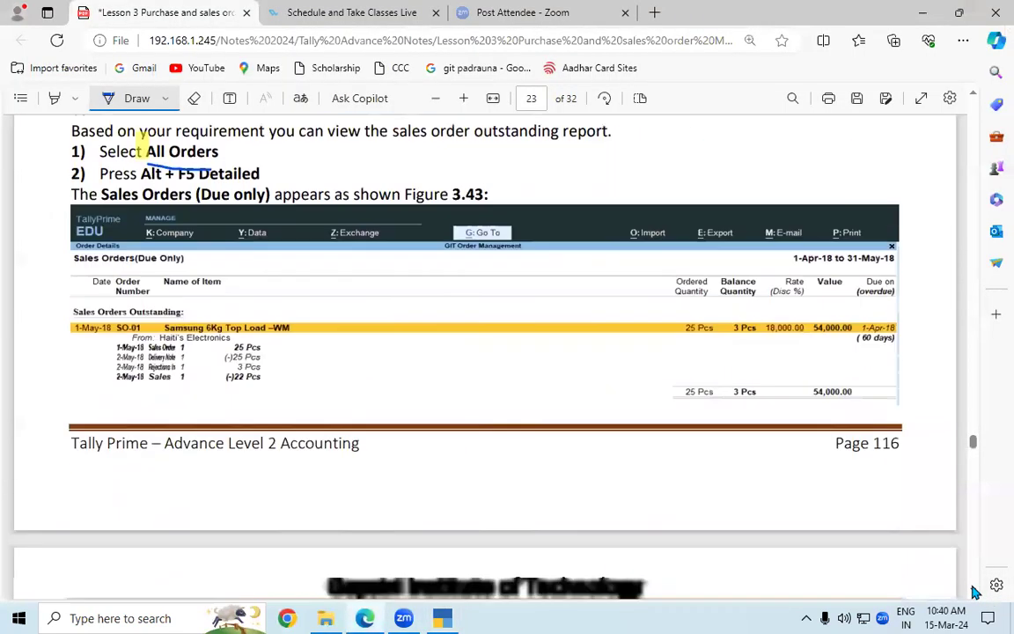
pyautogui.scroll(-1, 976, 593)
pyautogui.scroll(-3, 976, 592)
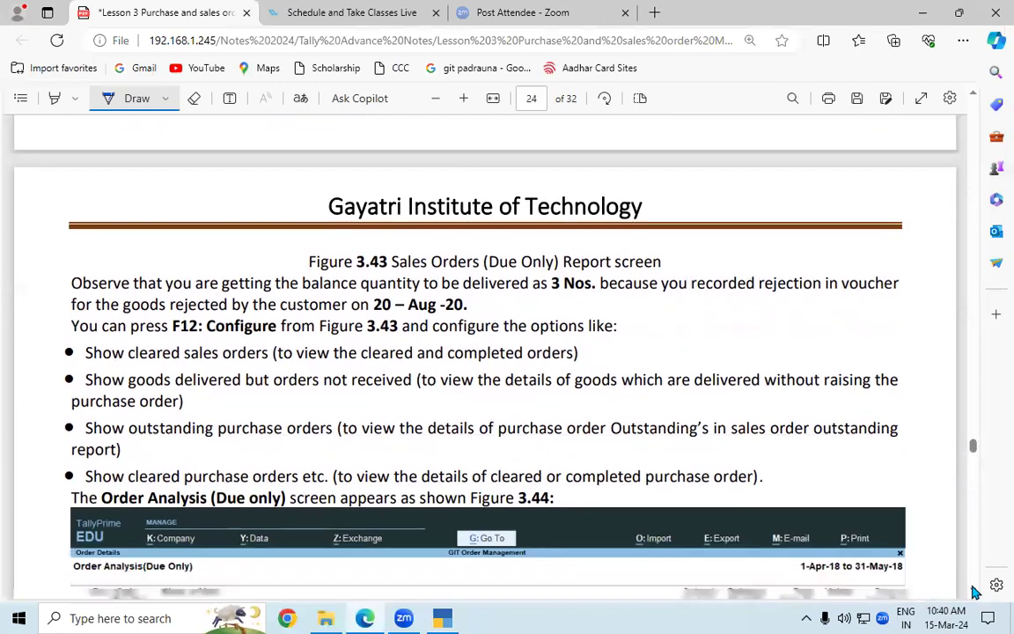
pyautogui.scroll(-3, 976, 592)
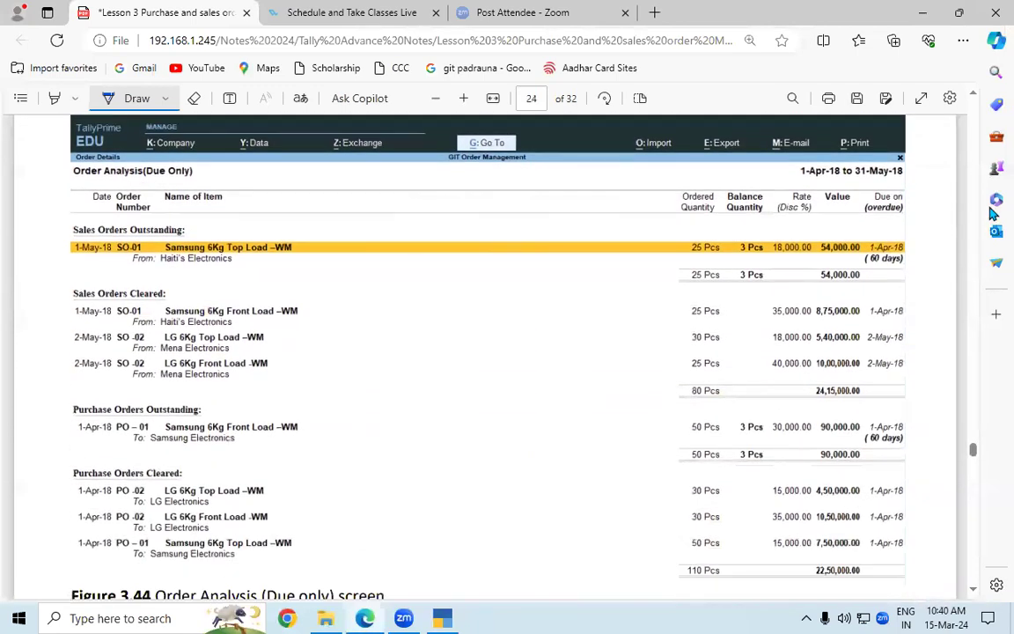
pyautogui.scroll(2, 974, 98)
pyautogui.scroll(3, 973, 98)
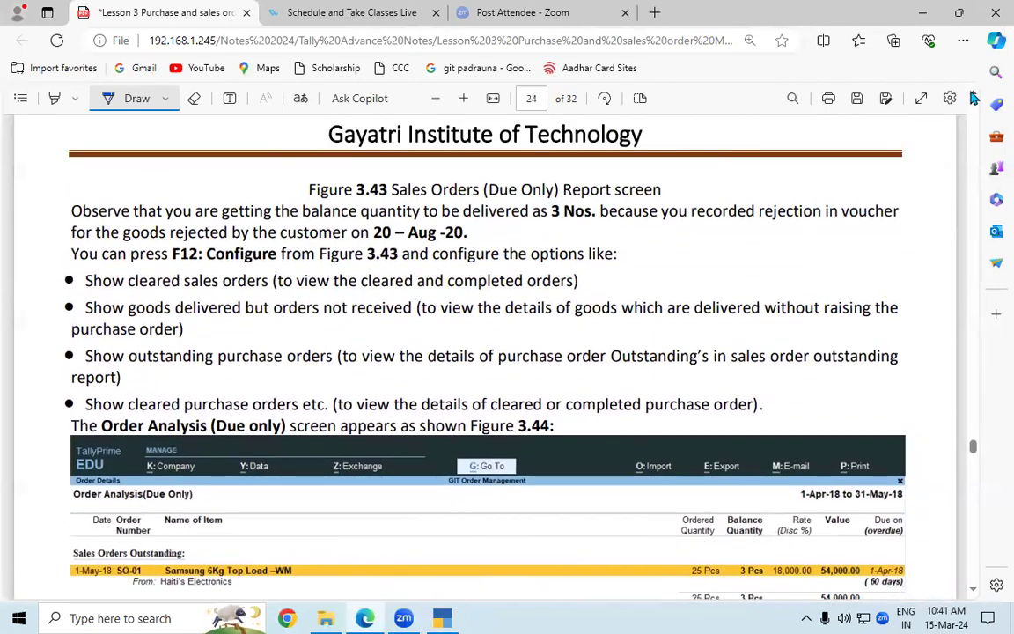
pyautogui.scroll(6, 974, 97)
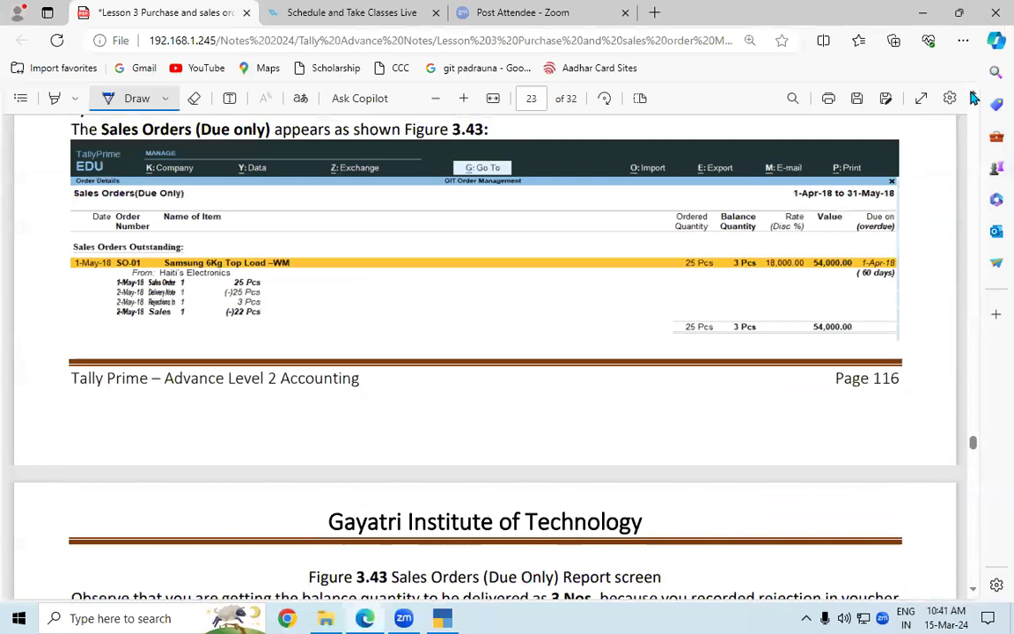
pyautogui.scroll(2, 973, 98)
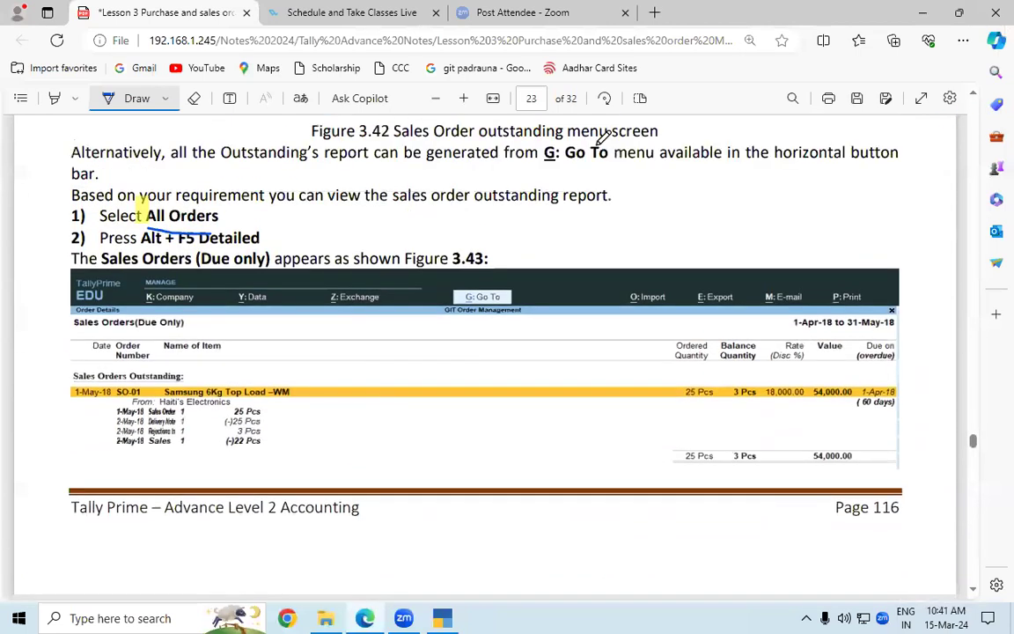
pyautogui.moveTo(102, 273); pyautogui.dragTo(171, 271)
pyautogui.moveTo(111, 381)
pyautogui.mouseDown()
pyautogui.moveTo(70, 415)
pyautogui.moveTo(77, 456)
pyautogui.moveTo(95, 462)
pyautogui.mouseUp()
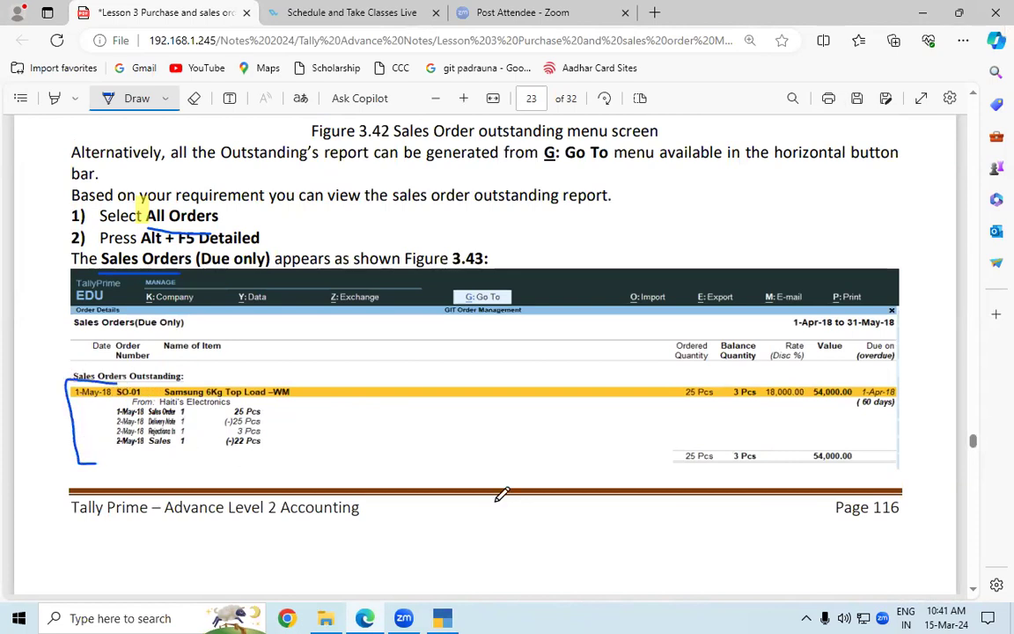
# Underline Order Analysis in the sentence introducing Figure 3.44, and return to TallyPrime.
pyautogui.scroll(-3, 973, 588)
pyautogui.scroll(-2, 975, 597)
pyautogui.scroll(-5, 976, 597)
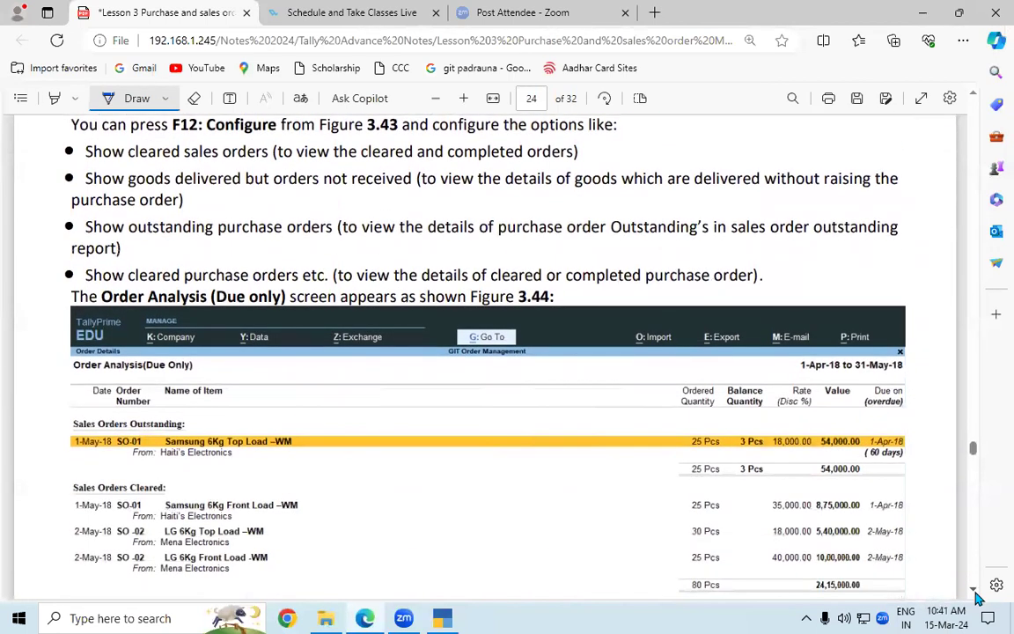
pyautogui.scroll(-1, 976, 597)
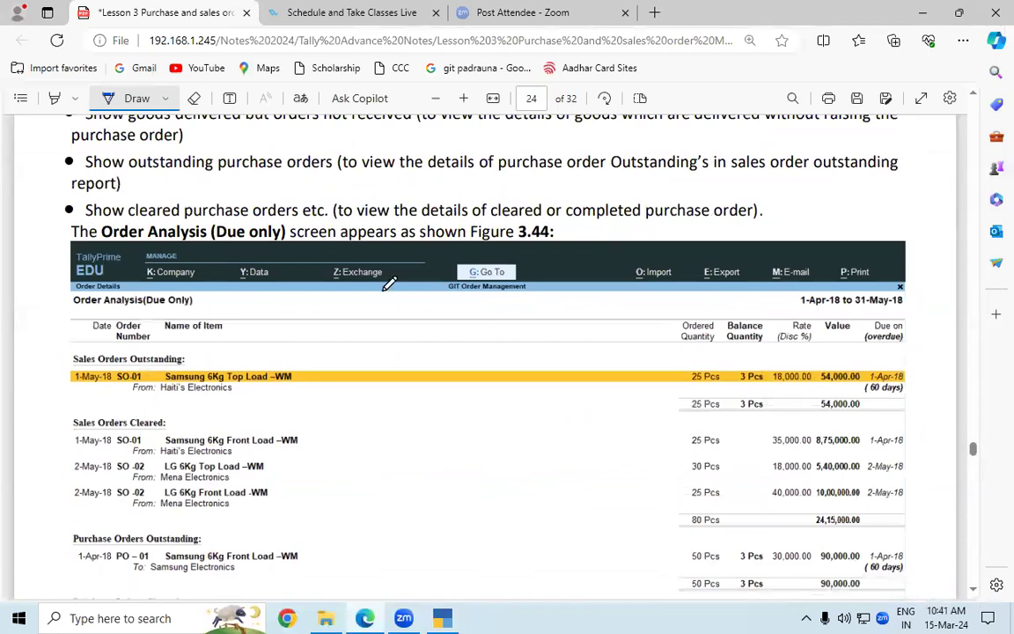
pyautogui.moveTo(145, 233); pyautogui.dragTo(206, 233)
pyautogui.click(443, 619)
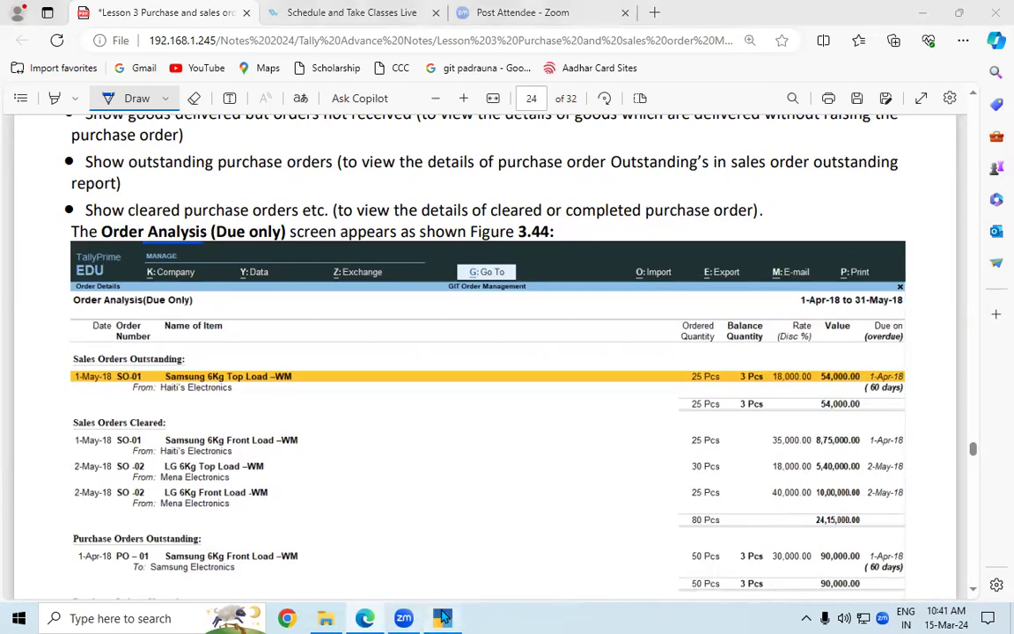
# Search the Go To report list for "ORDER" and look through the matching reports for Order Analysis.
pyautogui.click(444, 38)
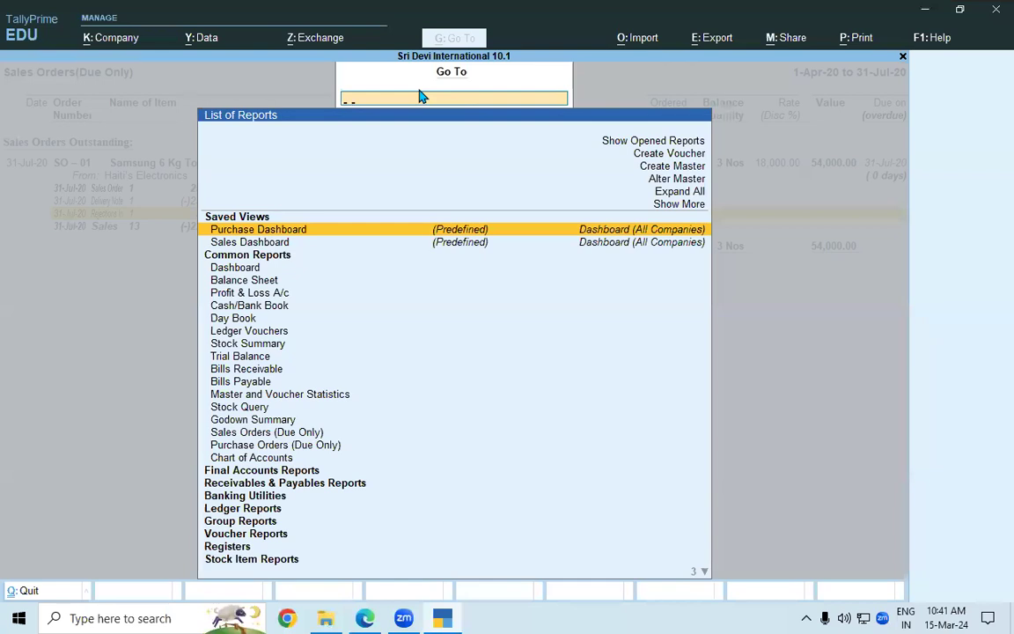
pyautogui.write('ORDER')
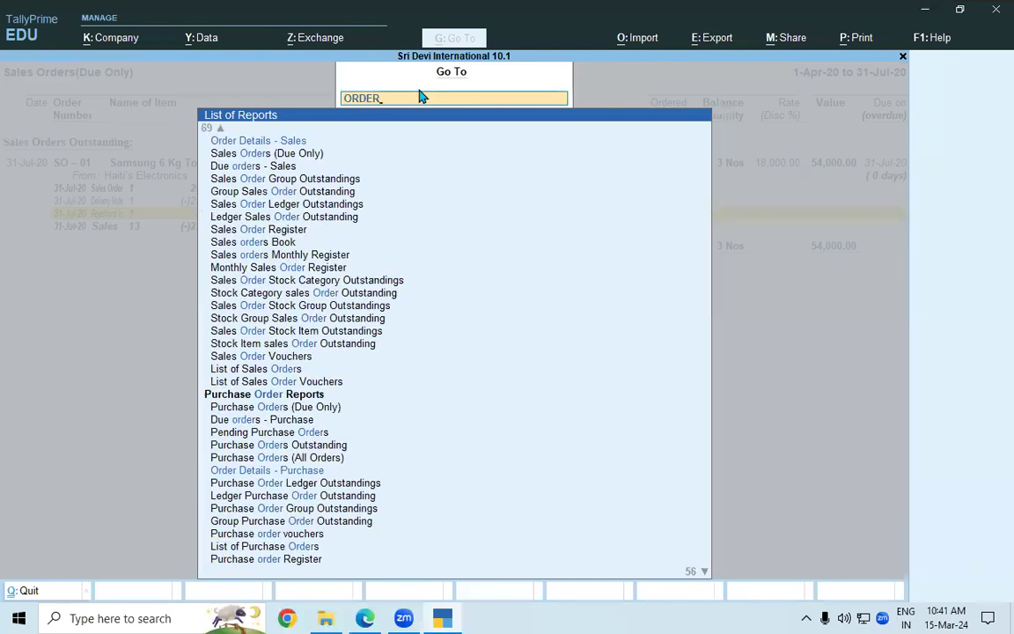
pyautogui.scroll(-10, 369, 550)
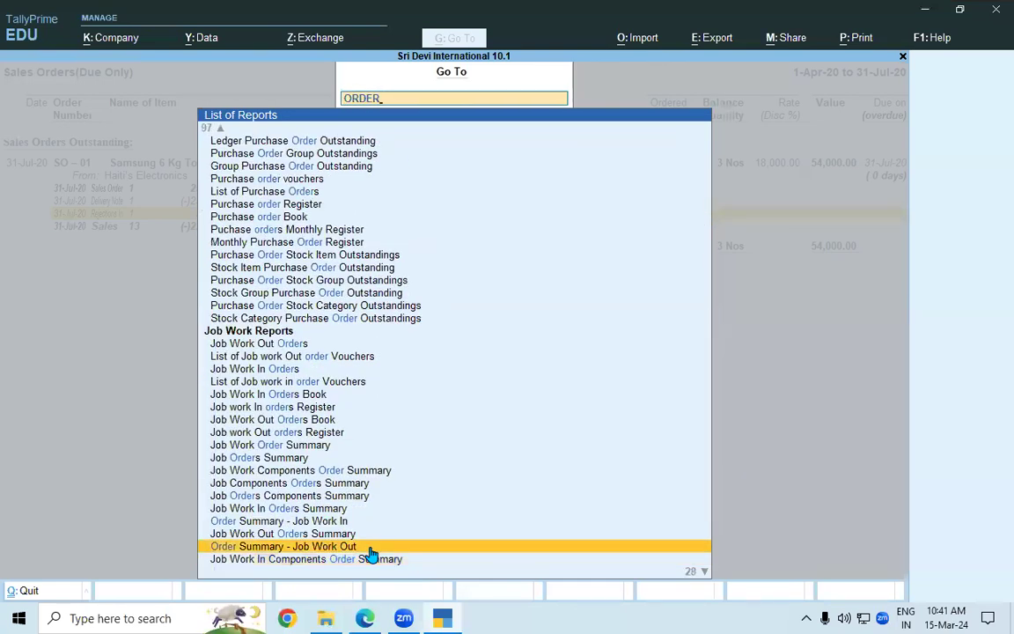
pyautogui.scroll(2, 425, 404)
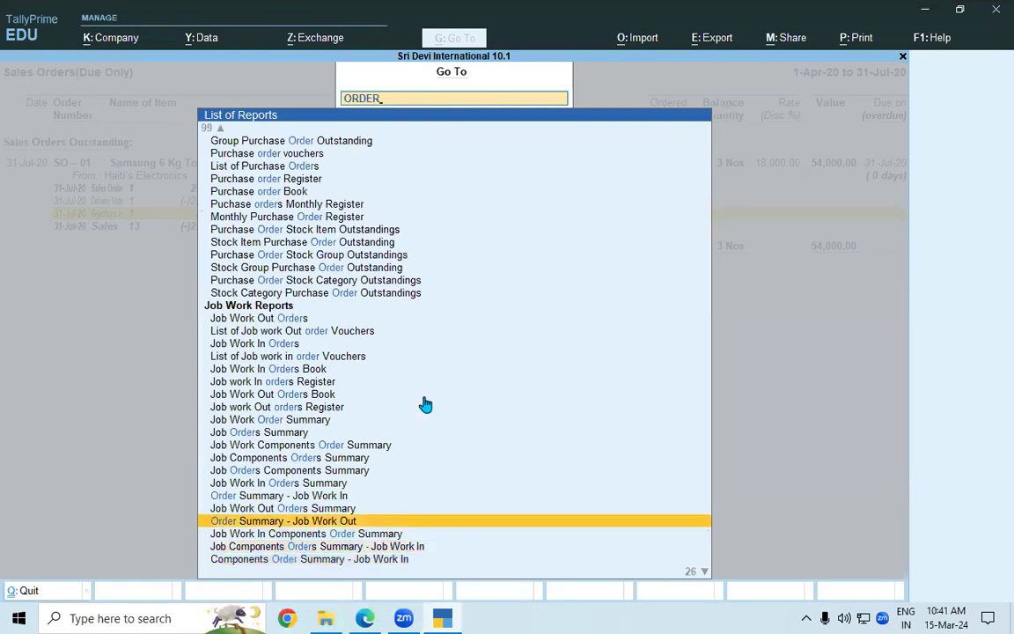
pyautogui.press('Up')
pyautogui.press('Up')
pyautogui.press('Up')
pyautogui.press('Up')
pyautogui.press('Up')
pyautogui.press('Up')
pyautogui.press('Up')
pyautogui.press('Up')
pyautogui.press('Up')
pyautogui.press('Up')
pyautogui.press('Up')
pyautogui.press('Up')
pyautogui.press('Up')
pyautogui.press('Up')
pyautogui.press('Up')
pyautogui.press('Up')
pyautogui.press('Up')
pyautogui.press('Up')
pyautogui.press('Up')
pyautogui.press('Up')
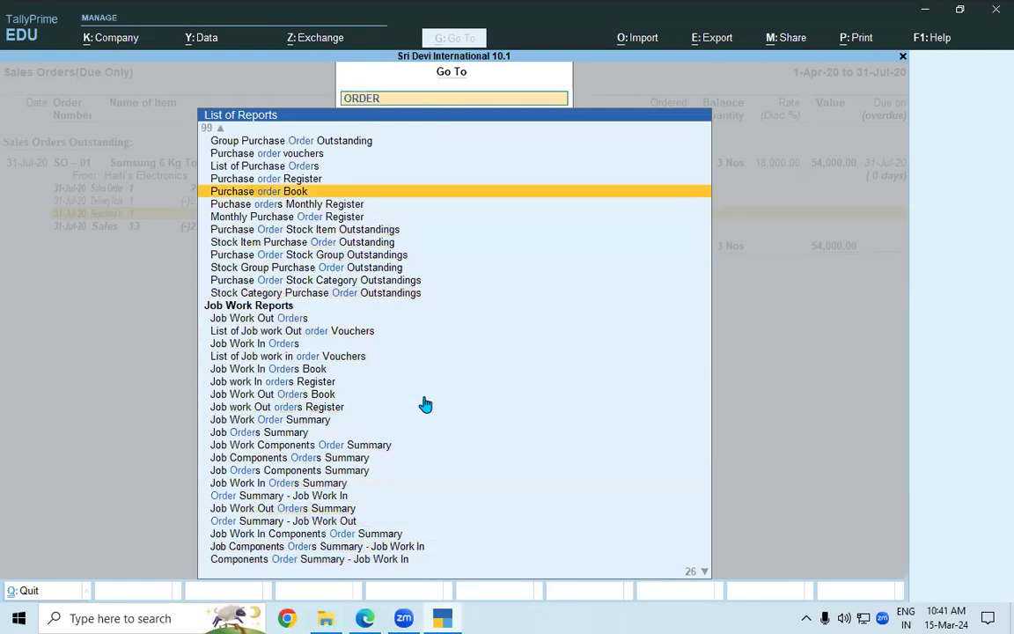
pyautogui.press('Up')
pyautogui.press('Up')
pyautogui.press('Up')
pyautogui.press('Up')
pyautogui.press('Up')
pyautogui.press('Up')
pyautogui.press('Up')
pyautogui.press('Up')
pyautogui.press('Up')
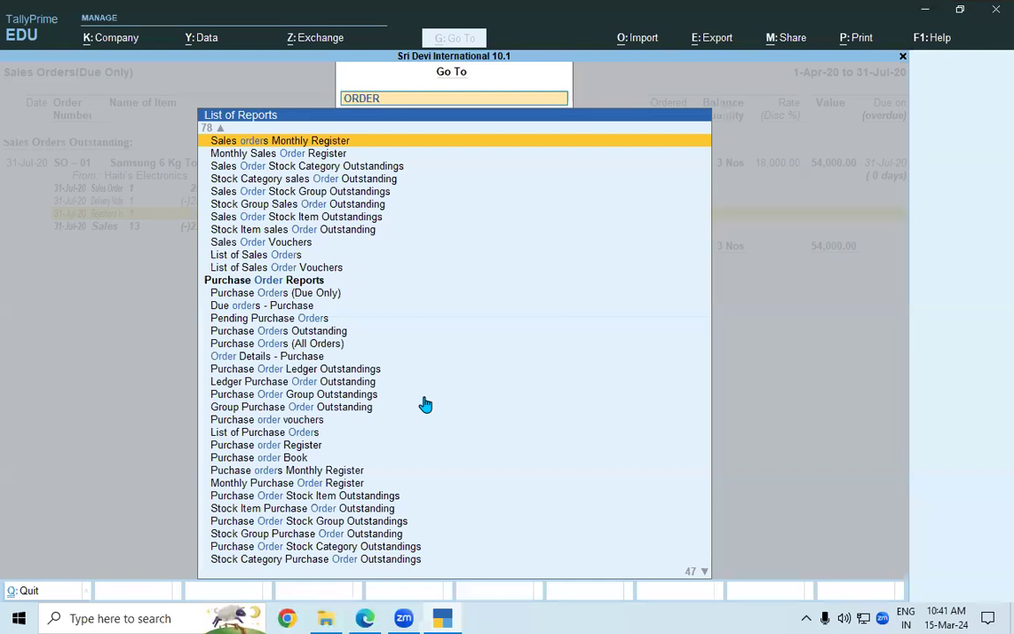
pyautogui.press('Up')
pyautogui.press('Up')
pyautogui.press('Up')
pyautogui.press('Up')
pyautogui.press('Up')
pyautogui.press('Up')
pyautogui.press('Up')
pyautogui.press('Up')
pyautogui.press('Up')
pyautogui.press('Up')
pyautogui.press('Up')
pyautogui.press('Up')
pyautogui.press('Up')
pyautogui.press('Up')
pyautogui.press('Up')
pyautogui.press('Up')
pyautogui.press('Up')
pyautogui.press('Up')
pyautogui.press('Up')
pyautogui.press('Up')
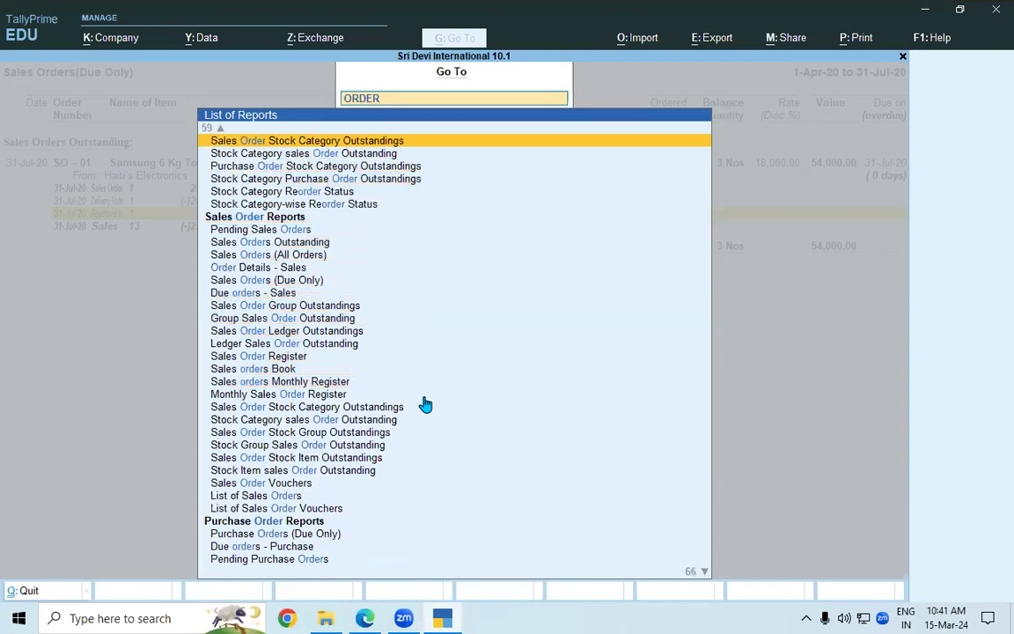
pyautogui.press('Up')
pyautogui.press('Up')
pyautogui.press('Up')
pyautogui.press('Up')
pyautogui.press('Up')
pyautogui.press('Up')
pyautogui.press('Up')
pyautogui.press('Up')
pyautogui.press('Up')
pyautogui.press('Up')
pyautogui.press('Up')
pyautogui.press('Up')
pyautogui.press('Up')
pyautogui.press('Up')
pyautogui.press('Up')
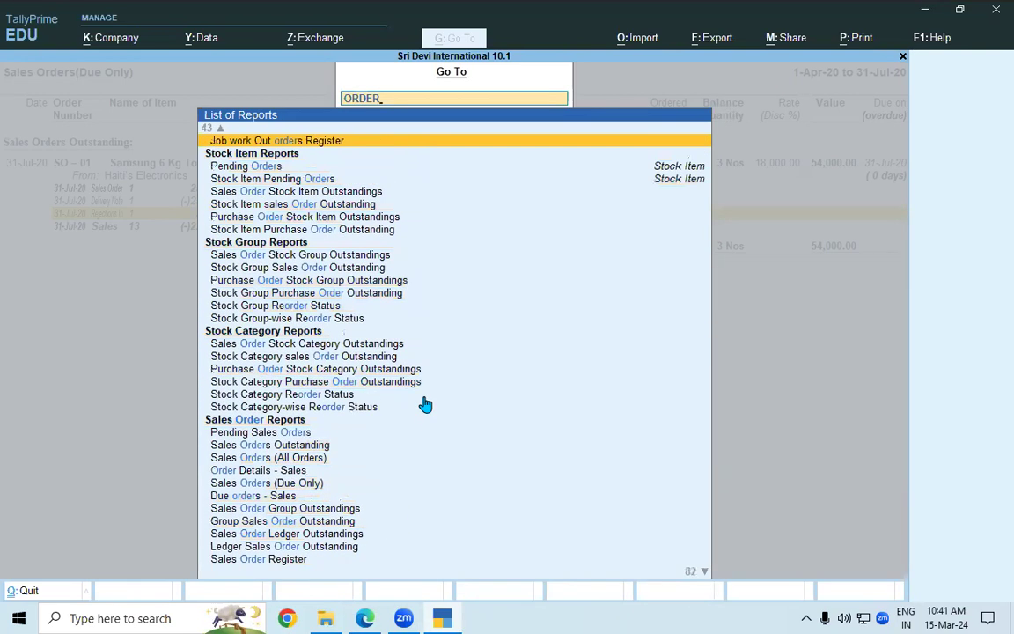
pyautogui.press('Up')
pyautogui.press('Up')
pyautogui.press('Up')
pyautogui.press('Up')
pyautogui.press('Up')
pyautogui.press('Up')
pyautogui.press('Up')
pyautogui.press('Up')
pyautogui.press('Up')
pyautogui.press('Up')
pyautogui.press('Up')
pyautogui.press('Up')
pyautogui.press('Up')
pyautogui.press('Up')
pyautogui.press('Up')
pyautogui.press('Up')
pyautogui.press('Up')
pyautogui.press('Up')
pyautogui.press('Up')
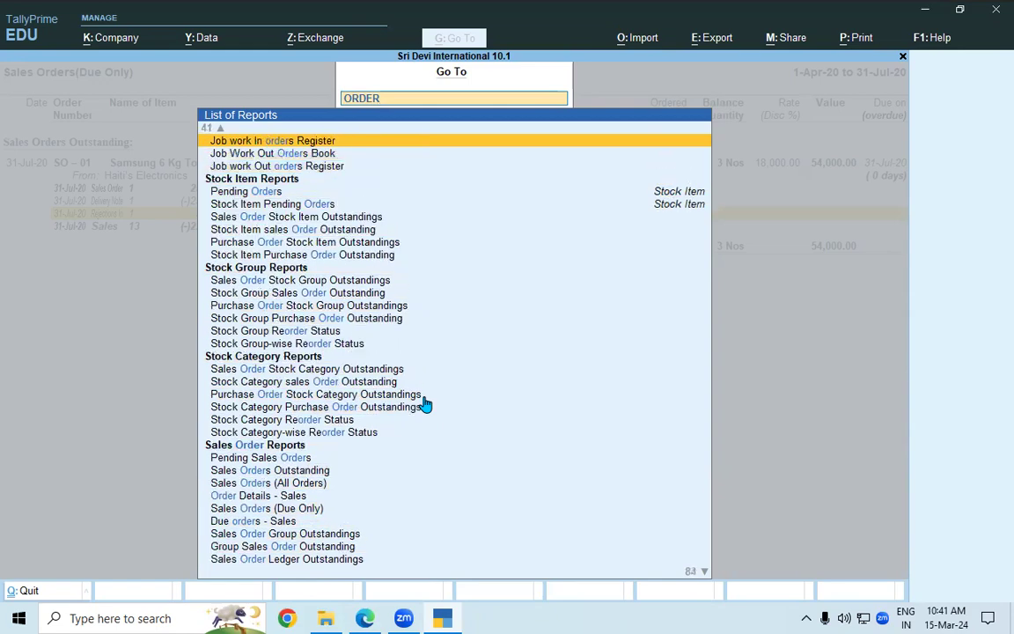
pyautogui.press('Up')
pyautogui.press('Up')
pyautogui.press('Up')
pyautogui.press('Up')
pyautogui.press('Up')
pyautogui.press('Up')
pyautogui.press('Up')
pyautogui.press('Up')
pyautogui.press('Up')
pyautogui.press('Up')
pyautogui.press('Up')
pyautogui.press('Up')
pyautogui.press('Up')
pyautogui.press('Up')
pyautogui.press('Up')
pyautogui.press('Up')
pyautogui.press('Up')
pyautogui.press('Up')
pyautogui.press('Up')
pyautogui.press('Up')
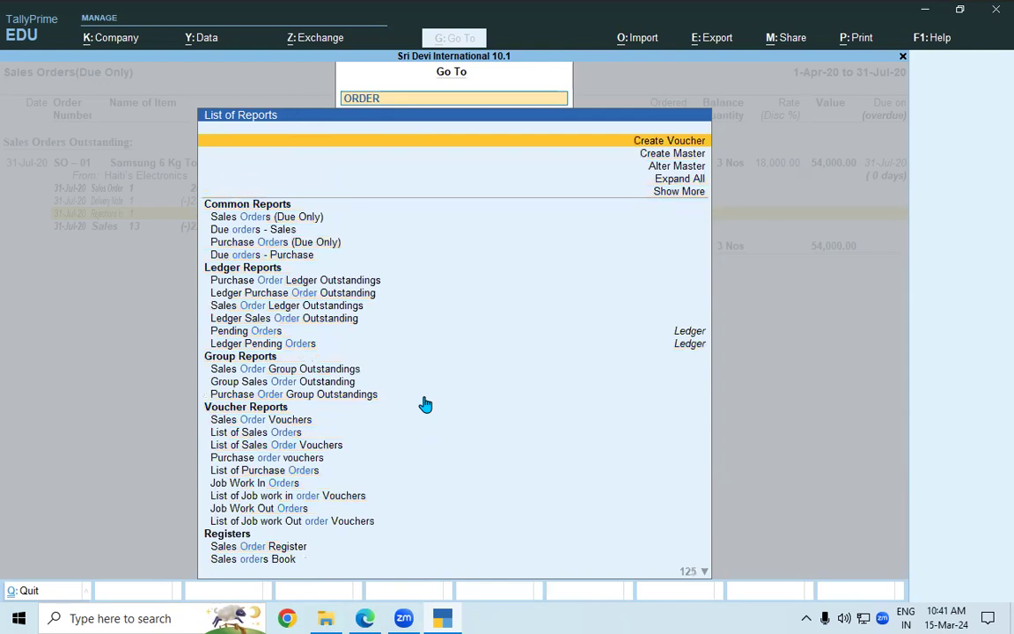
# Extend the Go To list with Show More and search it again for "ORDER".
pyautogui.press('Down')
pyautogui.press('Down')
pyautogui.press('Down')
pyautogui.press('Down')
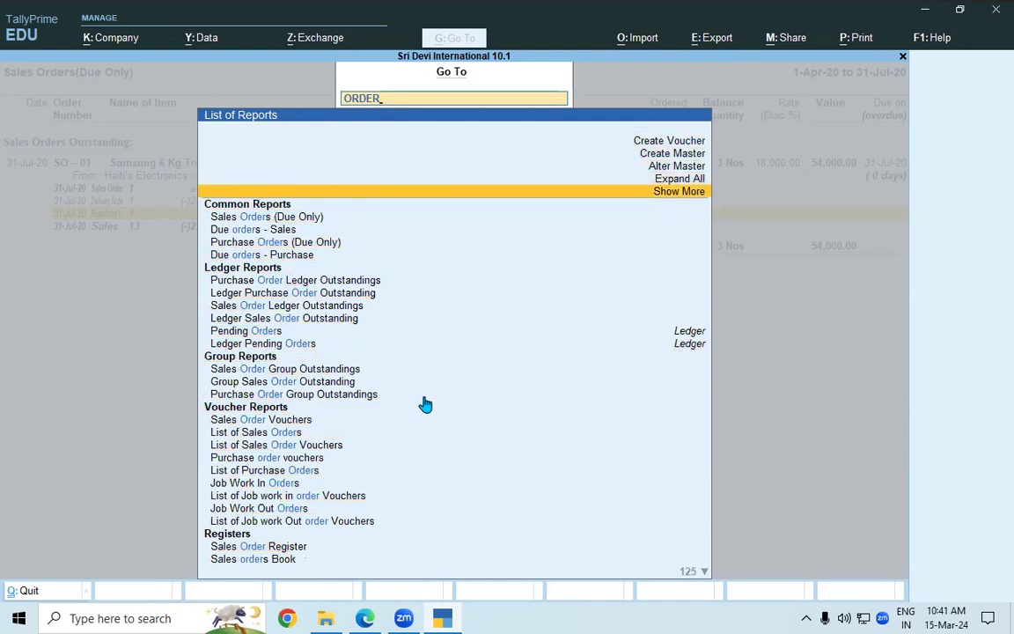
pyautogui.press('Return')
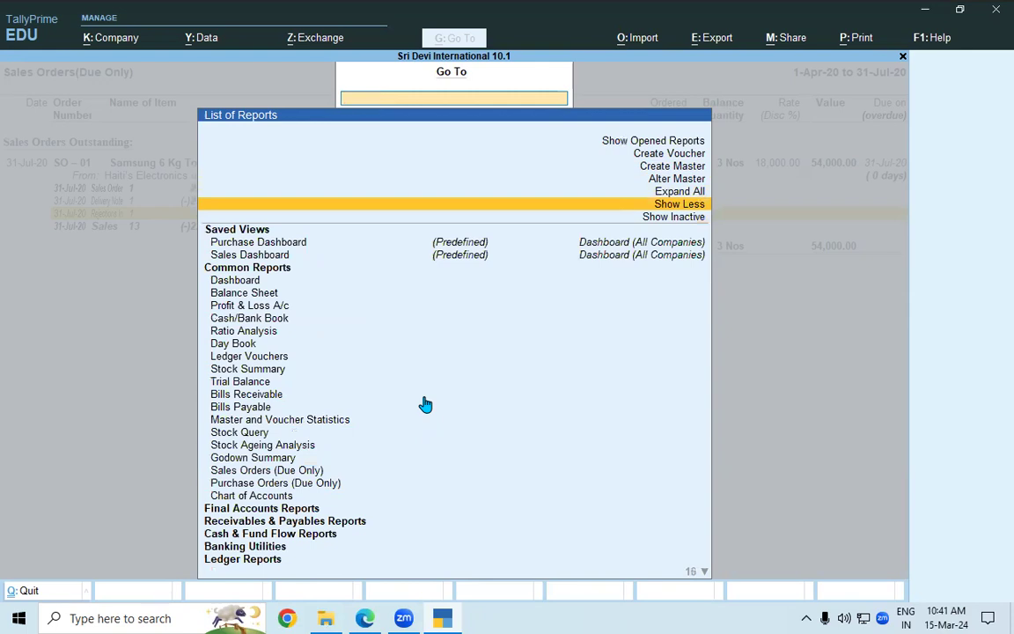
pyautogui.write('ORD')
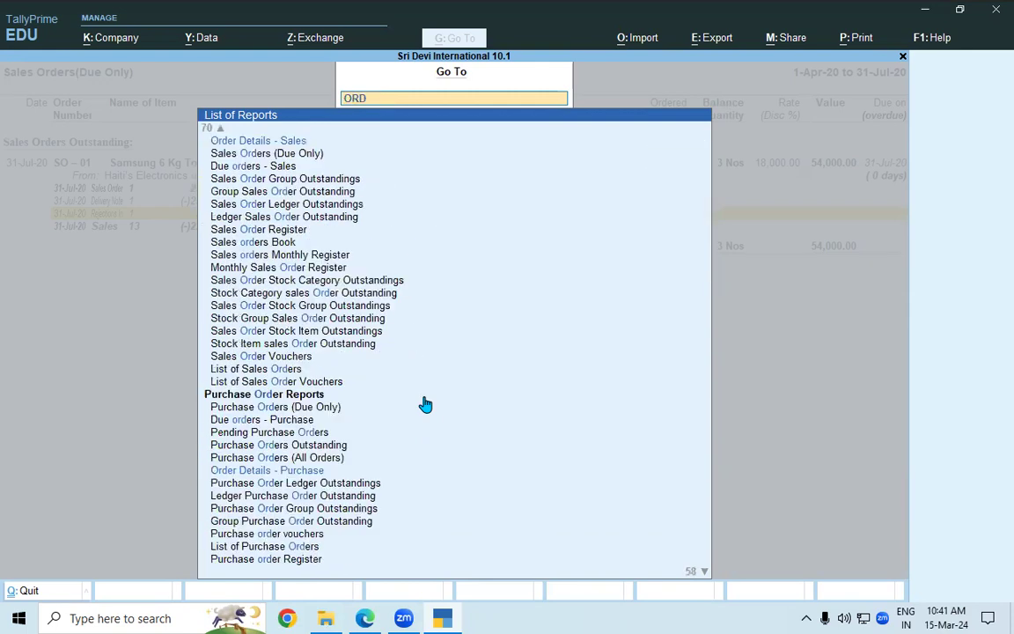
pyautogui.write('ERx')
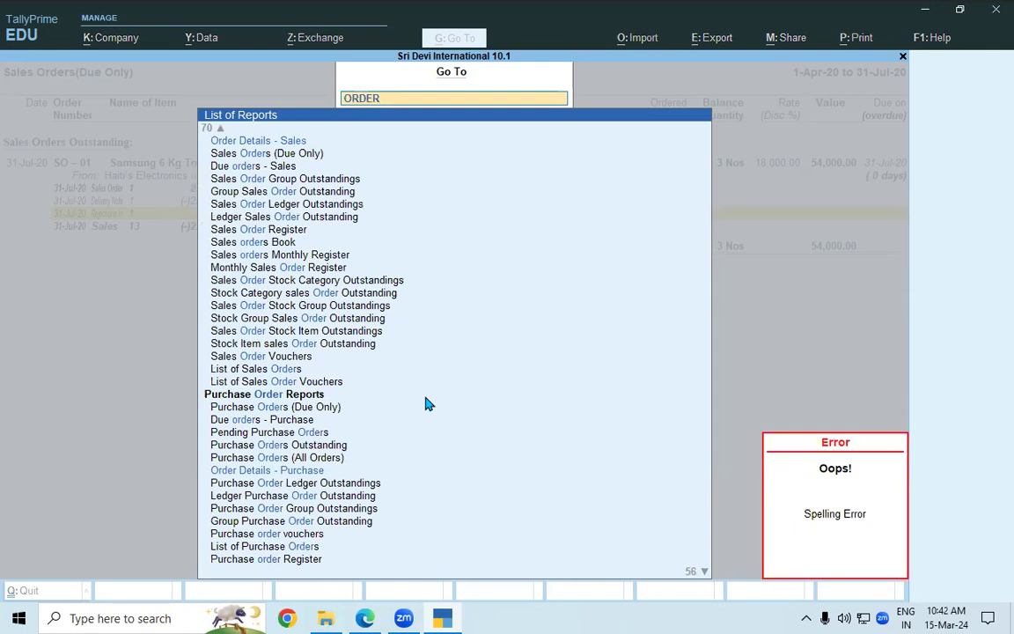
# Switch to the lesson notes and underline Sales Orders in the report title inside Figure 3.43.
pyautogui.hotkey('alt', 'Tab')
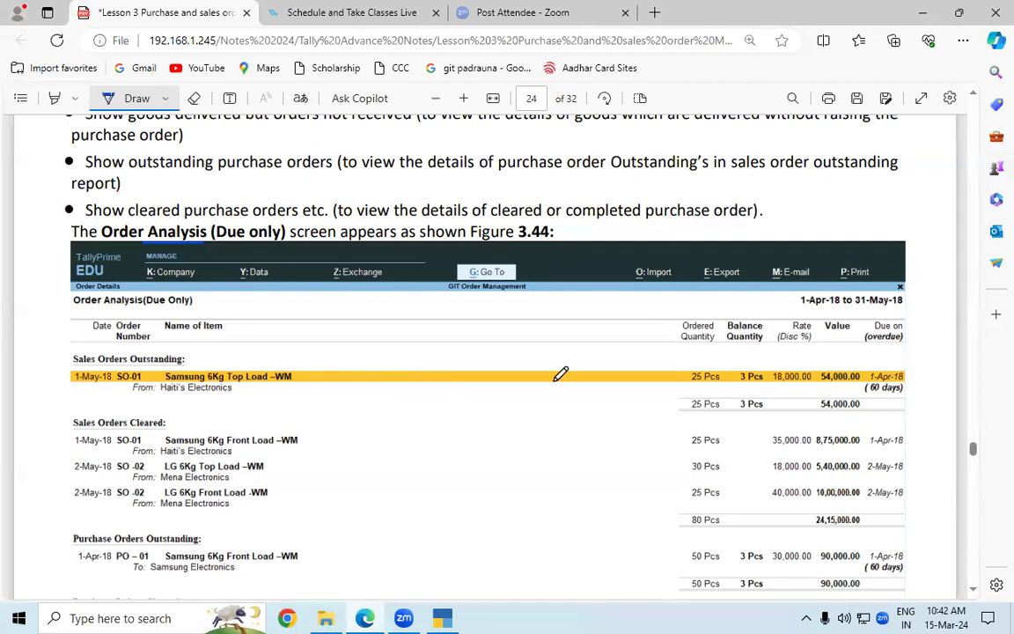
pyautogui.scroll(5, 973, 100)
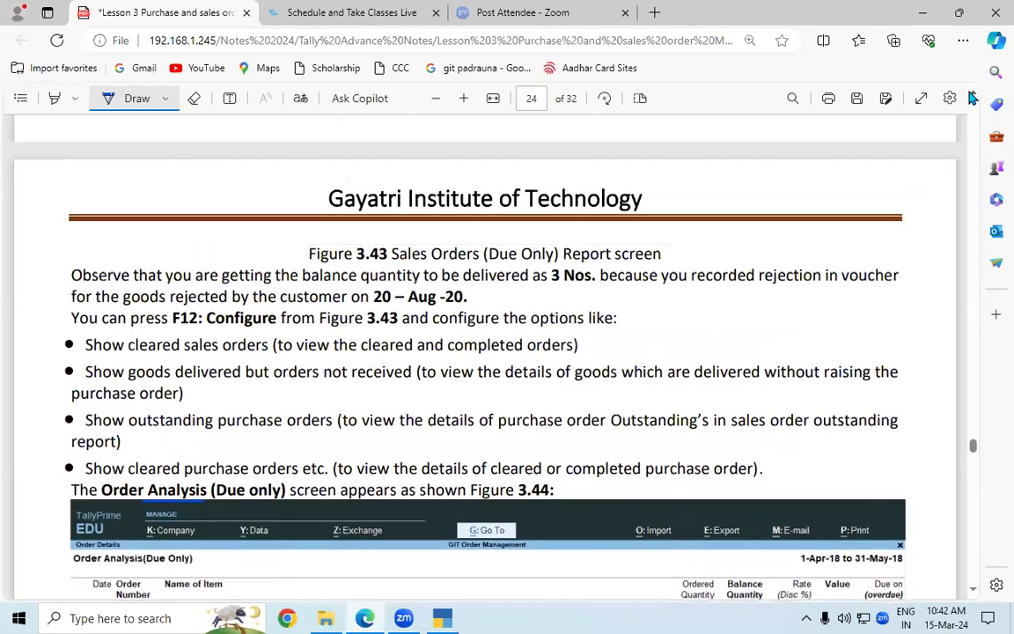
pyautogui.scroll(8, 972, 100)
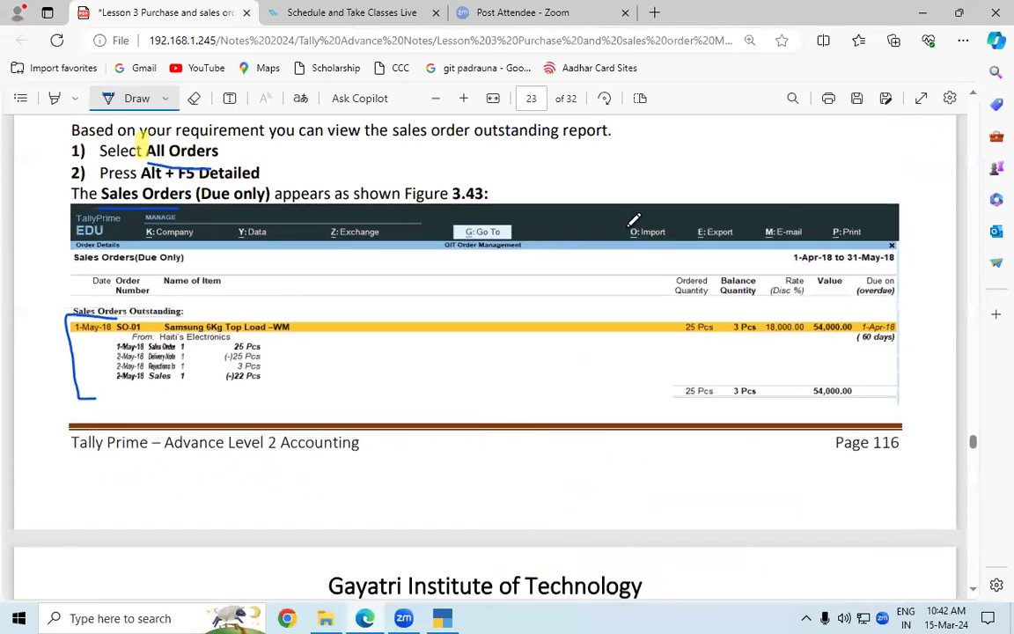
pyautogui.moveTo(70, 273); pyautogui.dragTo(118, 270)
# Underline 3 Nos. and F12: Configure in the text below the Figure 3.43 caption.
pyautogui.click(973, 590)
pyautogui.click(973, 592)
pyautogui.click(972, 592)
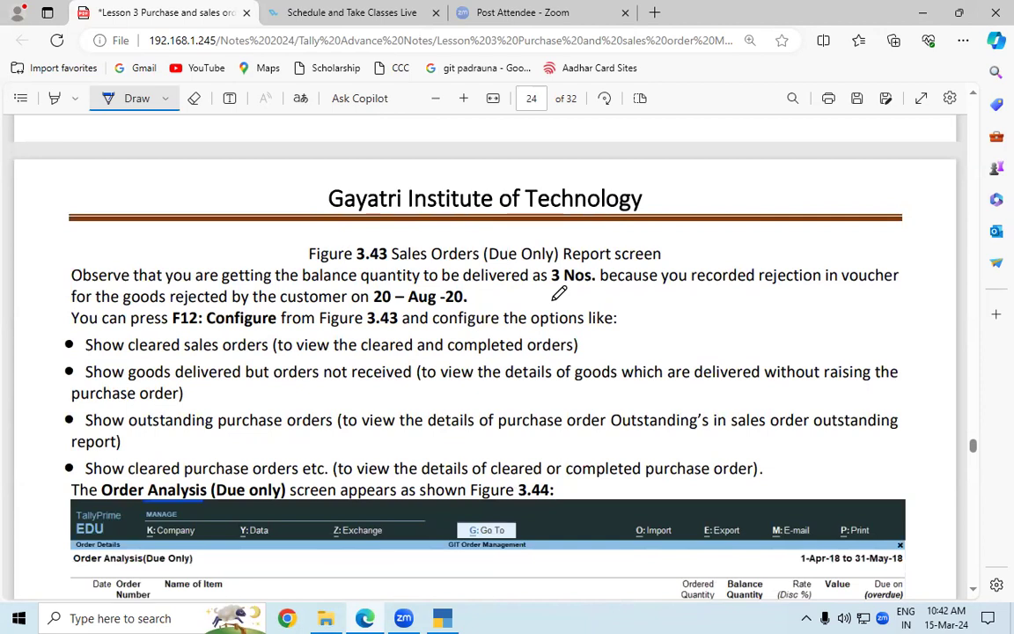
pyautogui.moveTo(554, 287); pyautogui.dragTo(576, 288)
pyautogui.moveTo(170, 327); pyautogui.dragTo(269, 328)
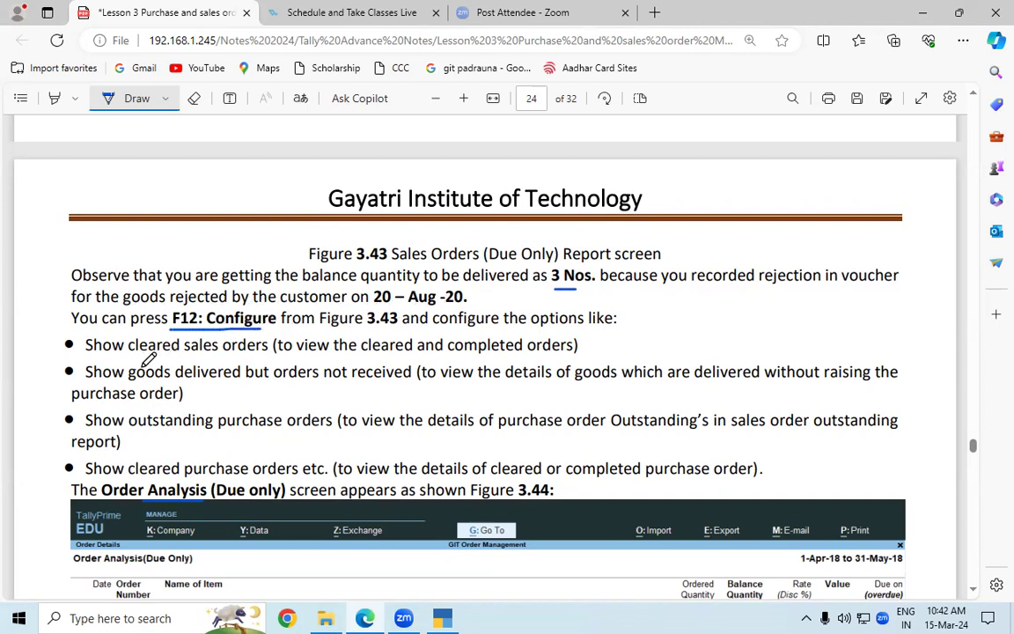
# Underline the key words of the four configuration options, from Show cleared sales orders to Show cleared purchase orders.
pyautogui.moveTo(85, 356); pyautogui.dragTo(269, 355)
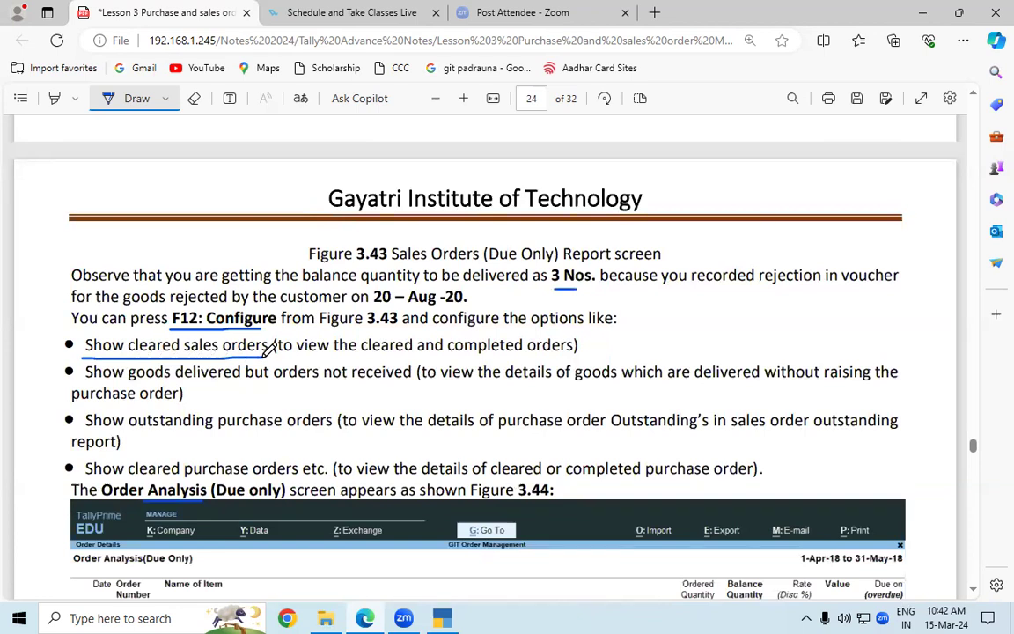
pyautogui.moveTo(113, 382); pyautogui.dragTo(238, 382)
pyautogui.moveTo(301, 387); pyautogui.dragTo(398, 379)
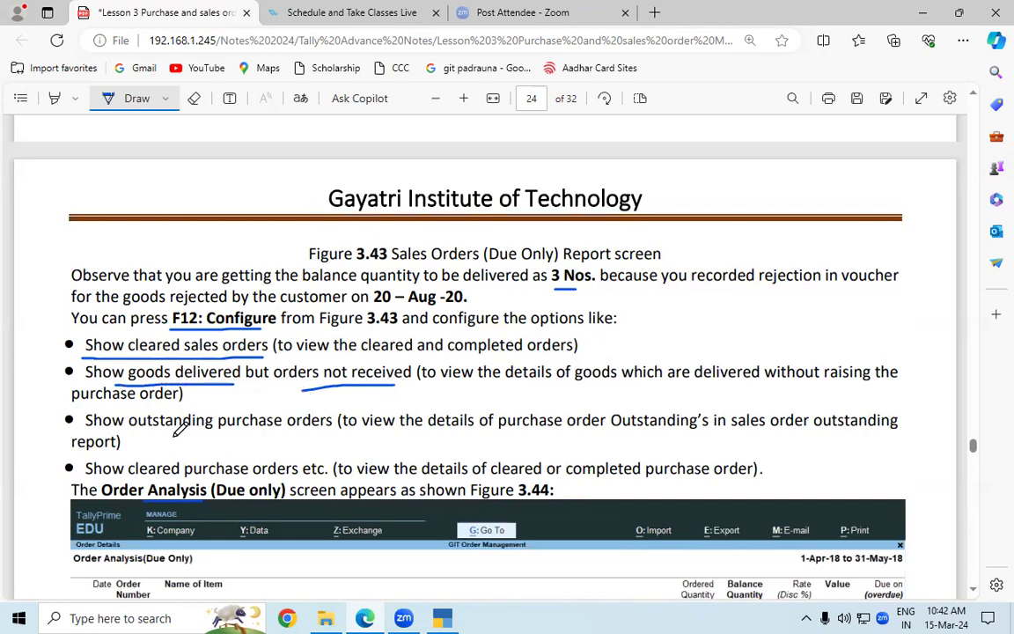
pyautogui.moveTo(130, 432); pyautogui.dragTo(333, 431)
pyautogui.moveTo(132, 481); pyautogui.dragTo(315, 481)
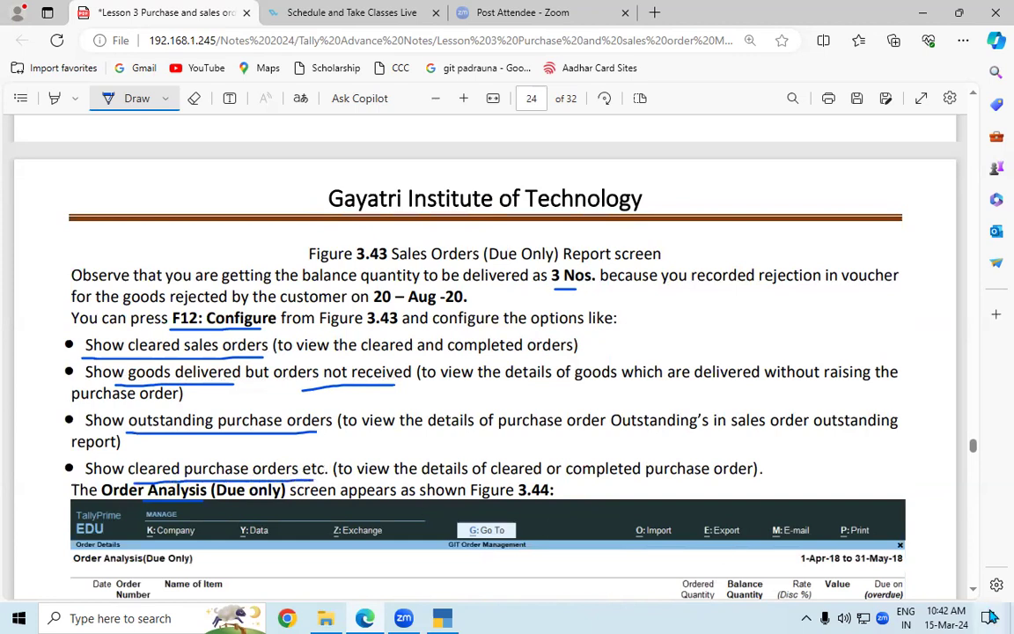
# Return to TallyPrime and clear the "ORDER" search from the Go To report list.
pyautogui.scroll(-3, 976, 595)
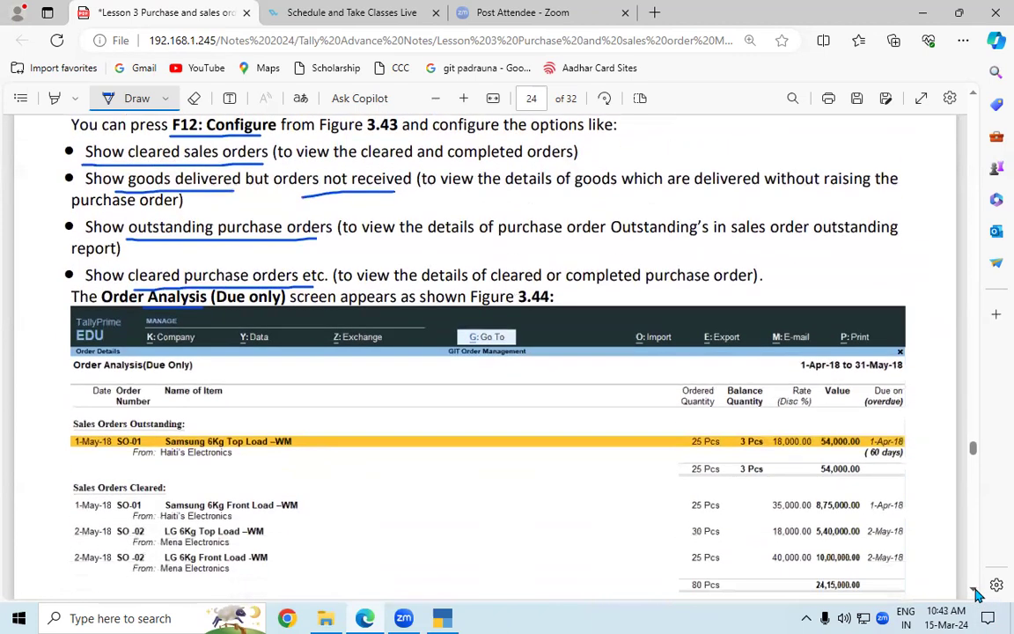
pyautogui.click(440, 618)
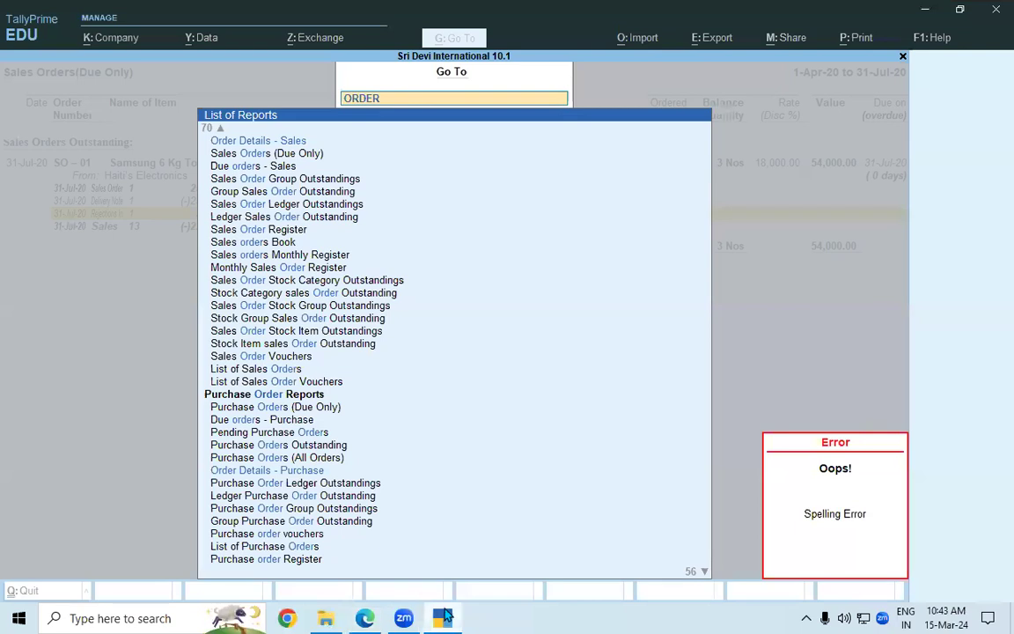
pyautogui.press('BackSpace')
pyautogui.press('BackSpace')
pyautogui.press('BackSpace')
pyautogui.press('BackSpace')
pyautogui.press('BackSpace')
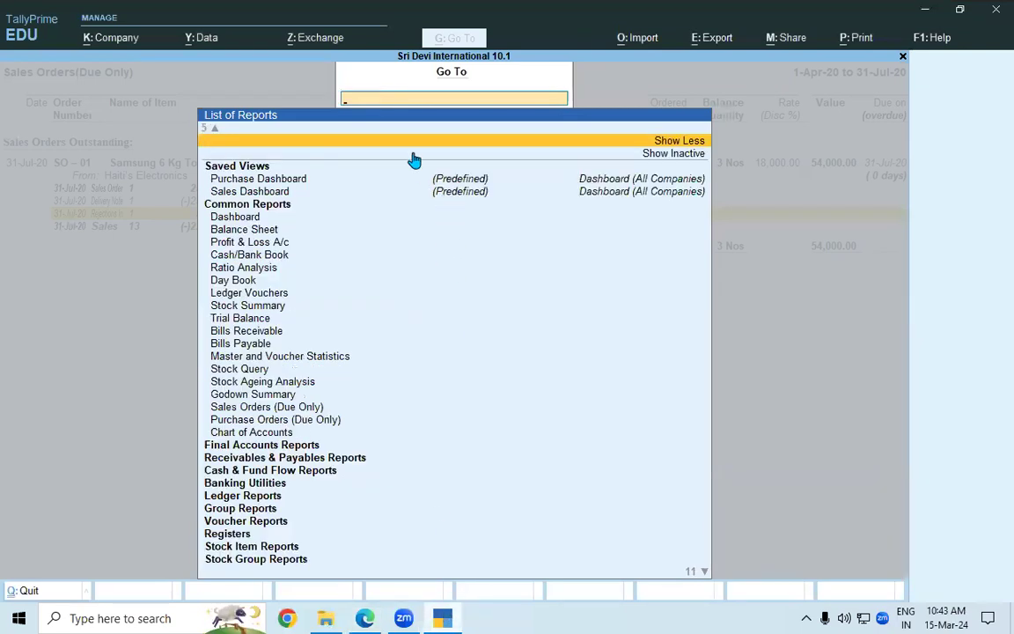
# In the lesson notes, underline Only in the Sales Orders (Due Only) title of Figure 3.43, and return to TallyPrime.
pyautogui.click(442, 618)
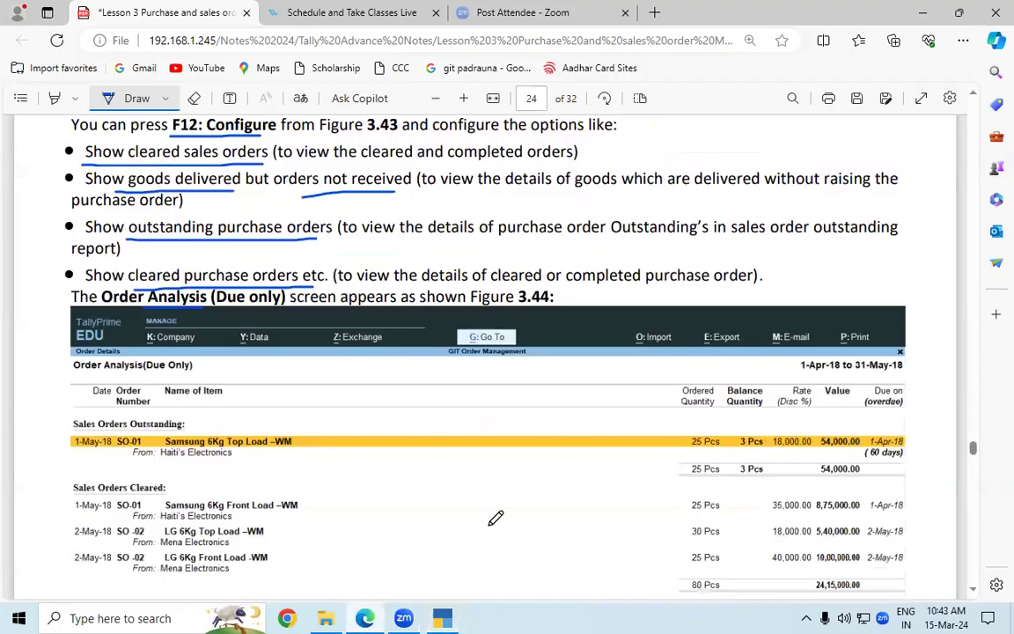
pyautogui.scroll(5, 975, 104)
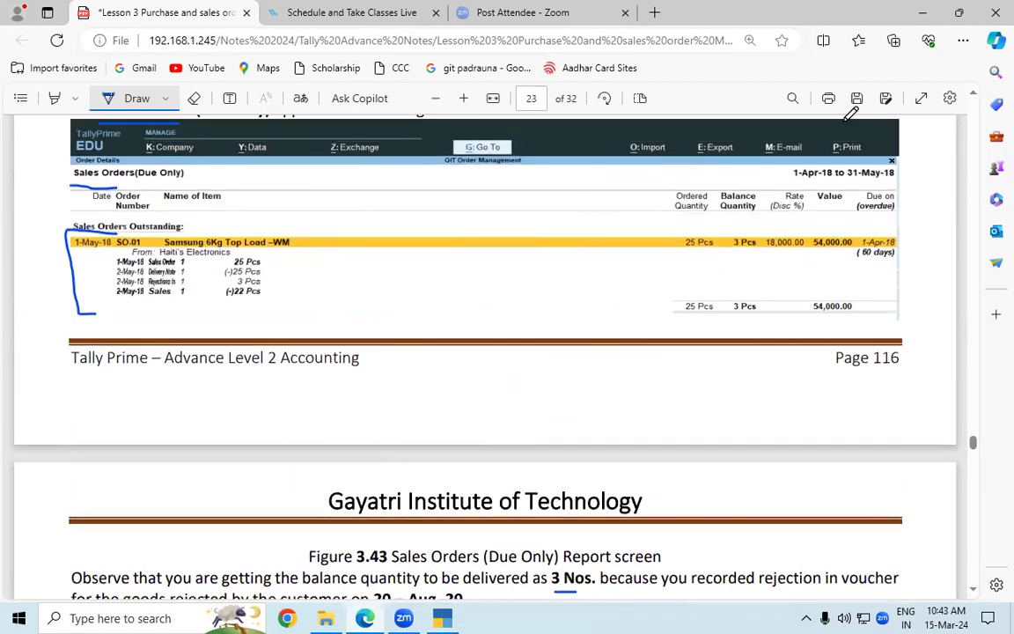
pyautogui.moveTo(185, 183); pyautogui.dragTo(152, 182)
pyautogui.hotkey('alt', 'Tab')
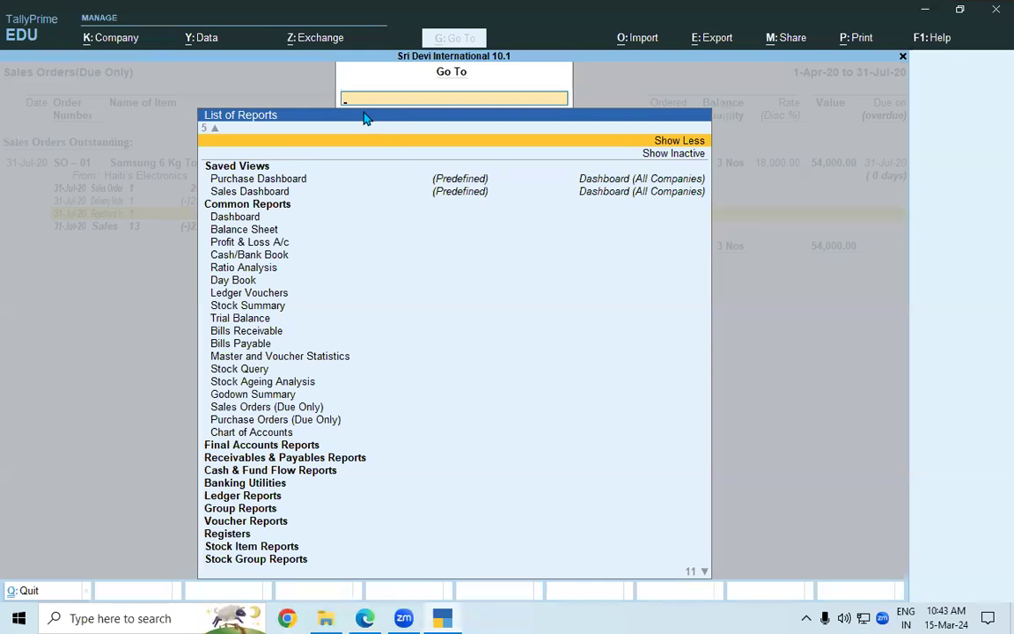
# Search the Go To report list for "SALES" and open the Sales Orders (Due Only) report from the Sales Order Reports group.
pyautogui.write('SALES')
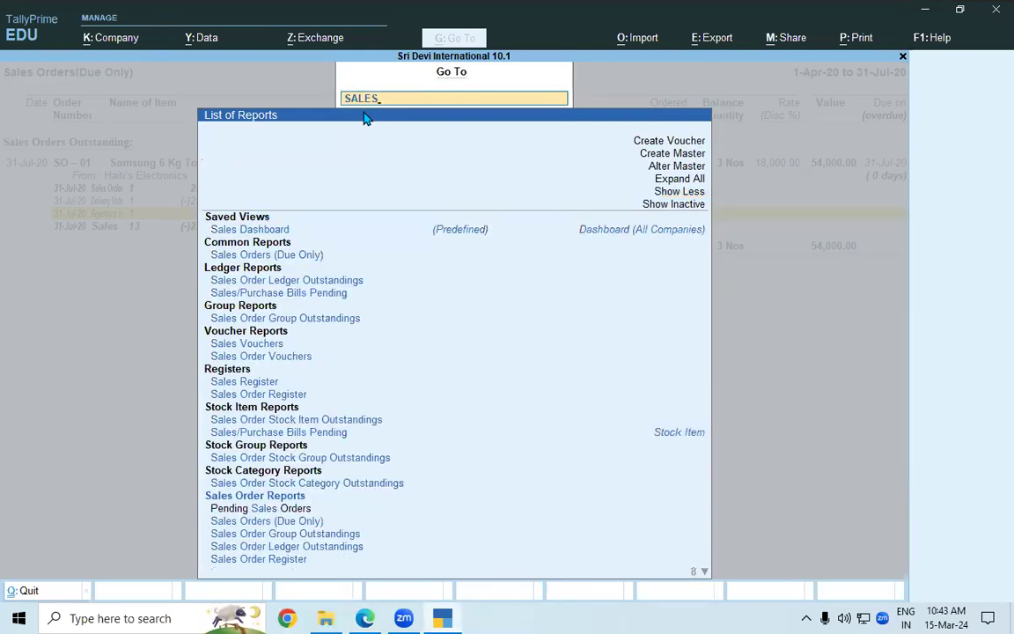
pyautogui.press('Down')
pyautogui.press('Down')
pyautogui.press('Down')
pyautogui.press('Down')
pyautogui.press('Down')
pyautogui.press('Down')
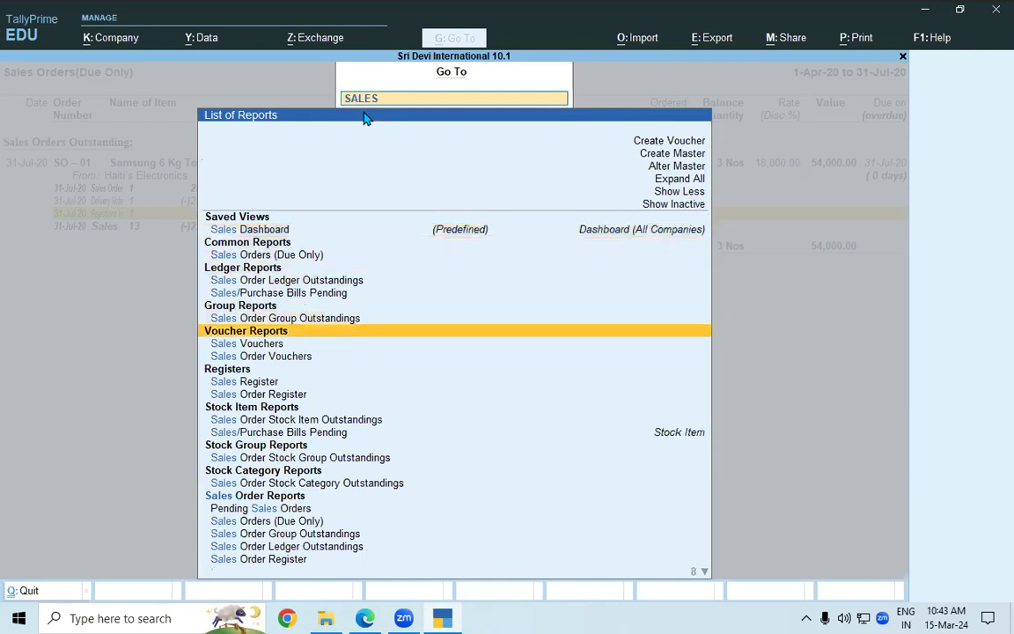
pyautogui.press('Down')
pyautogui.press('Down')
pyautogui.press('Down')
pyautogui.press('Down')
pyautogui.press('Down')
pyautogui.press('Down')
pyautogui.press('Down')
pyautogui.press('Down')
pyautogui.press('Down')
pyautogui.press('Down')
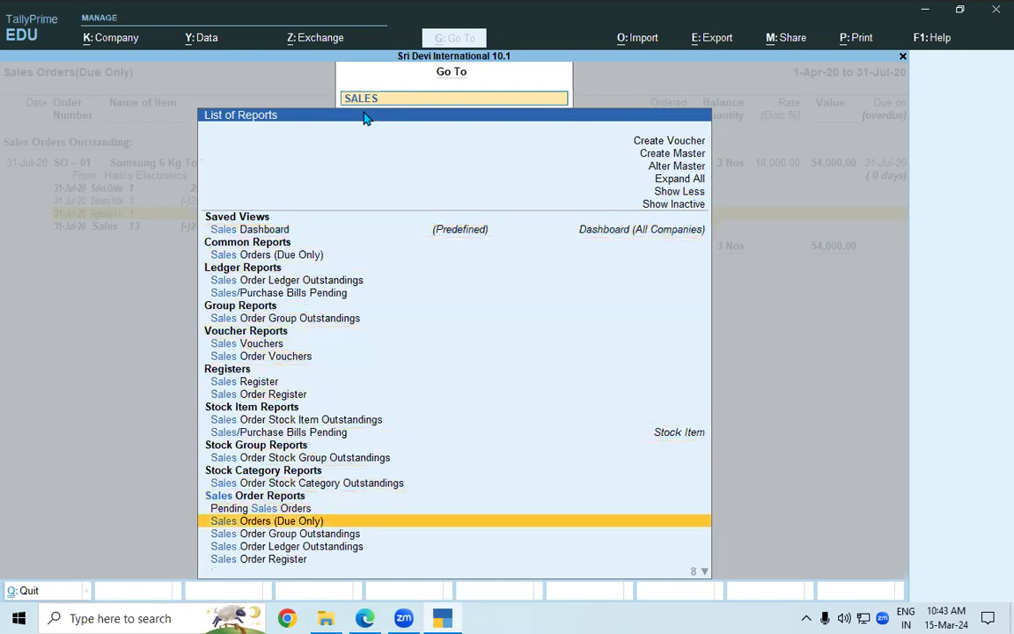
pyautogui.press('Up')
pyautogui.press('Return')
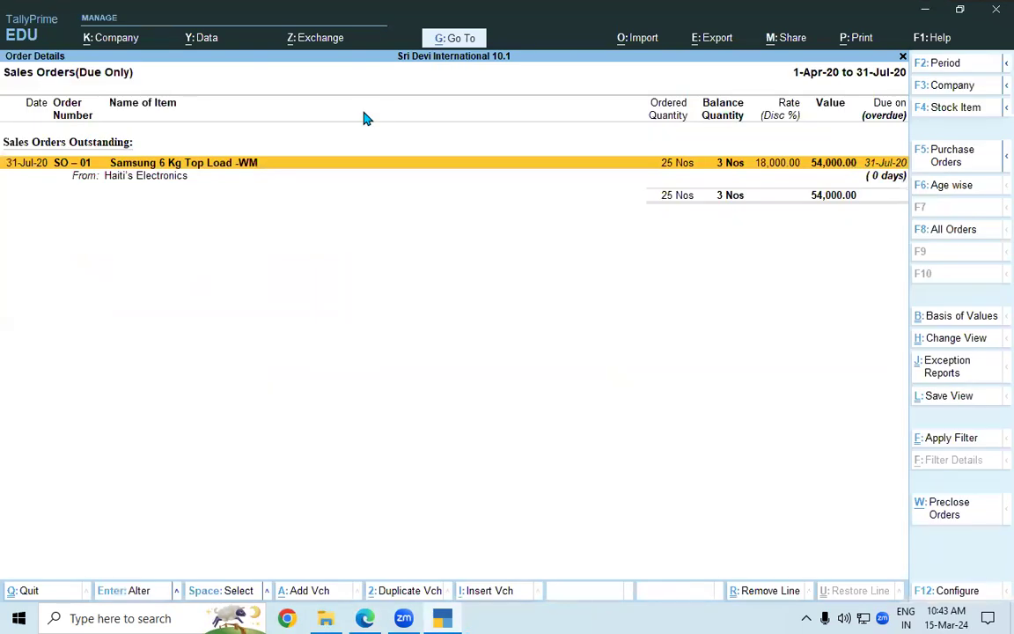
# Open the report's configuration and set Show Cleared Sales Orders to Yes, keeping goods delivered but orders not received shown.
pyautogui.press('F12')
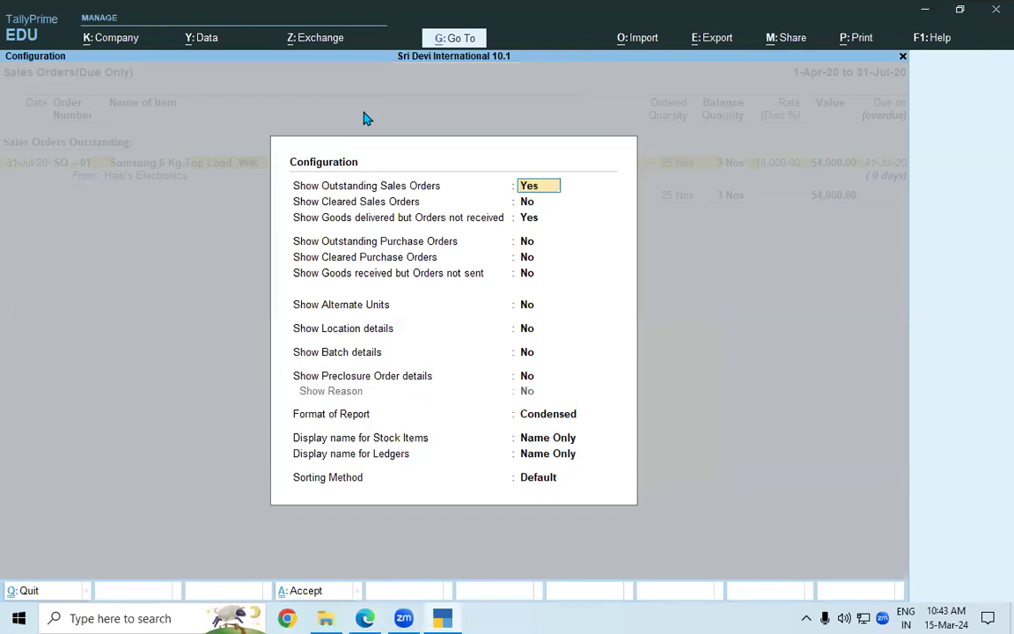
pyautogui.press('Return')
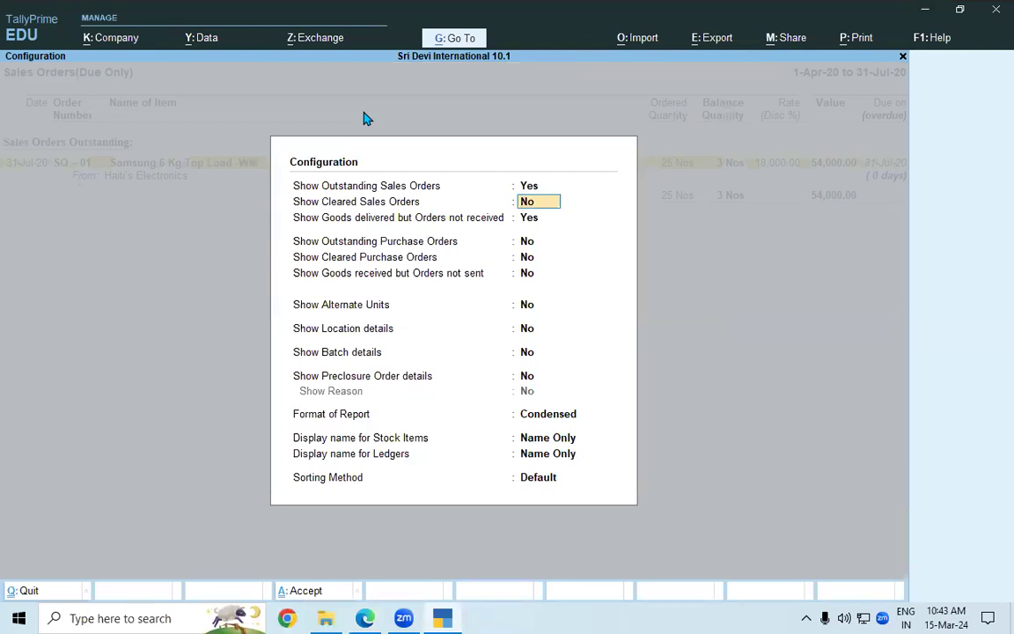
pyautogui.write('Y')
pyautogui.press('Return')
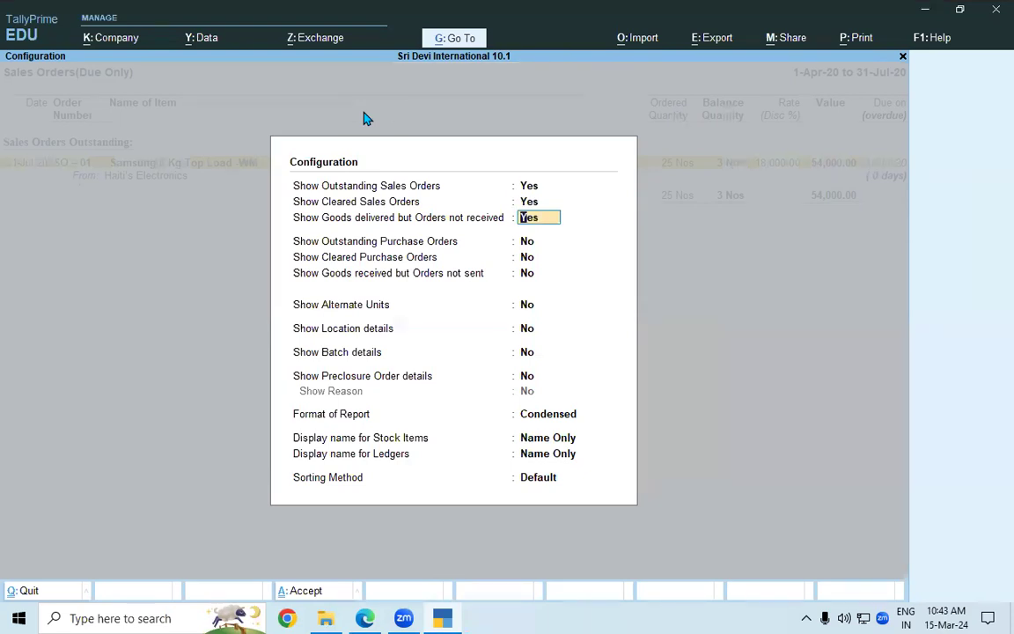
pyautogui.press('Return')
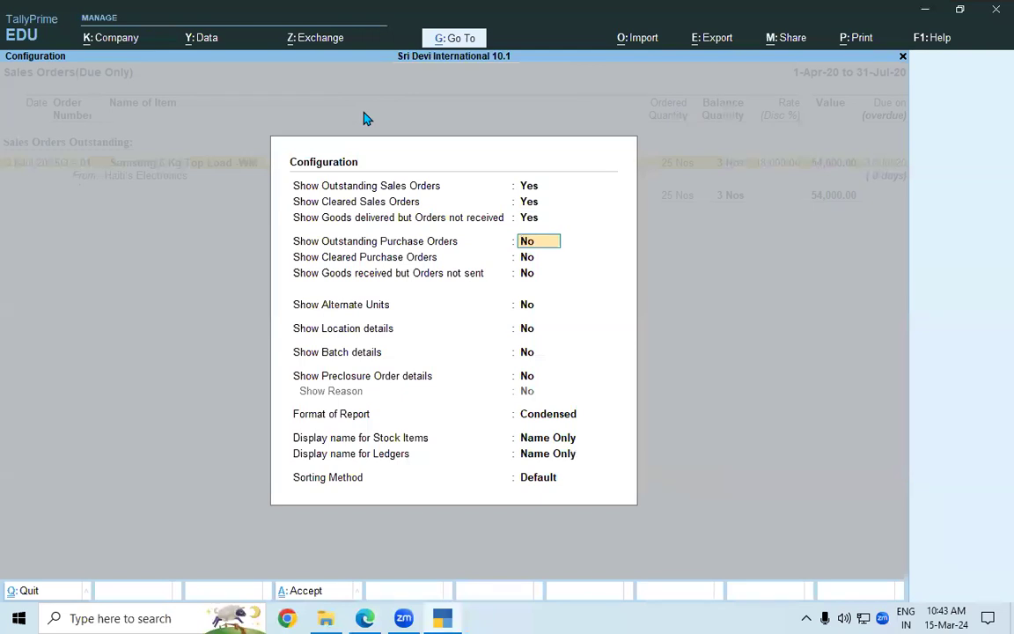
# Set Show Outstanding Purchase Orders, Show Cleared Purchase Orders and Show Goods received but Orders not sent to Yes, and accept the configuration.
pyautogui.write('Y')
pyautogui.press('Return')
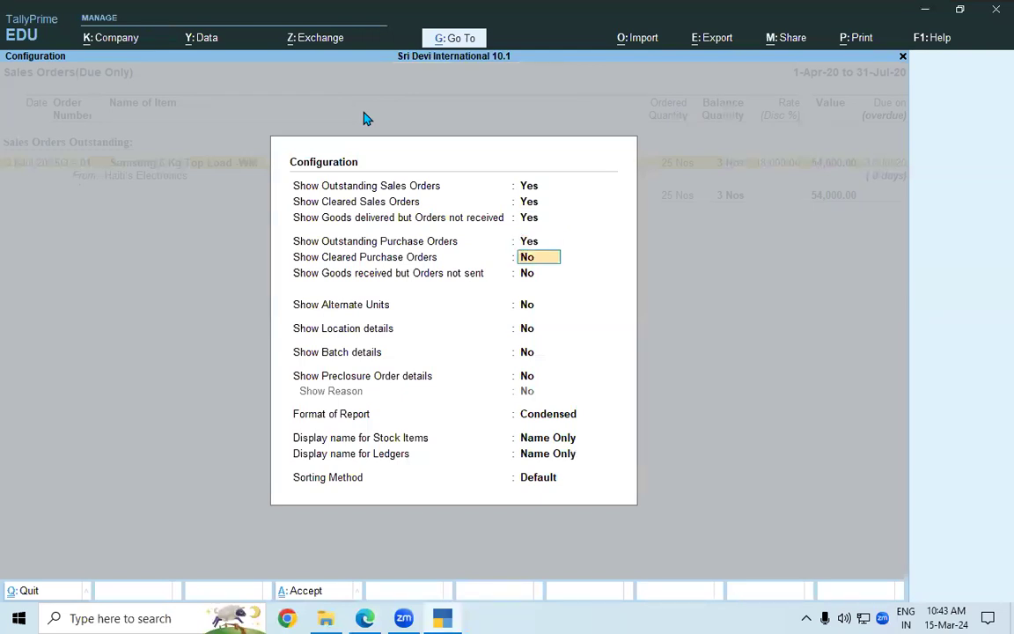
pyautogui.write('Y')
pyautogui.press('Return')
pyautogui.write('Y')
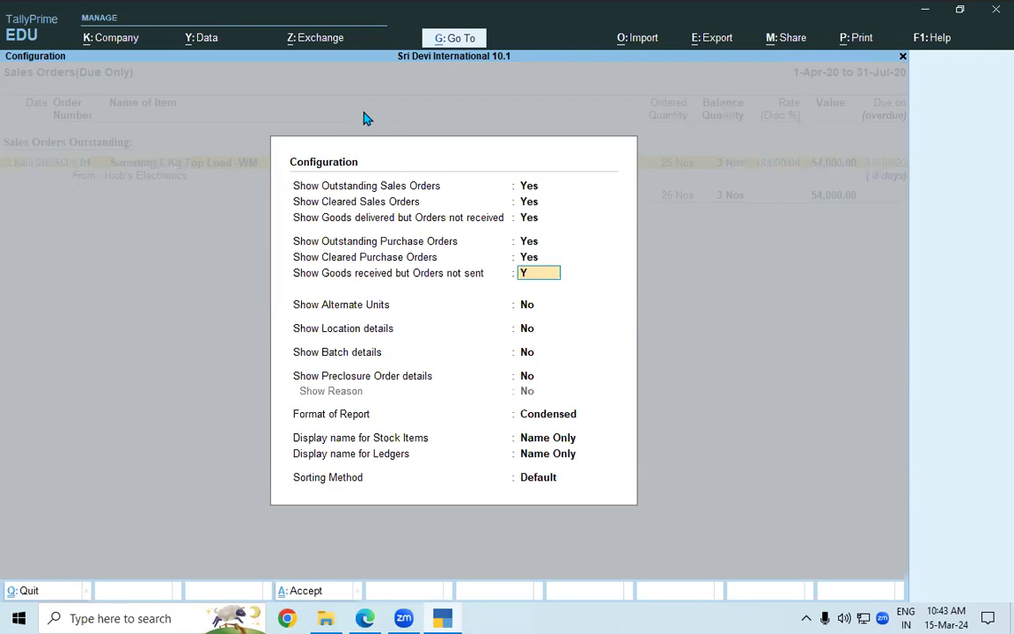
pyautogui.press('Return')
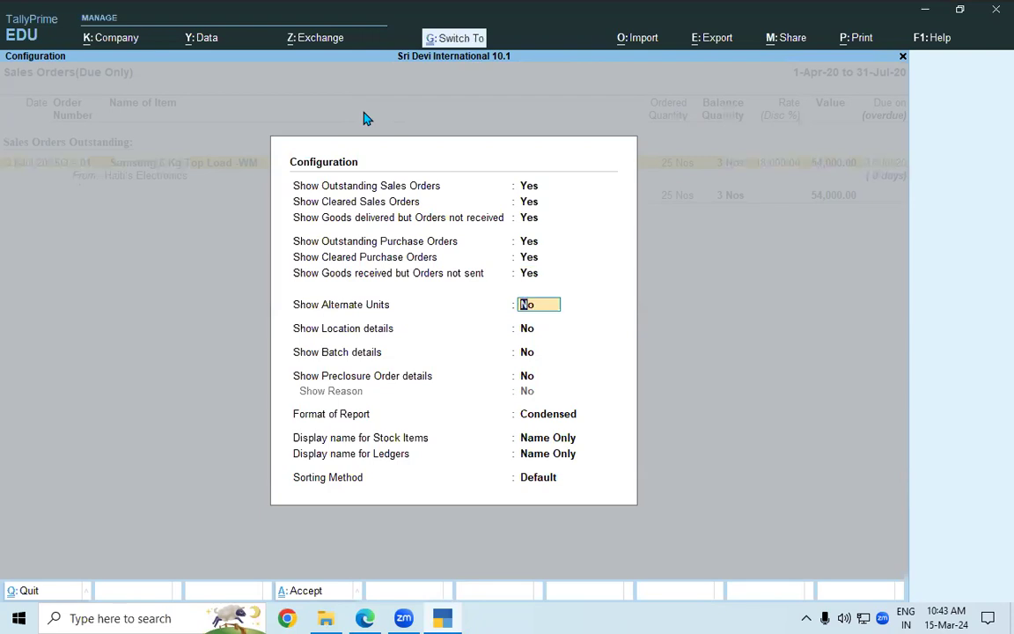
pyautogui.hotkey('ctrl', 'a')
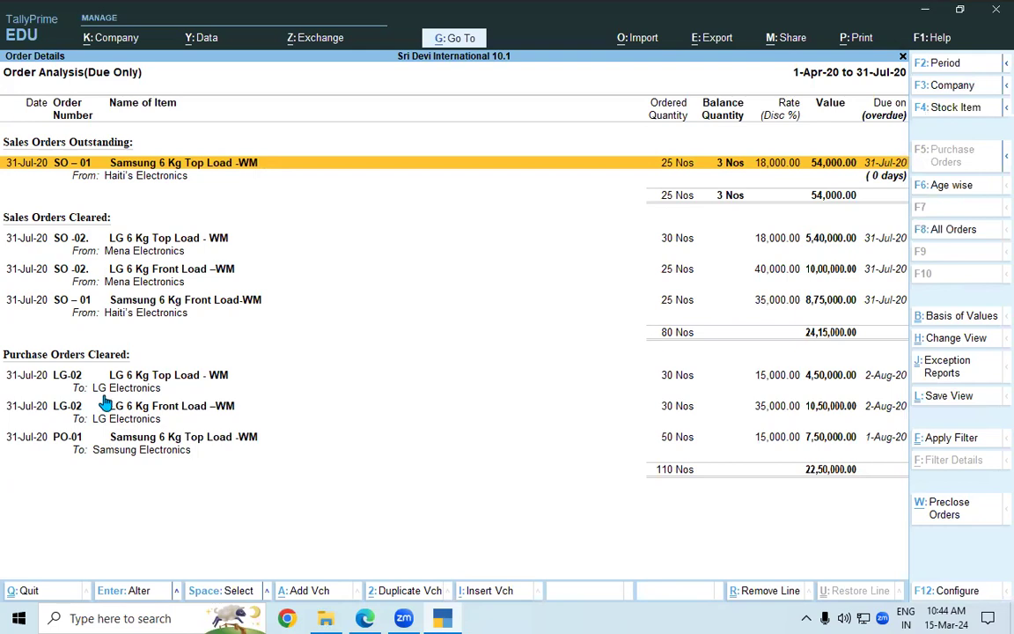
# In the lesson notes, go to section 3.4.2 and underline its Purchase Order Outstanding heading.
pyautogui.click(360, 618)
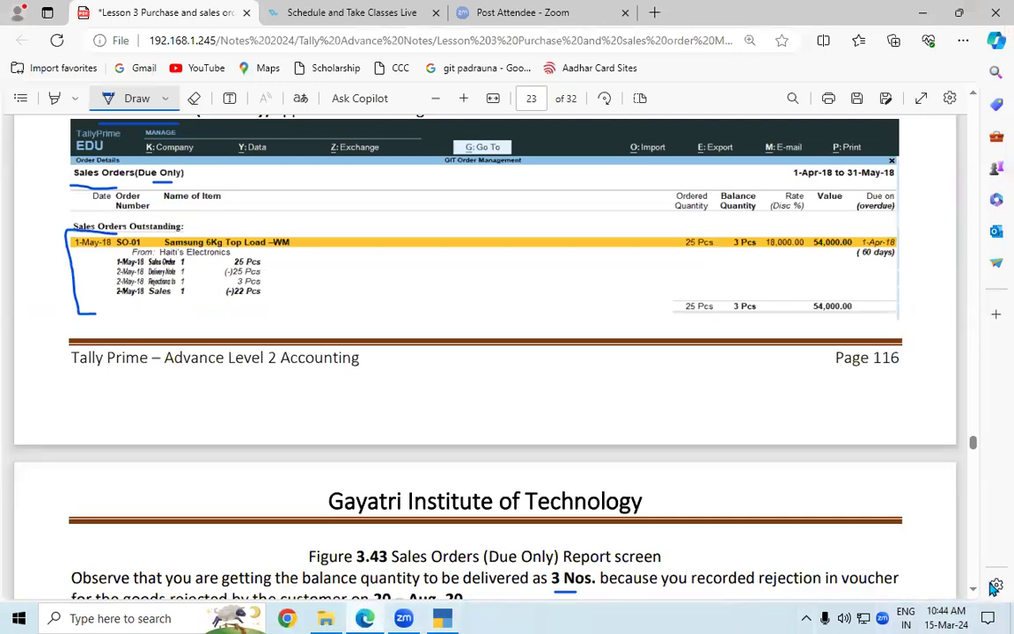
pyautogui.scroll(-2, 977, 592)
pyautogui.scroll(-8, 975, 591)
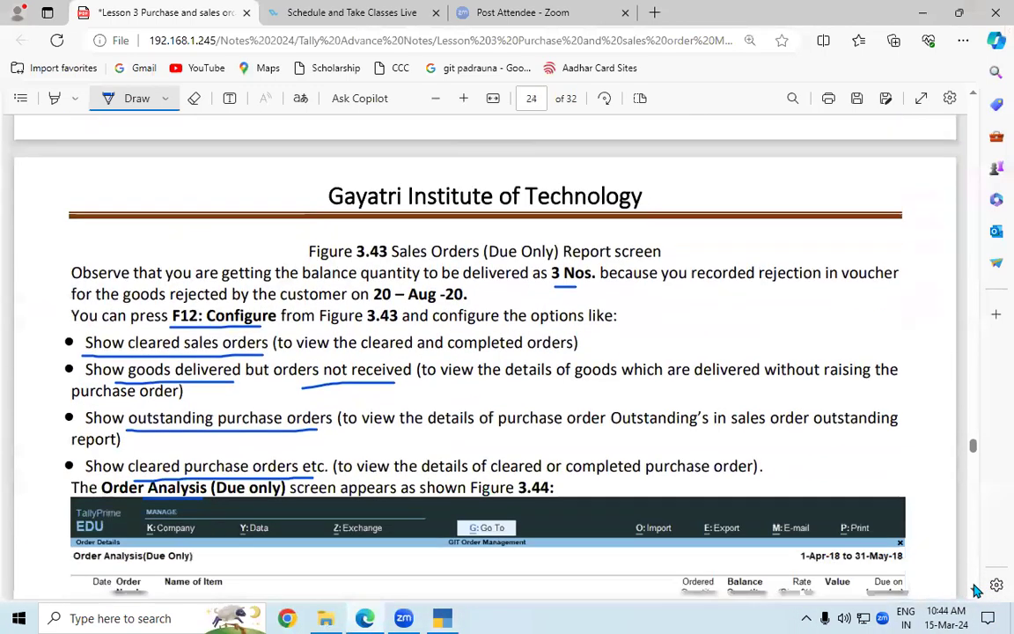
pyautogui.scroll(-2, 975, 590)
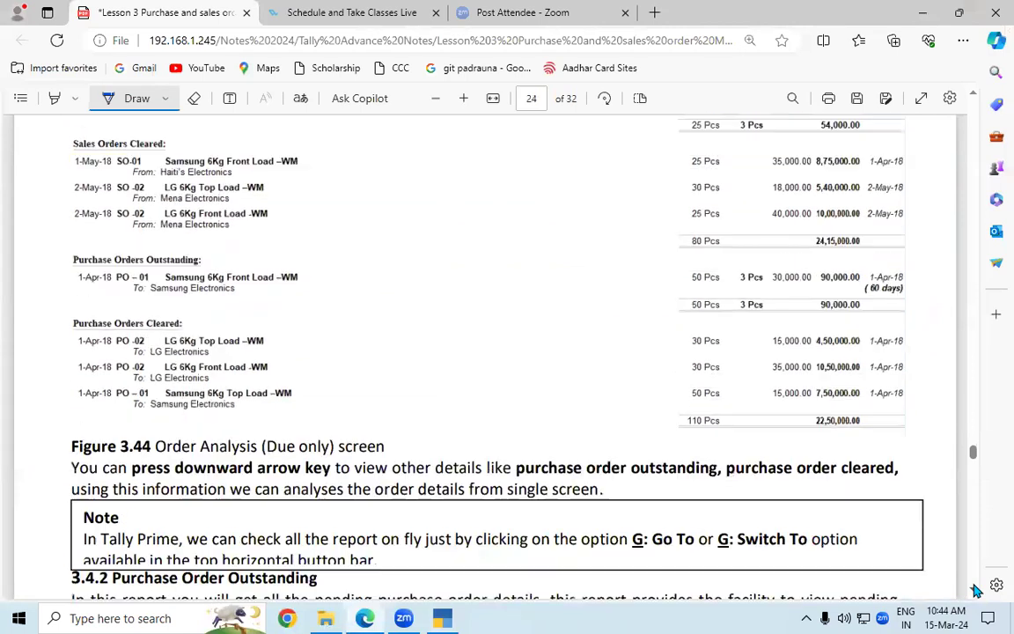
pyautogui.scroll(-3, 975, 590)
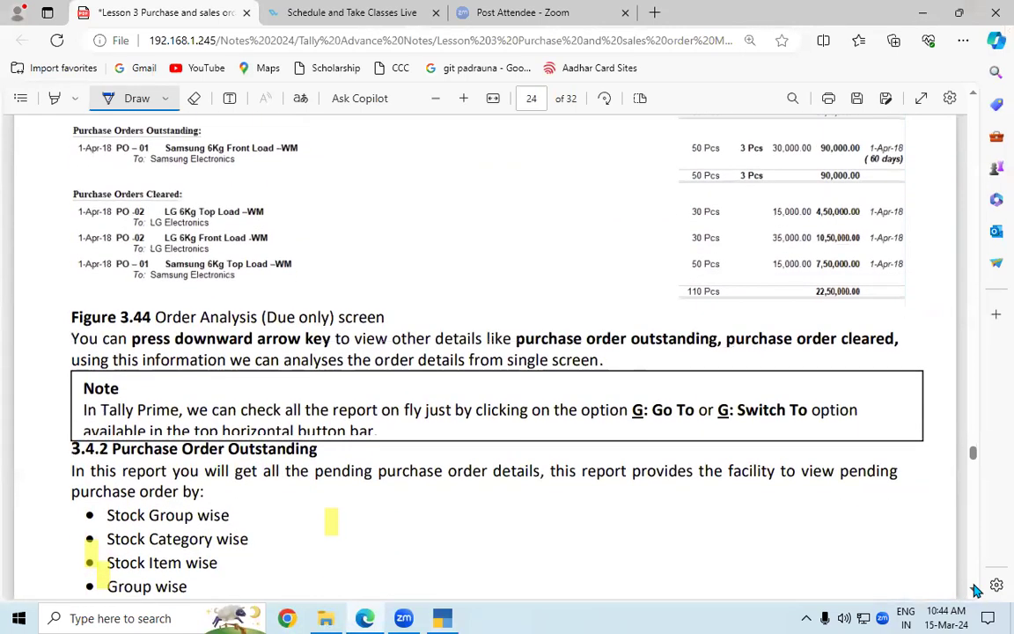
pyautogui.scroll(-2, 975, 591)
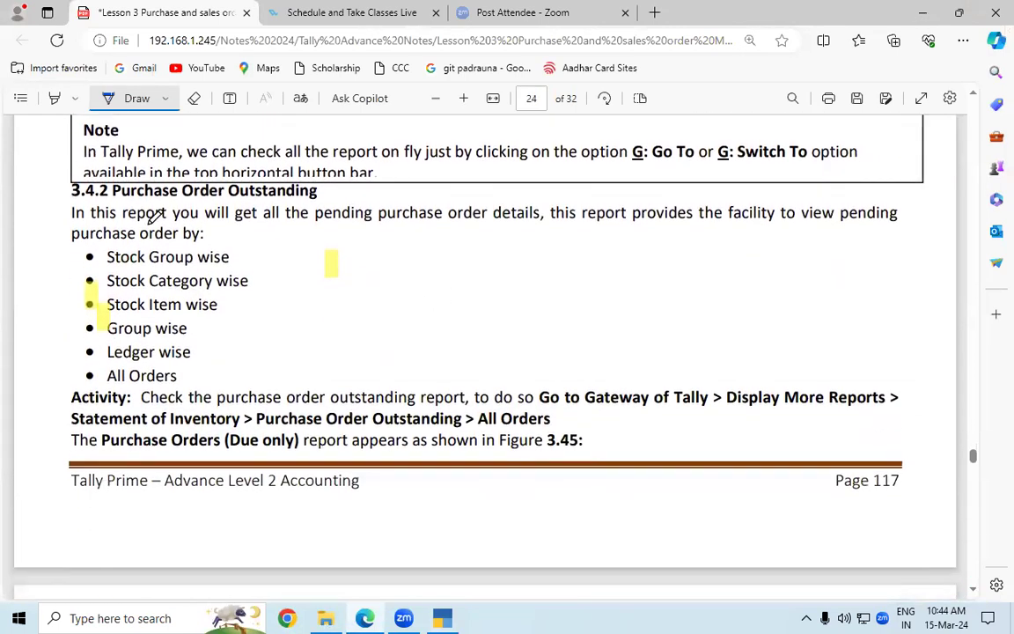
pyautogui.moveTo(125, 203); pyautogui.dragTo(234, 211)
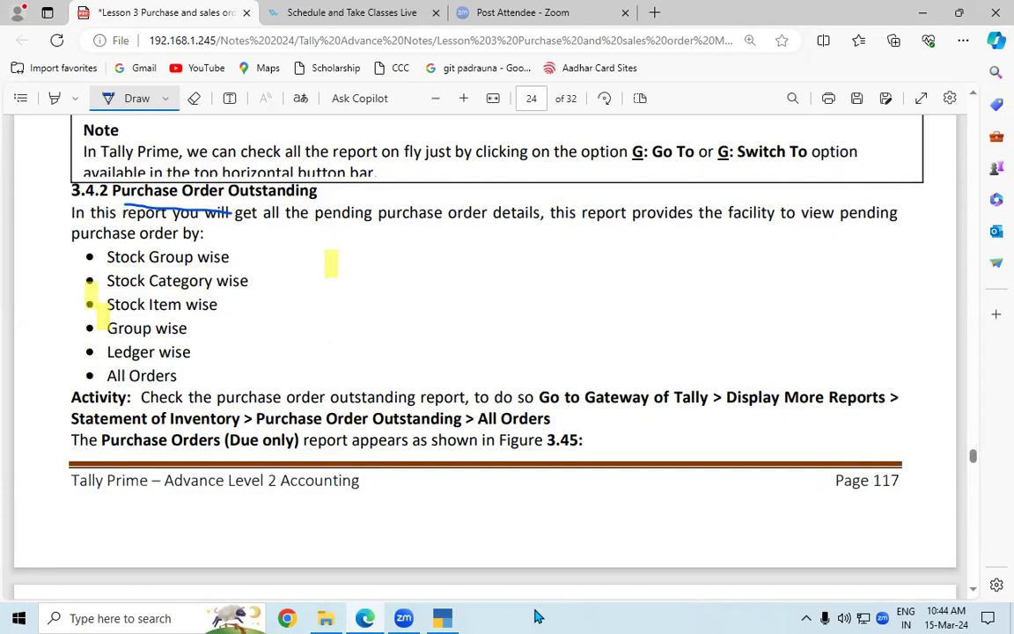
# Return to TallyPrime, leave the sales order reports and open Purchase Order Outstandings under Statements of Inventory.
pyautogui.click(442, 618)
pyautogui.press('Escape')
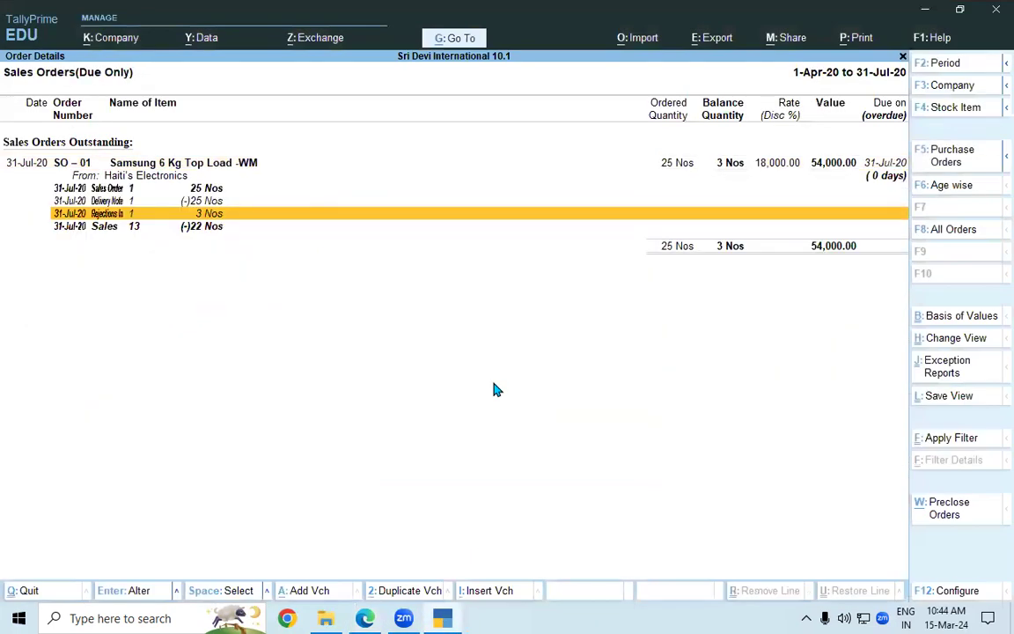
pyautogui.press('Escape')
pyautogui.press('Escape')
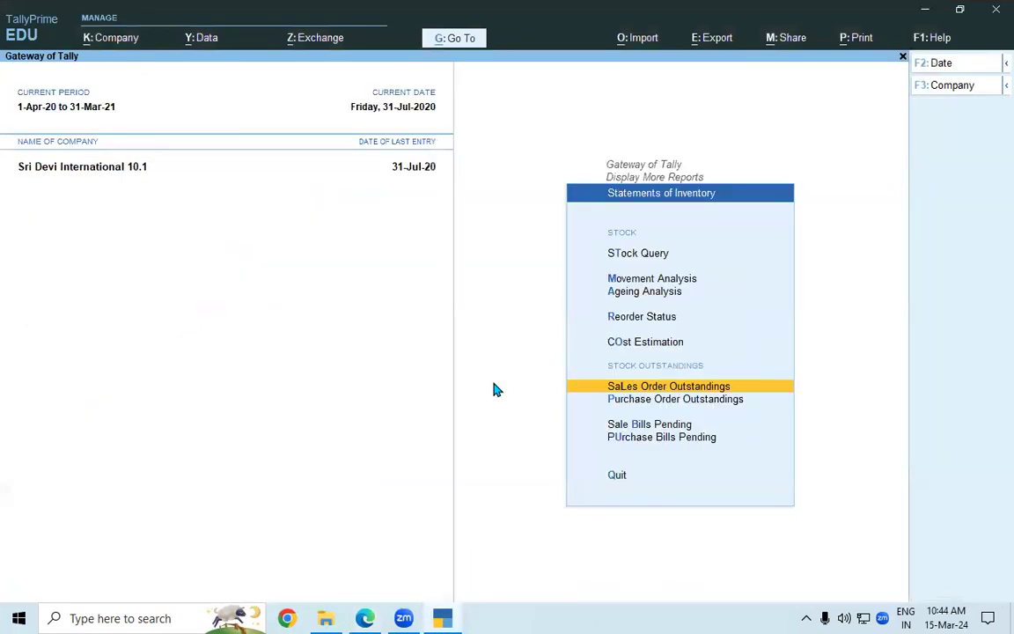
pyautogui.press('Down')
pyautogui.press('Return')
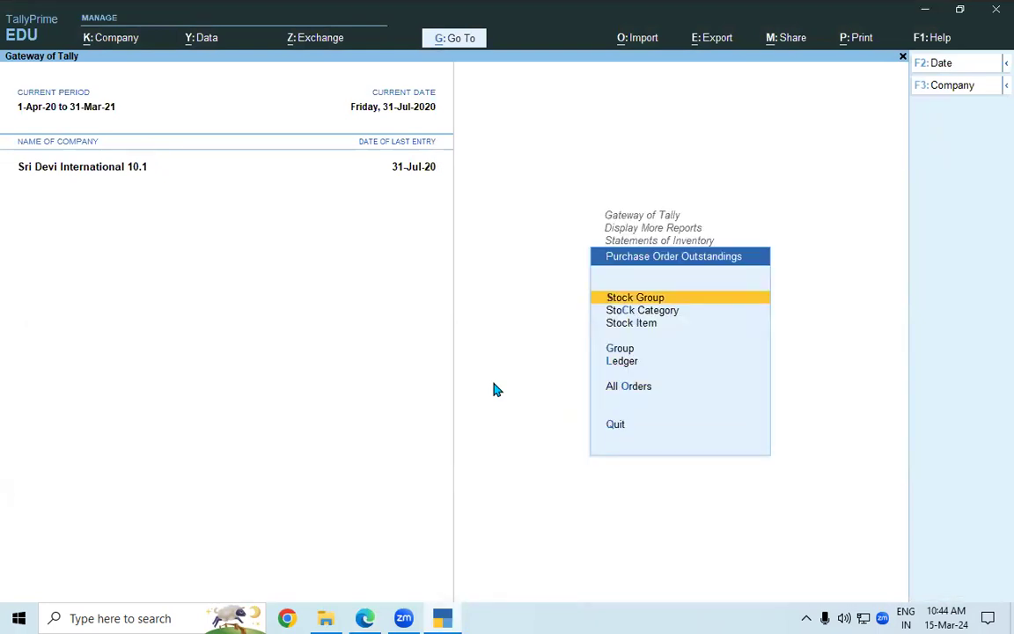
# Look through the stock group and stock category selections of Purchase Order Outstandings, leaving each of them again.
pyautogui.press('Return')
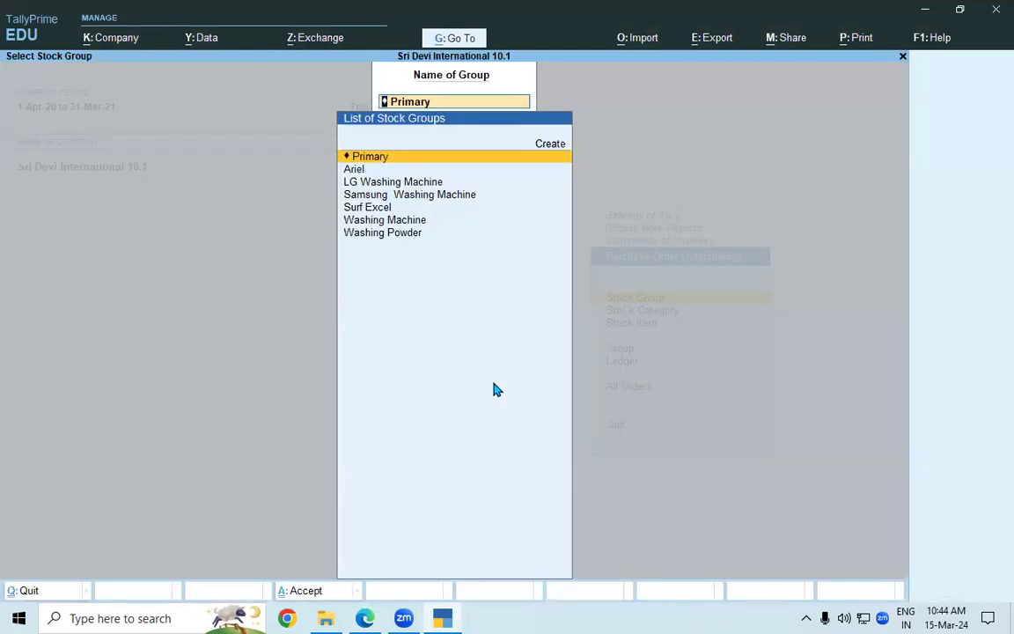
pyautogui.press('Down')
pyautogui.press('Down')
pyautogui.press('Return')
pyautogui.press('Escape')
pyautogui.press('Down')
pyautogui.press('BackSpace')
pyautogui.press('Escape')
pyautogui.press('Down')
pyautogui.press('Return')
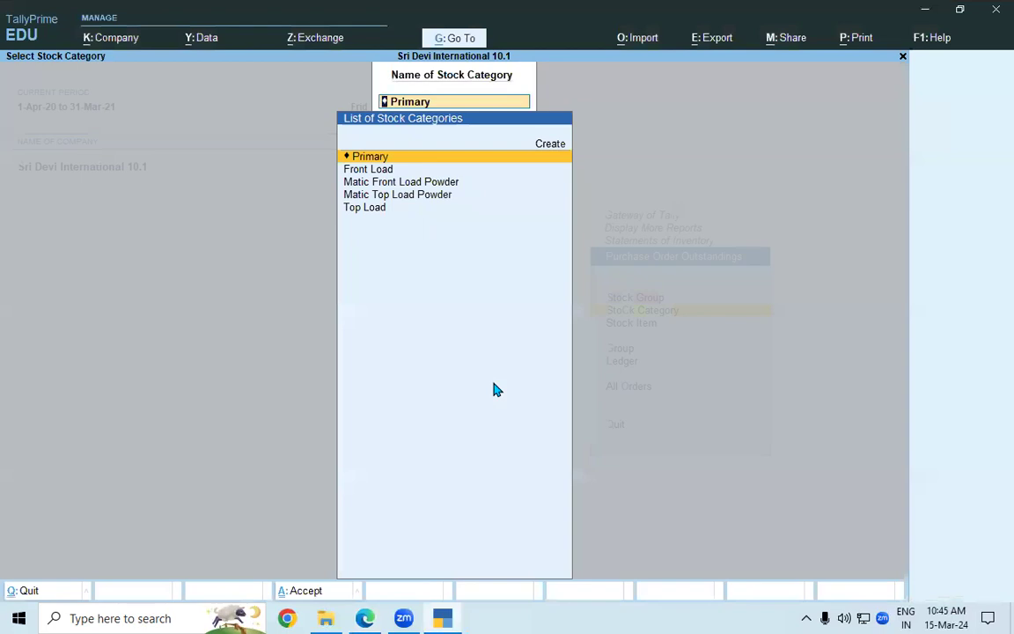
pyautogui.press('Escape')
# Open the All Orders report under Purchase Order Outstandings.
pyautogui.press('Down')
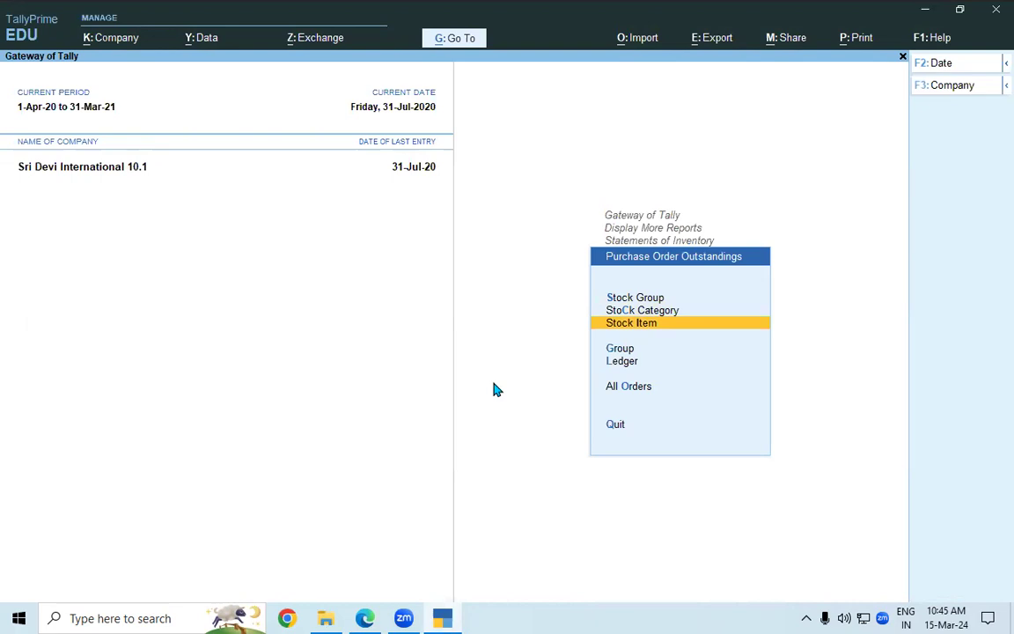
pyautogui.press('Down')
pyautogui.press('Down')
pyautogui.press('Down')
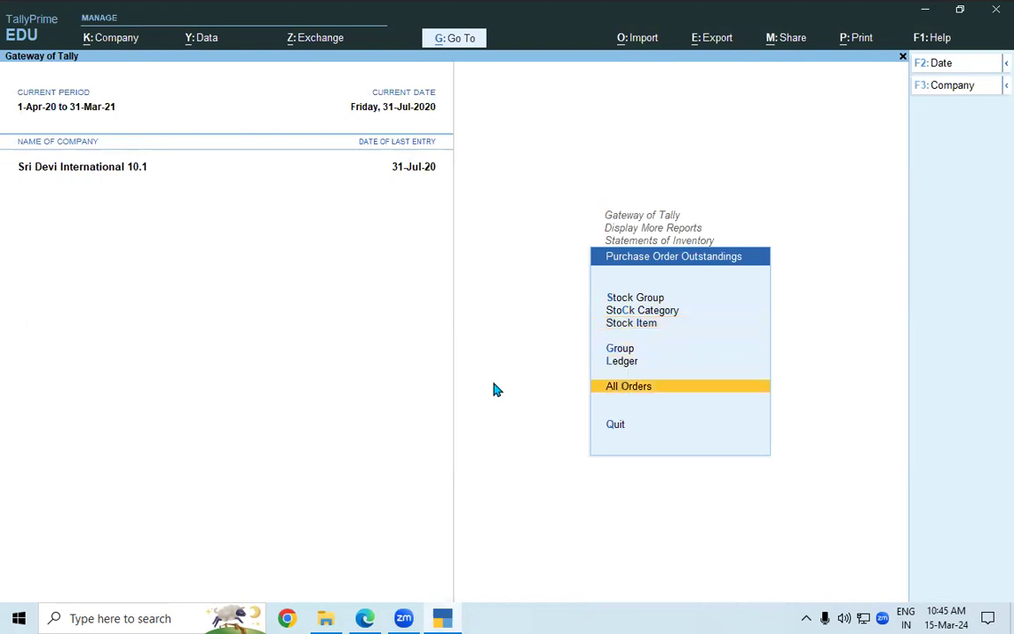
pyautogui.press('Return')
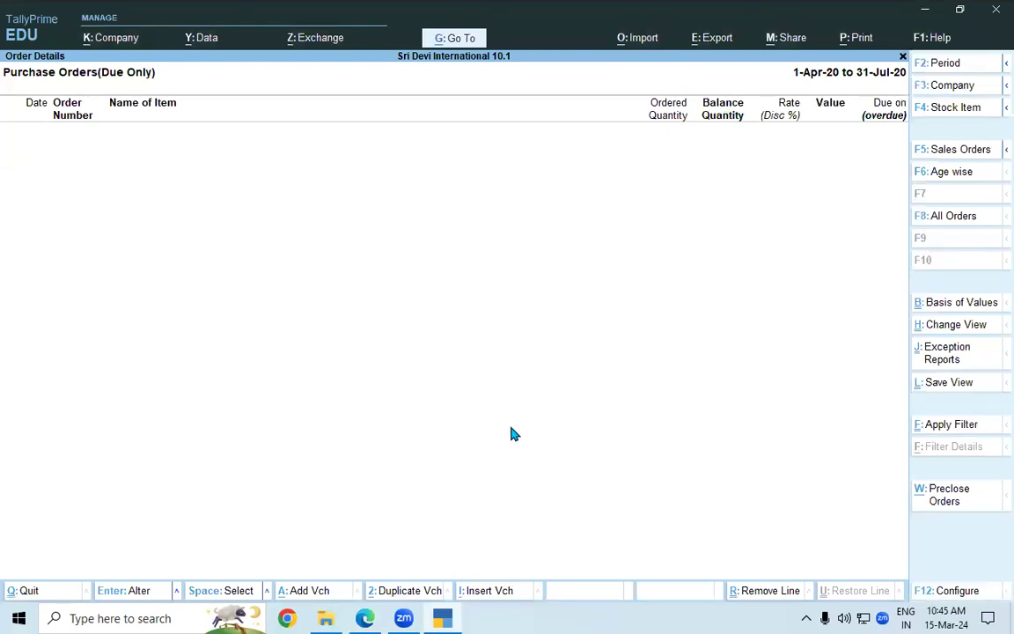
# Switch to the lesson notes in Edge, go to section 3.4.3 and underline its Pre-Closure of Orders heading.
pyautogui.click(364, 616)
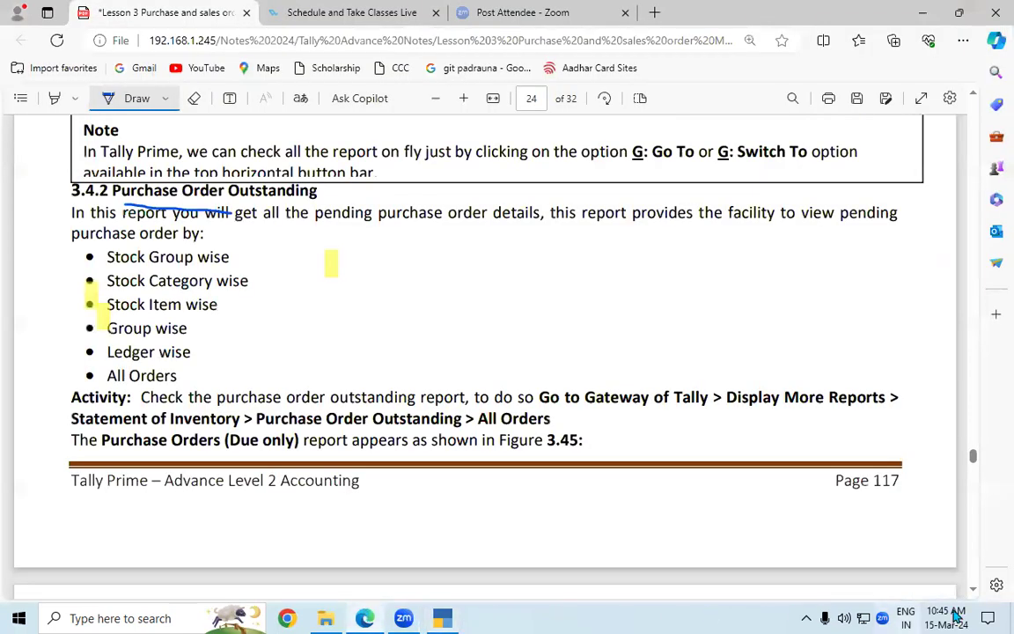
pyautogui.scroll(-4, 975, 589)
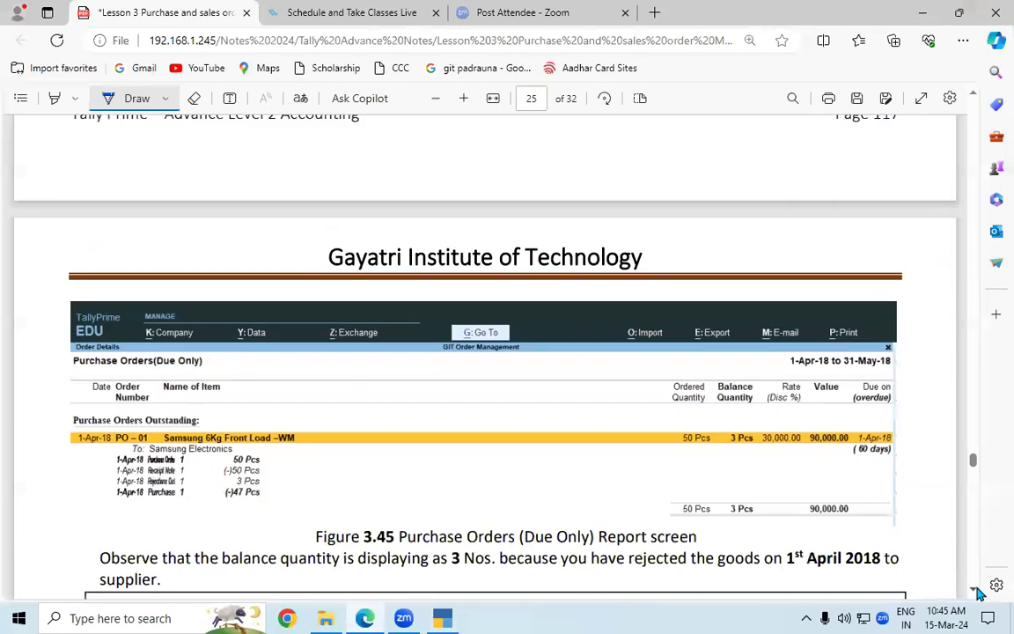
pyautogui.scroll(-1, 977, 591)
pyautogui.scroll(-5, 977, 591)
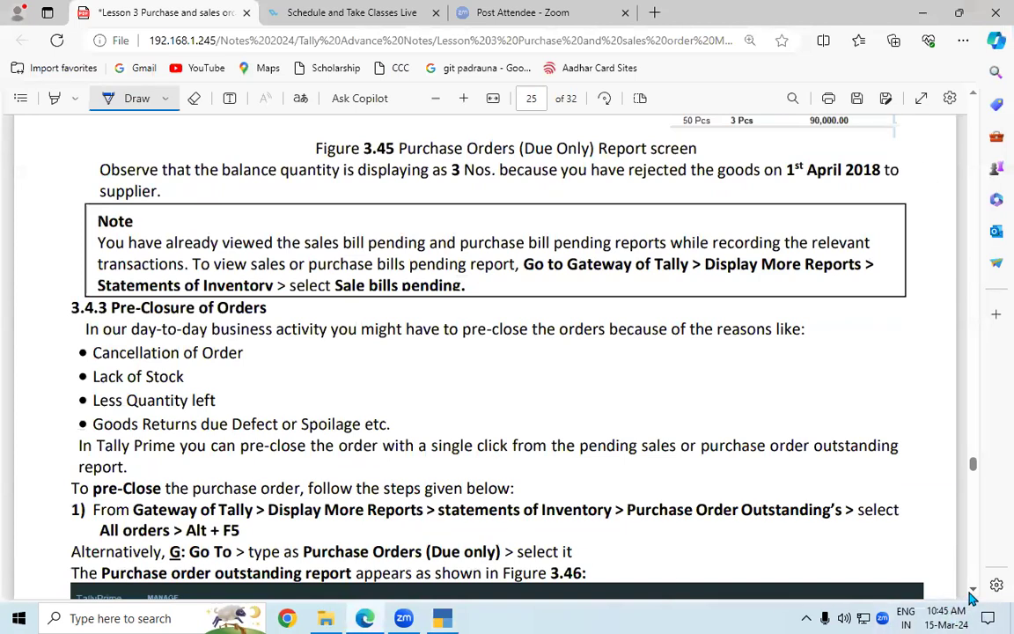
pyautogui.scroll(-2, 976, 593)
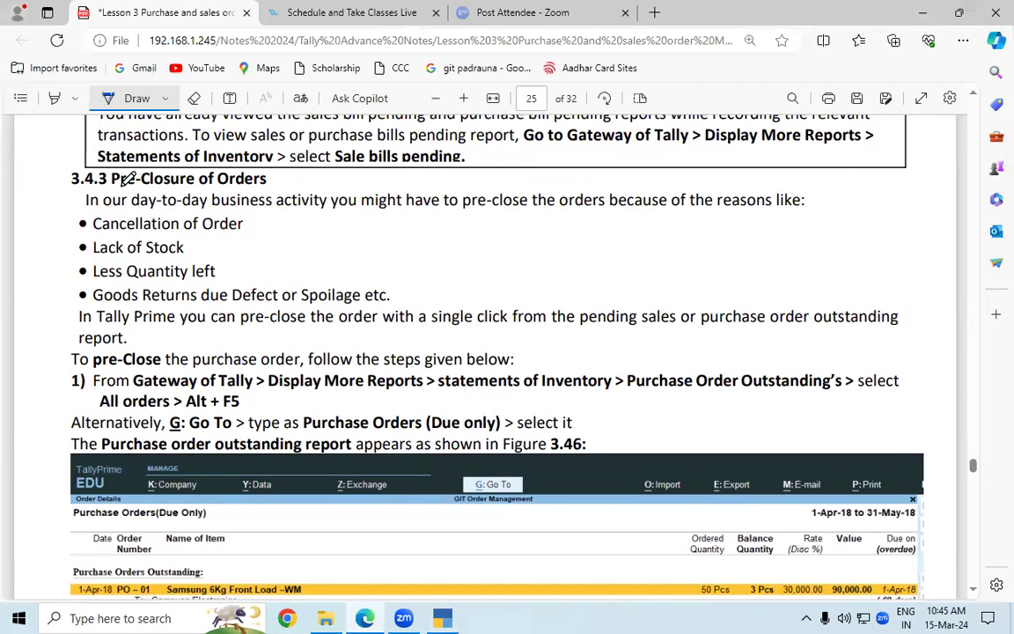
pyautogui.moveTo(112, 187); pyautogui.dragTo(266, 188)
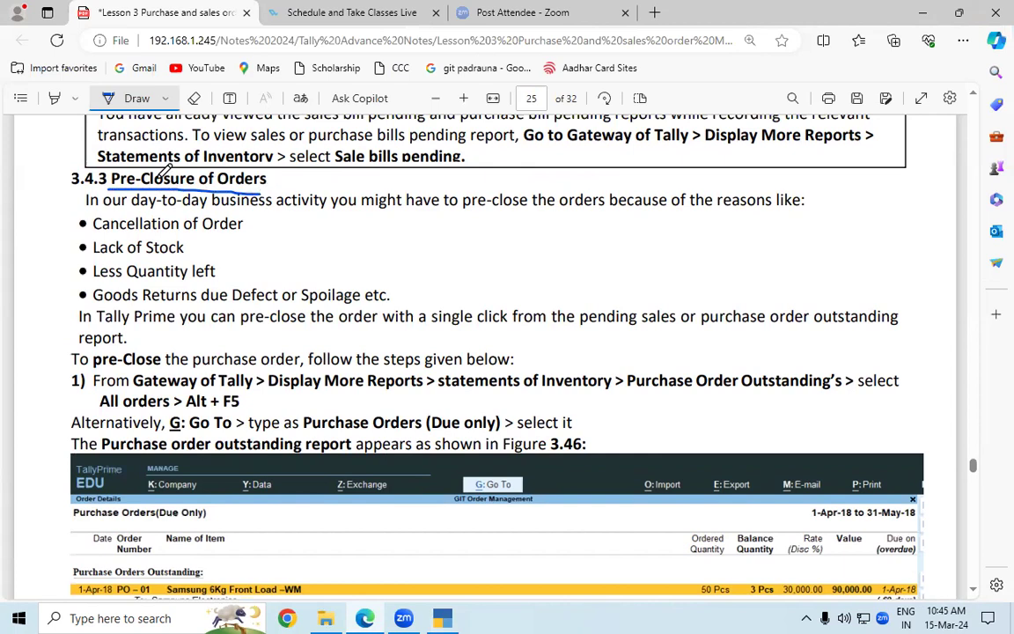
pyautogui.moveTo(105, 188); pyautogui.dragTo(239, 187)
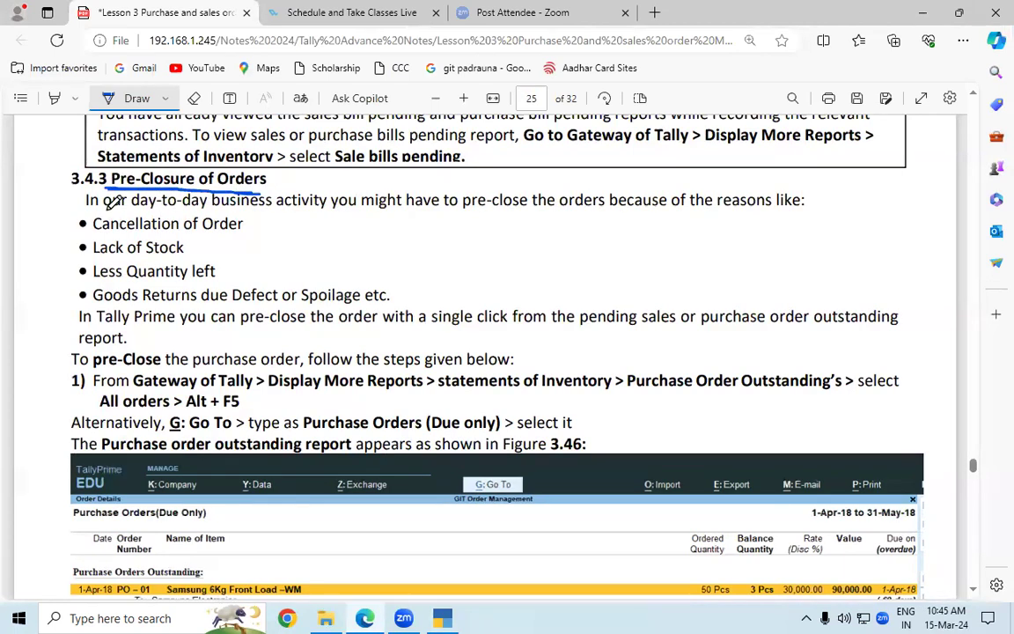
# Underline "day-to-day business activity", "pre-close" and "because of the reasons like" in the section's opening sentence.
pyautogui.moveTo(130, 211); pyautogui.dragTo(307, 212)
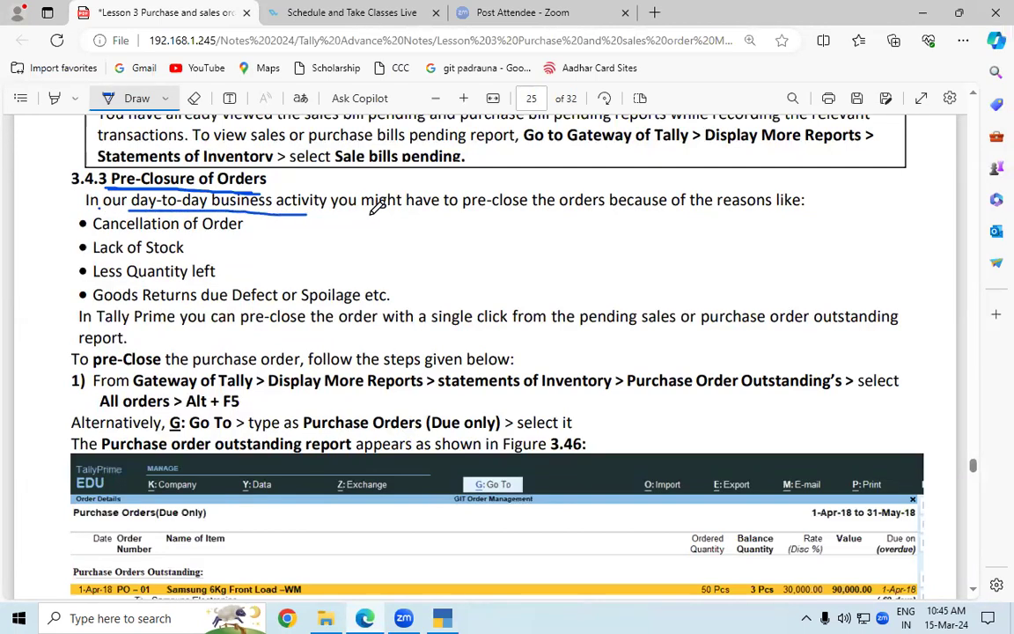
pyautogui.moveTo(455, 213); pyautogui.dragTo(528, 212)
pyautogui.moveTo(622, 221); pyautogui.dragTo(798, 223)
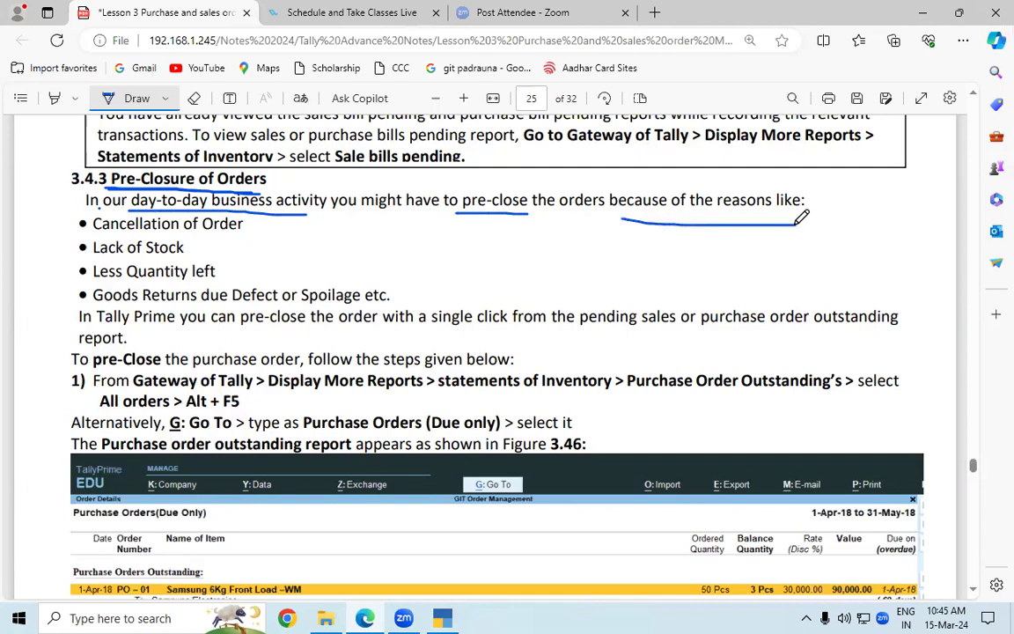
# Underline the reasons Cancellation of Order and Lack of Stock, and bracket the whole list of four reasons.
pyautogui.moveTo(88, 234); pyautogui.dragTo(243, 232)
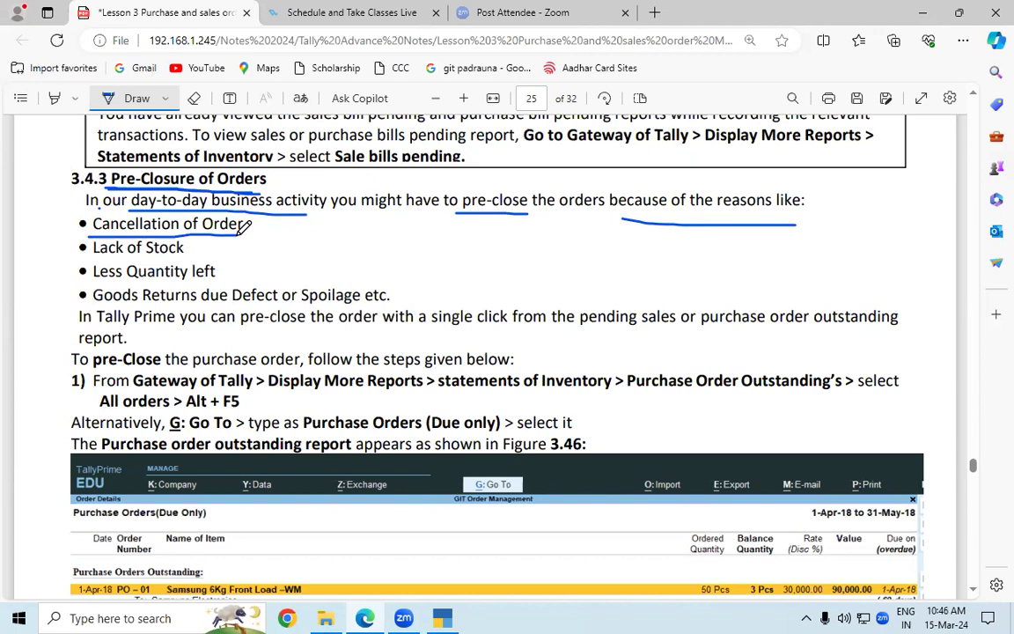
pyautogui.moveTo(81, 260); pyautogui.dragTo(179, 255)
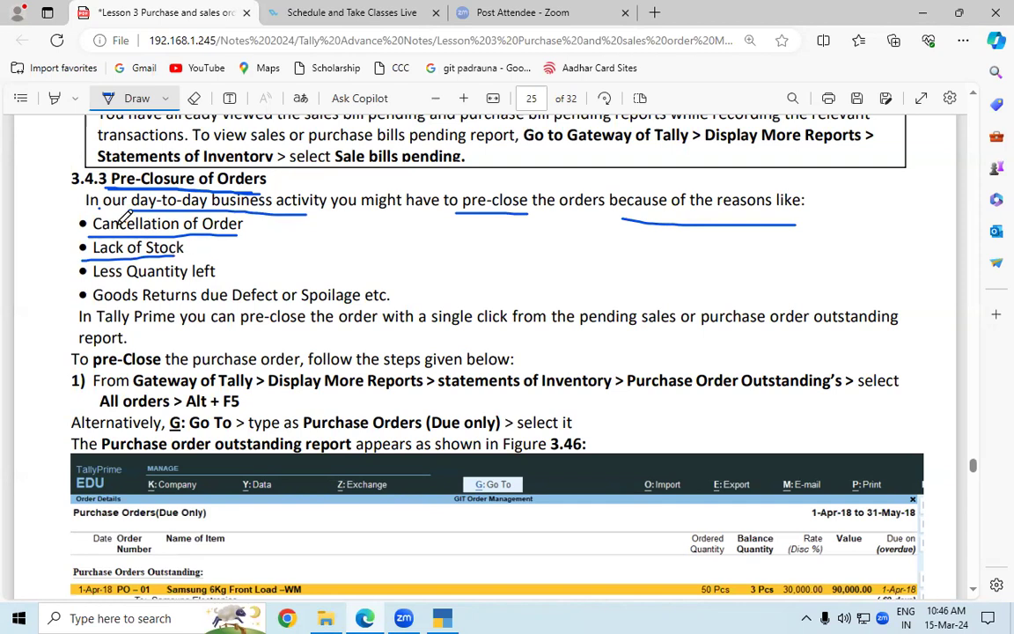
pyautogui.moveTo(77, 213)
pyautogui.mouseDown()
pyautogui.moveTo(68, 279)
pyautogui.moveTo(76, 307)
pyautogui.mouseUp()
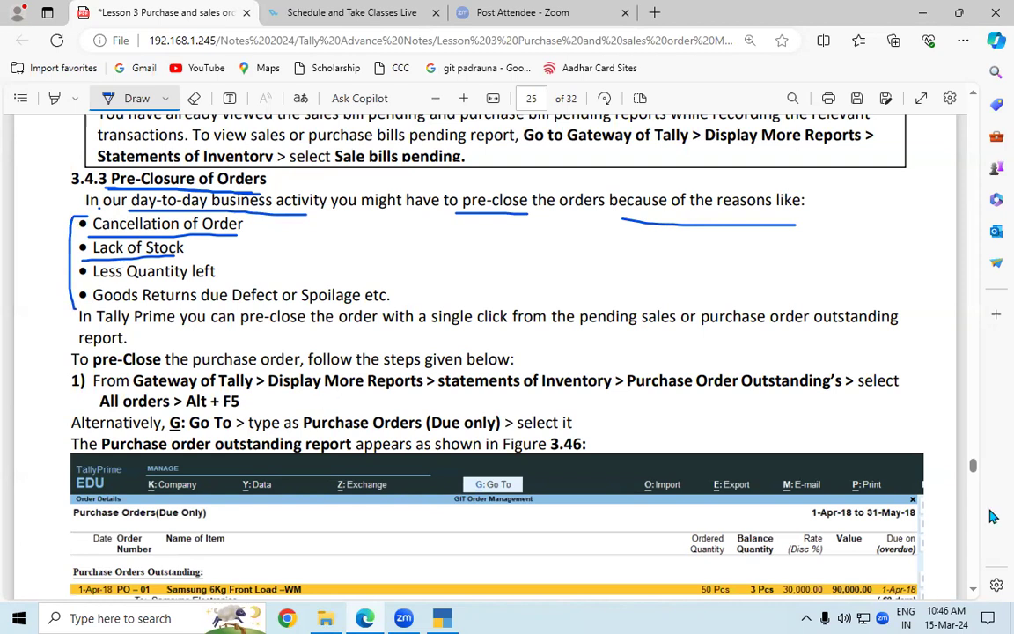
# In pre-close step 1, underline the path from Gateway of Tally to Purchase Order Outstanding's and the shortcut after All orders.
pyautogui.click(973, 591)
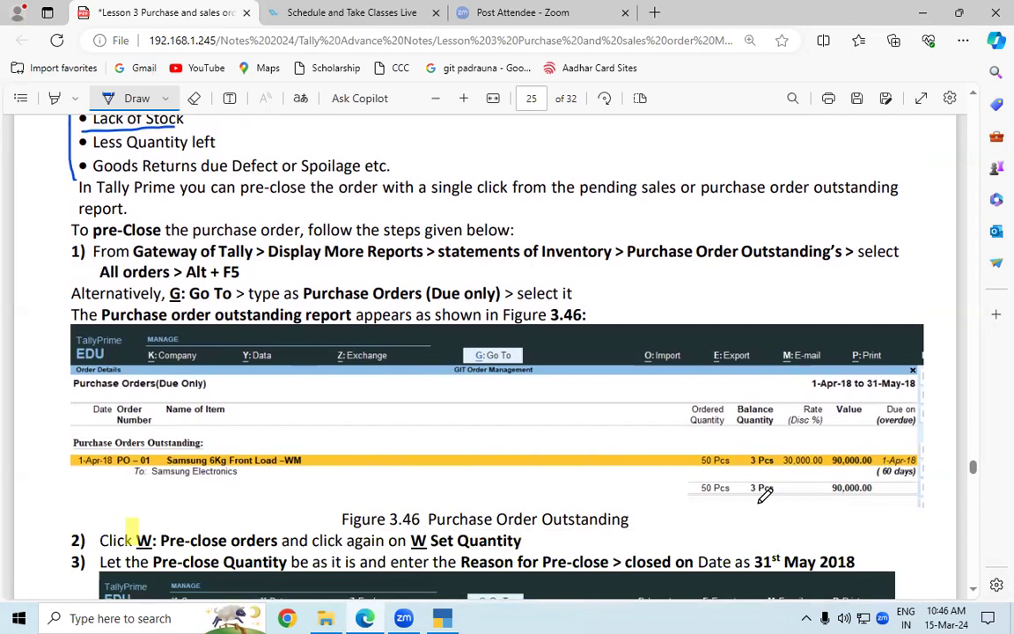
pyautogui.moveTo(133, 260); pyautogui.dragTo(199, 261)
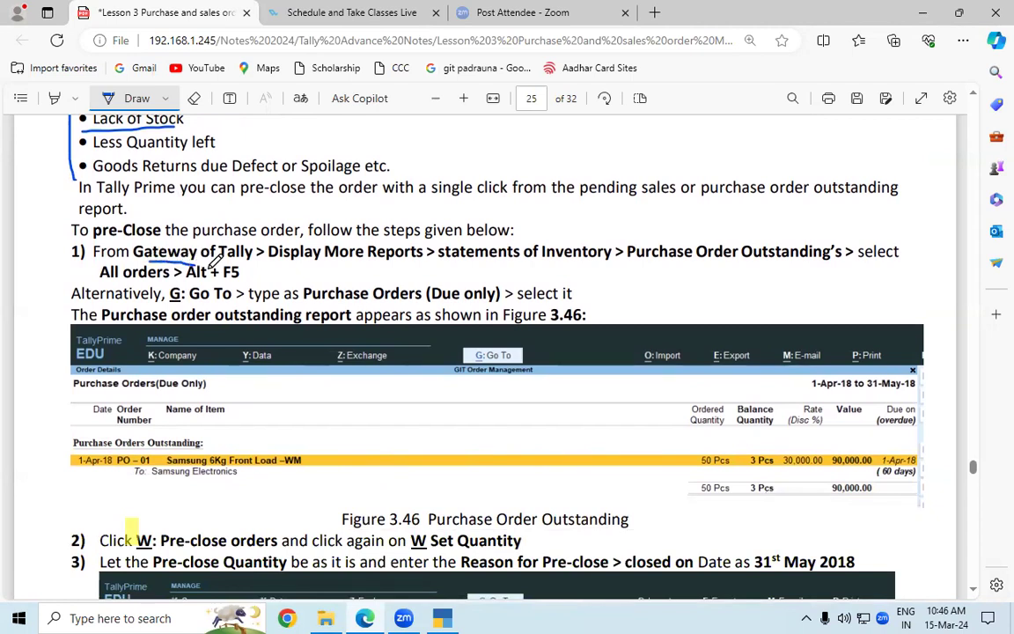
pyautogui.moveTo(269, 261); pyautogui.dragTo(365, 261)
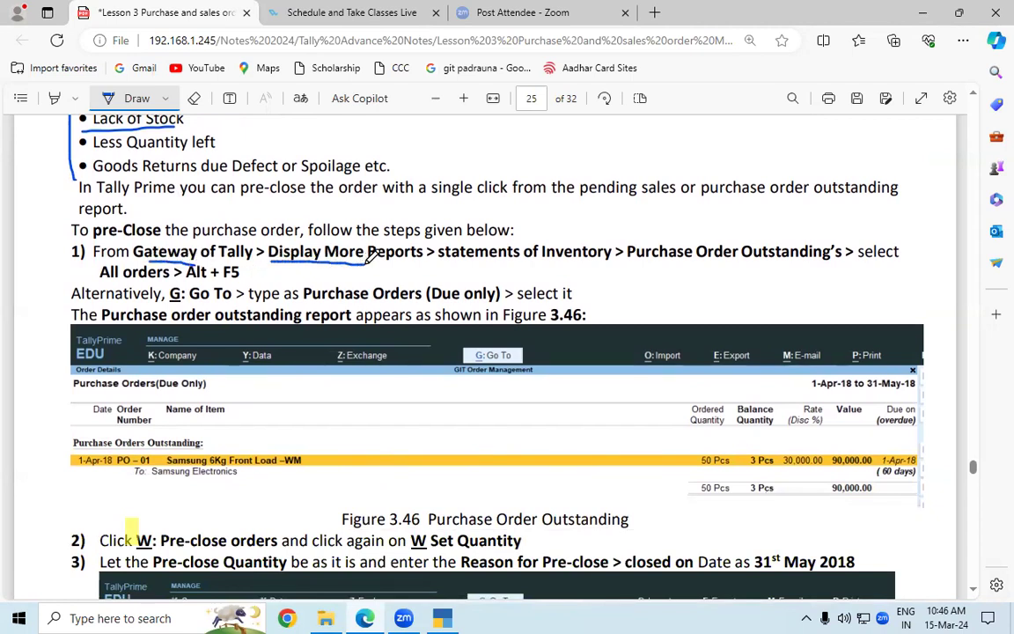
pyautogui.moveTo(467, 263); pyautogui.dragTo(589, 264)
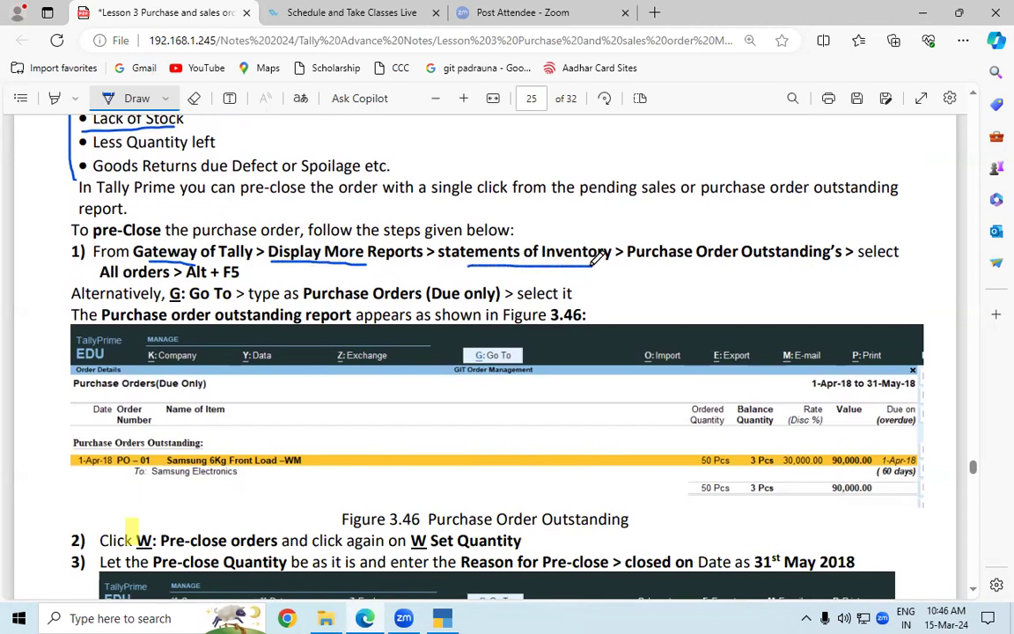
pyautogui.moveTo(681, 261); pyautogui.dragTo(831, 261)
pyautogui.moveTo(185, 282); pyautogui.dragTo(238, 281)
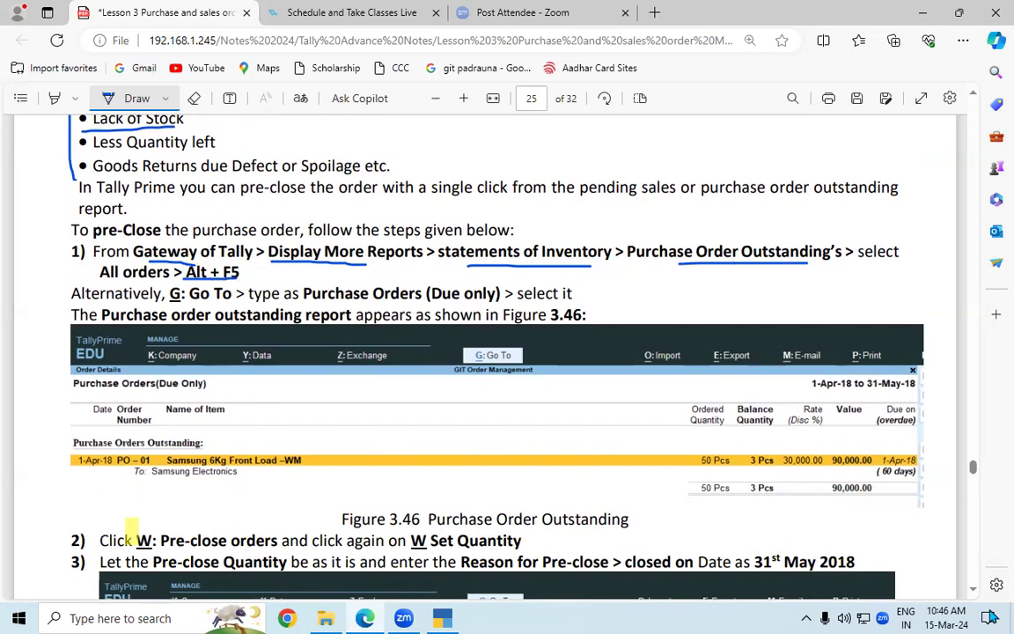
# Underline "W: Pre-close orders" in step 2 of the pre-close instructions.
pyautogui.click(974, 589)
pyautogui.click(974, 590)
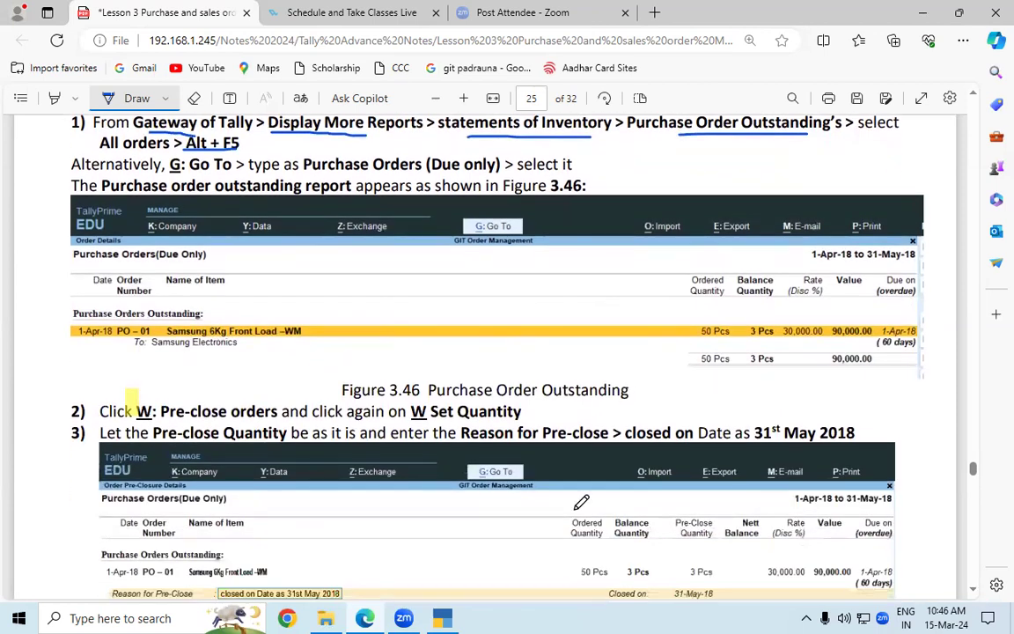
pyautogui.moveTo(137, 422); pyautogui.dragTo(273, 422)
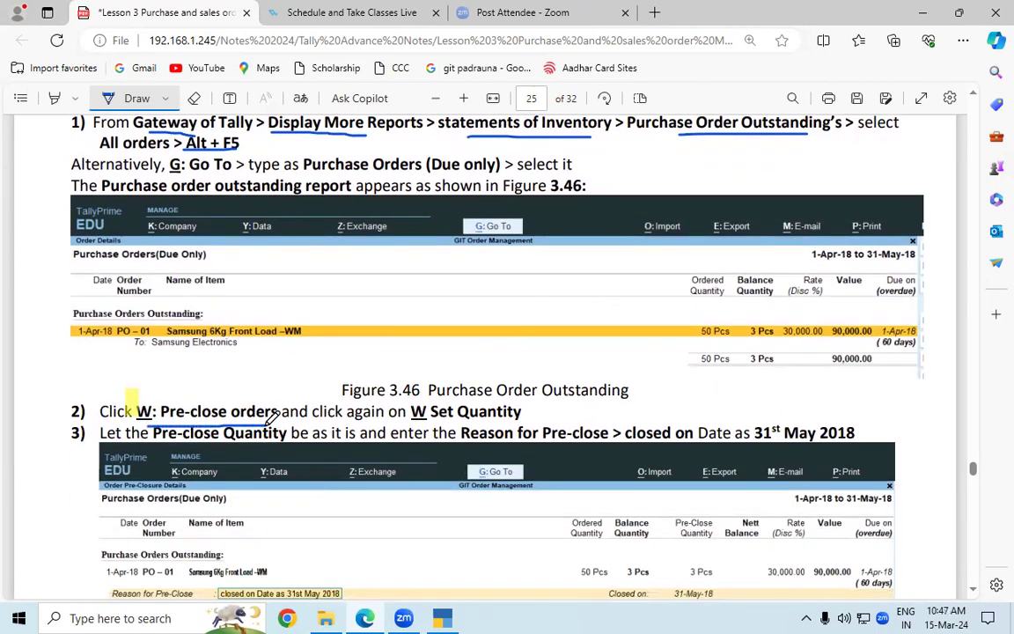
# Return to TallyPrime, search the report list for PURCHASE and open Purchase Orders (Due Only) under Common Reports.
pyautogui.click(442, 618)
pyautogui.click(467, 40)
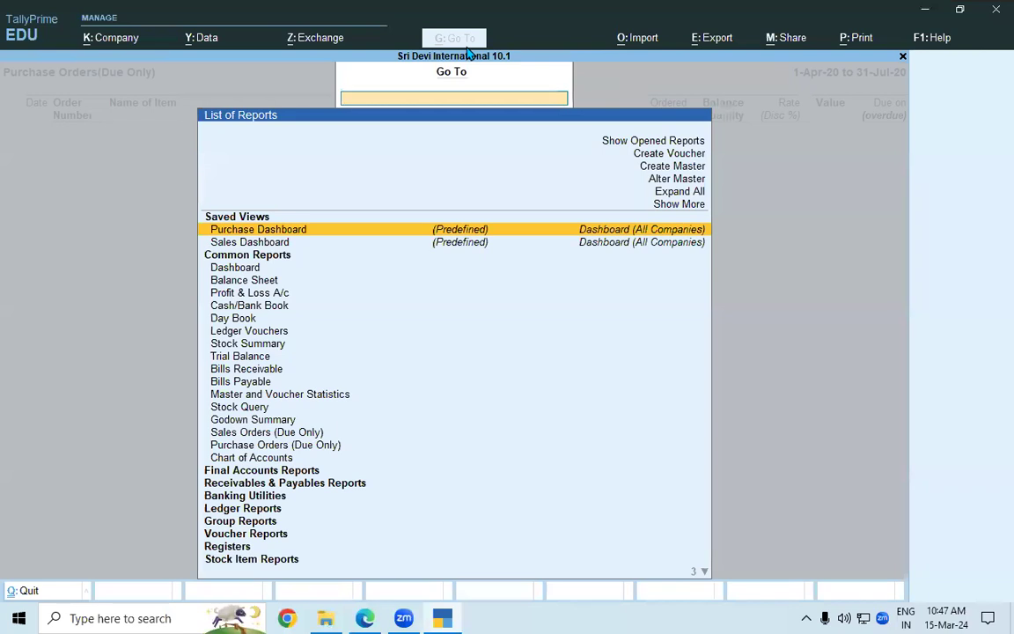
pyautogui.write('PURCHAS')
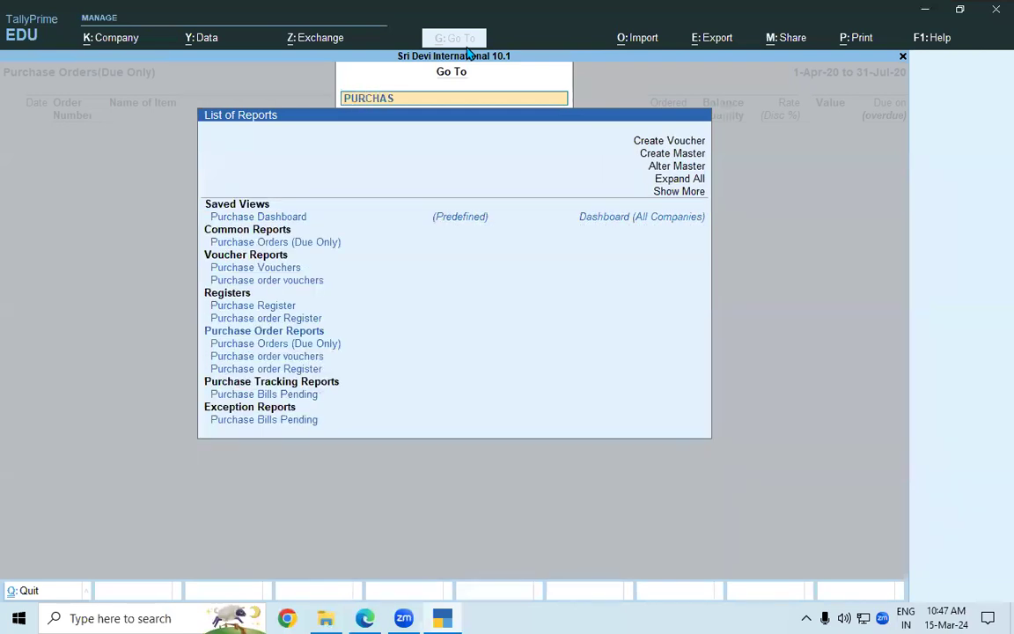
pyautogui.press('Down')
pyautogui.press('Down')
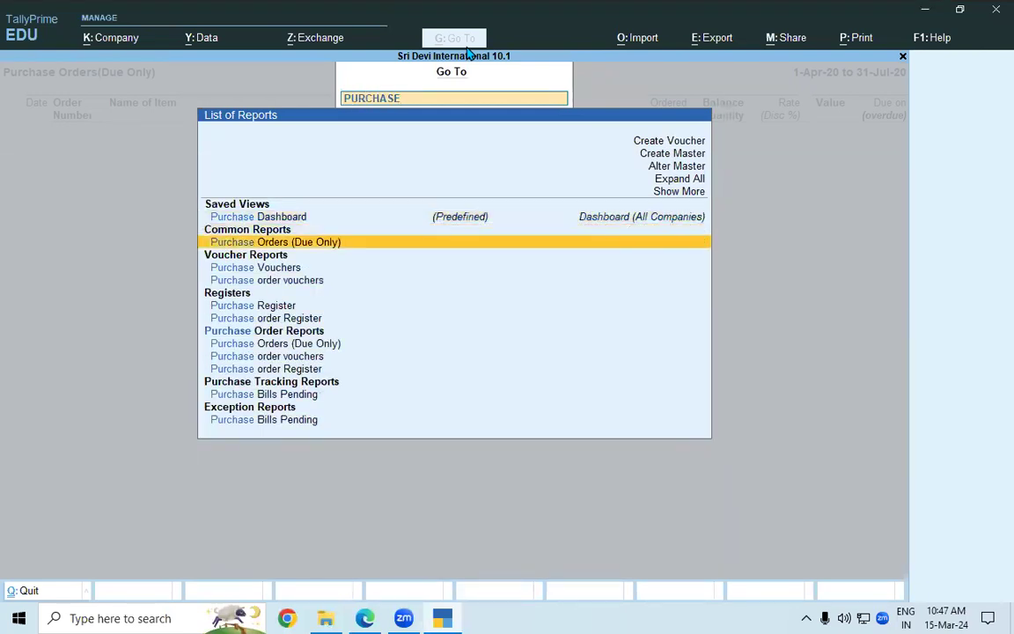
pyautogui.press('Return')
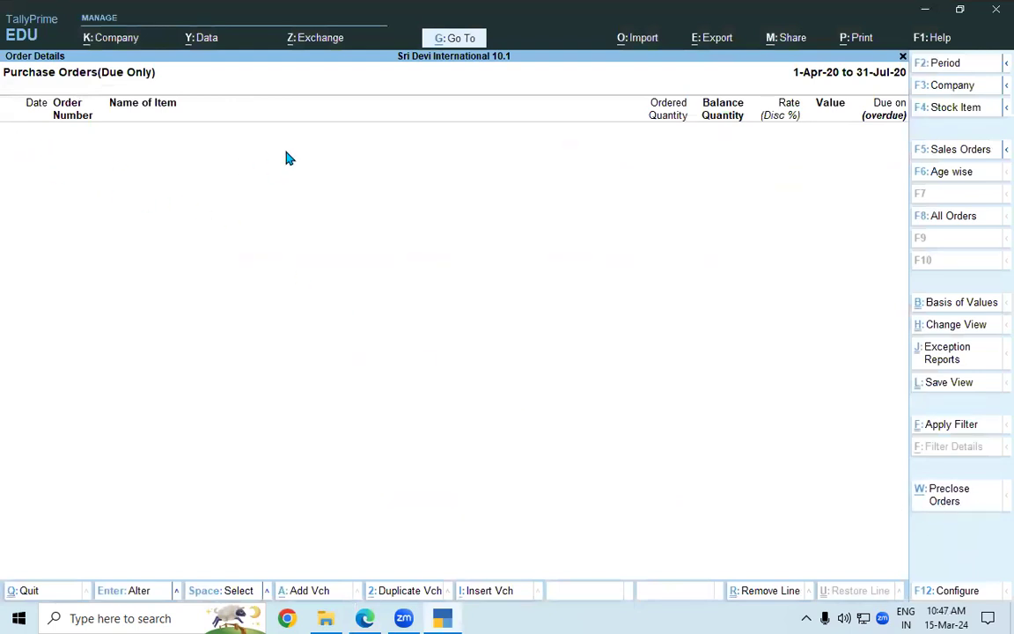
# Switch back to the lesson notes, go to section 3.5 and draw a box around its Reorder Level heading.
pyautogui.hotkey('alt', 'Tab')
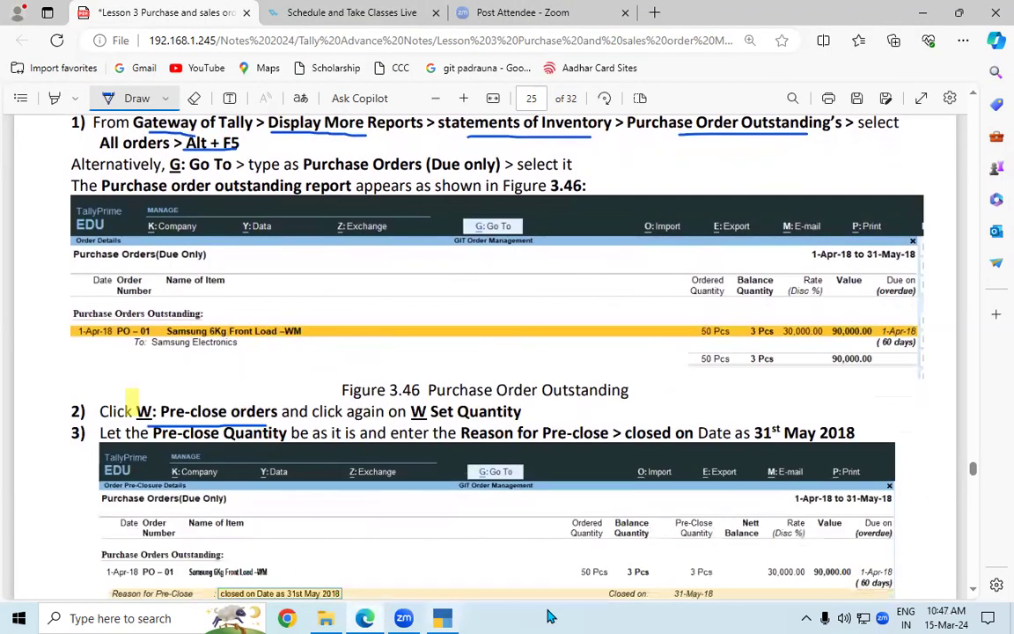
pyautogui.scroll(-2, 974, 594)
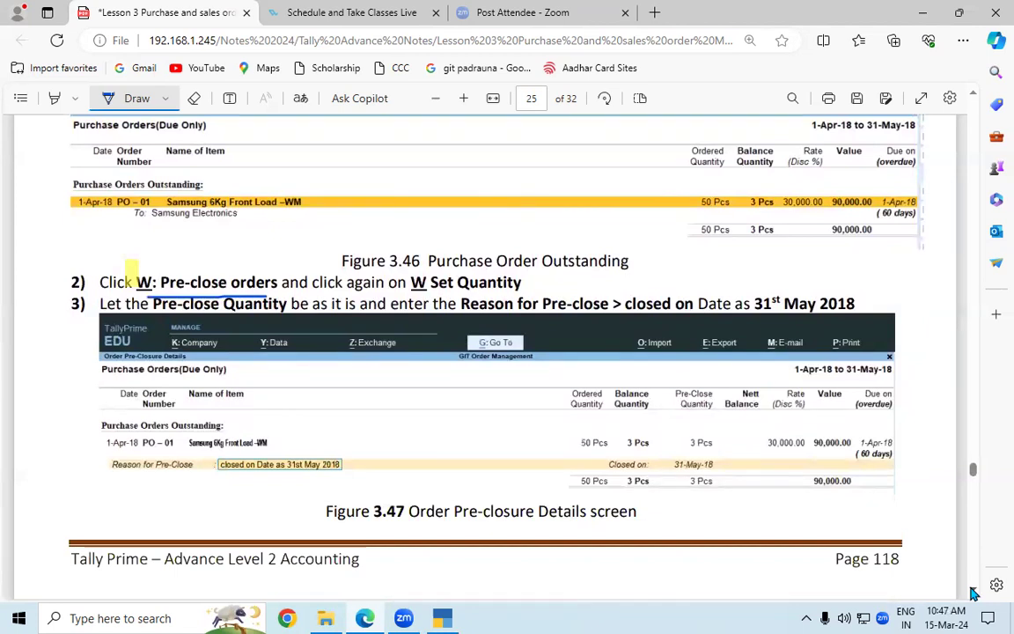
pyautogui.scroll(-6, 974, 594)
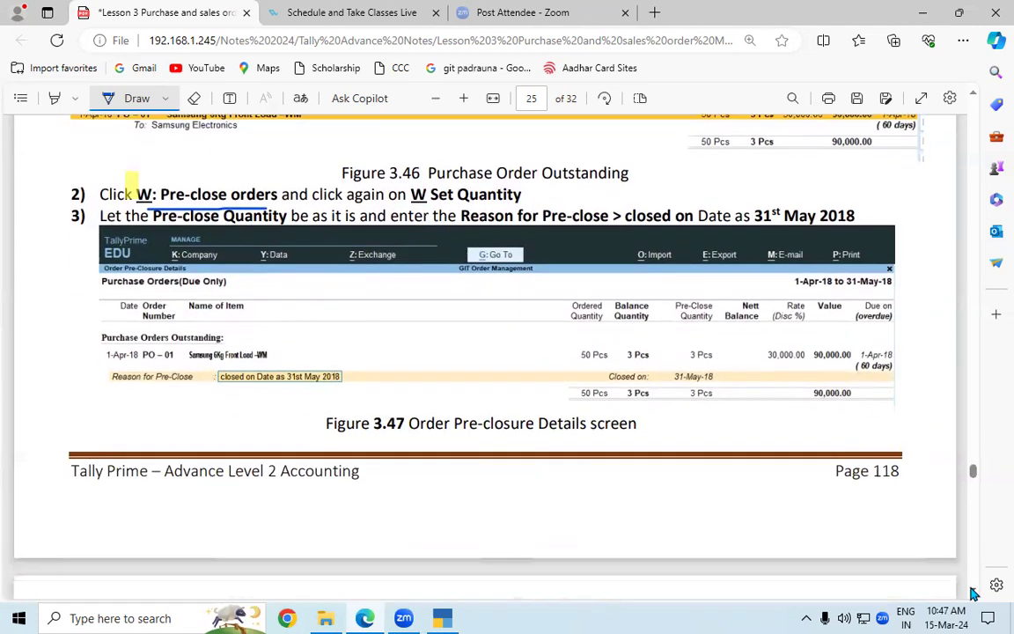
pyautogui.scroll(-6, 974, 594)
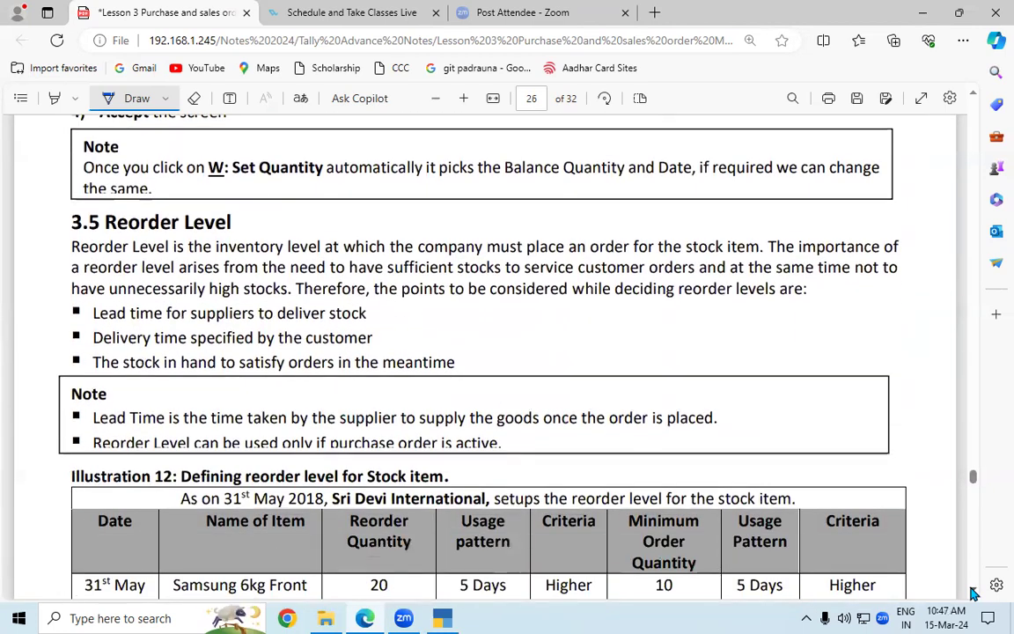
pyautogui.moveTo(58, 211); pyautogui.dragTo(176, 214)
pyautogui.moveTo(59, 231)
pyautogui.mouseDown()
pyautogui.moveTo(226, 230)
pyautogui.moveTo(239, 215)
pyautogui.moveTo(64, 203)
pyautogui.moveTo(65, 234)
pyautogui.mouseUp()
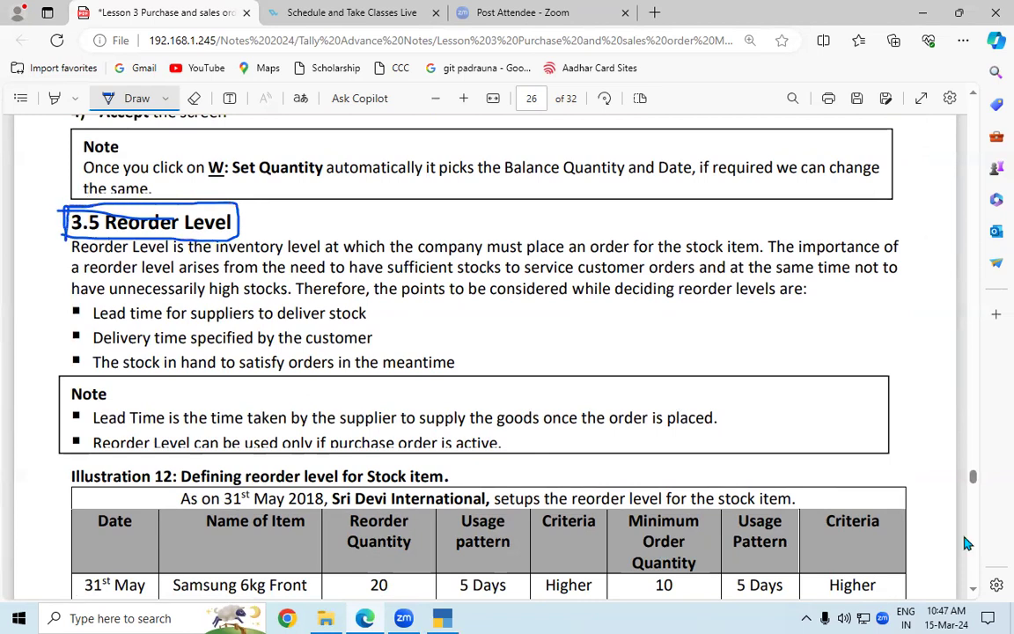
# Look through the notes on defining reorder levels, from Illustration 12 to the Set Reorder Item screen, and return to TallyPrime.
pyautogui.scroll(-10, 972, 594)
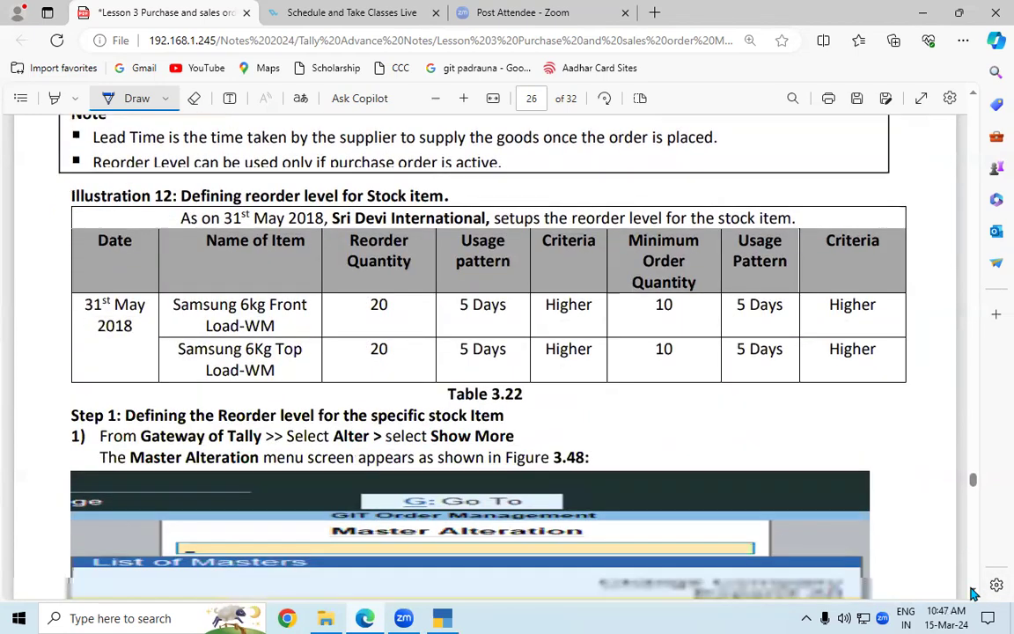
pyautogui.scroll(-10, 973, 594)
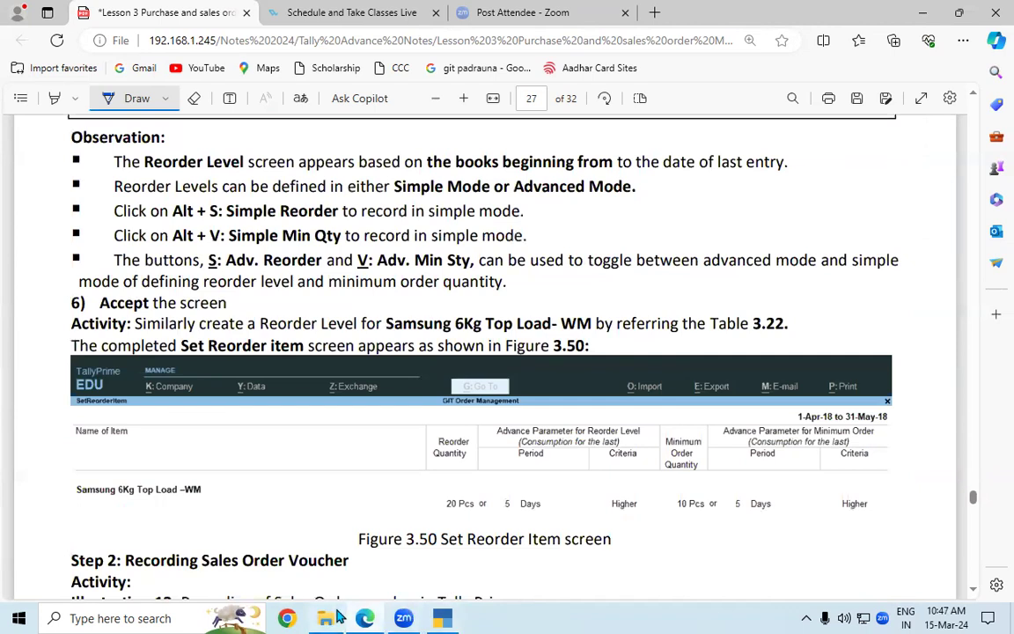
pyautogui.click(435, 618)
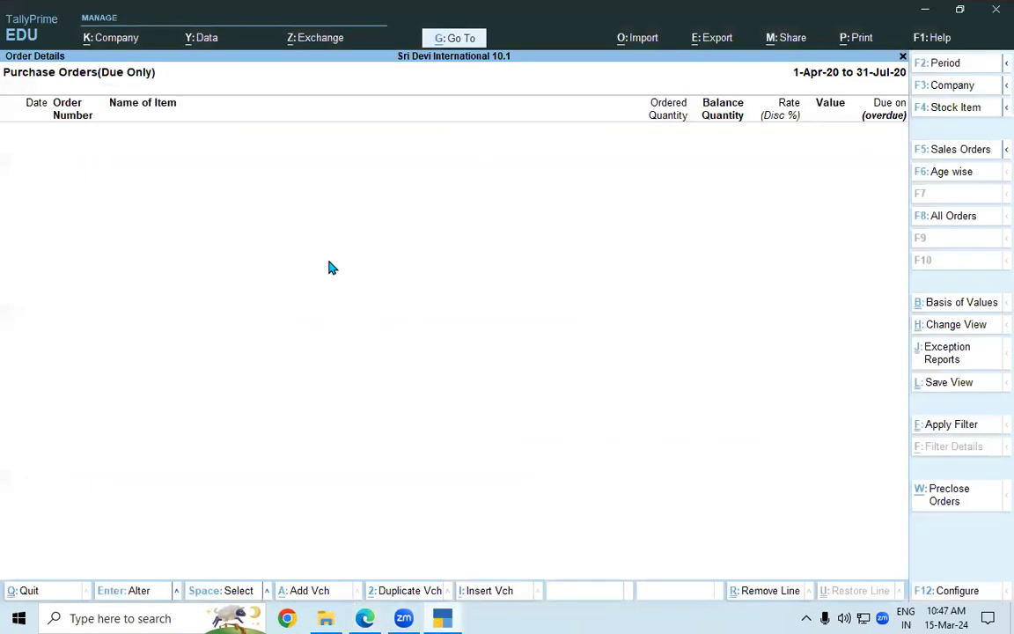
# Leave the Purchase Orders (Due Only) report, return to the Gateway of Tally and quit TallyPrime.
pyautogui.press('Escape')
pyautogui.press('Escape')
pyautogui.press('Escape')
pyautogui.press('Escape')
pyautogui.press('Escape')
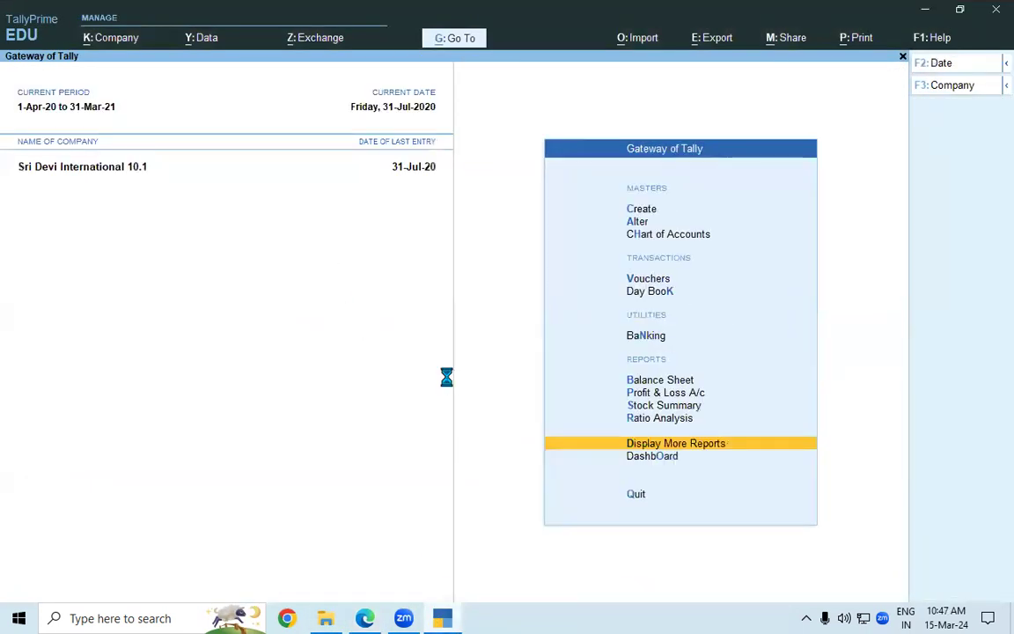
pyautogui.click(447, 399)
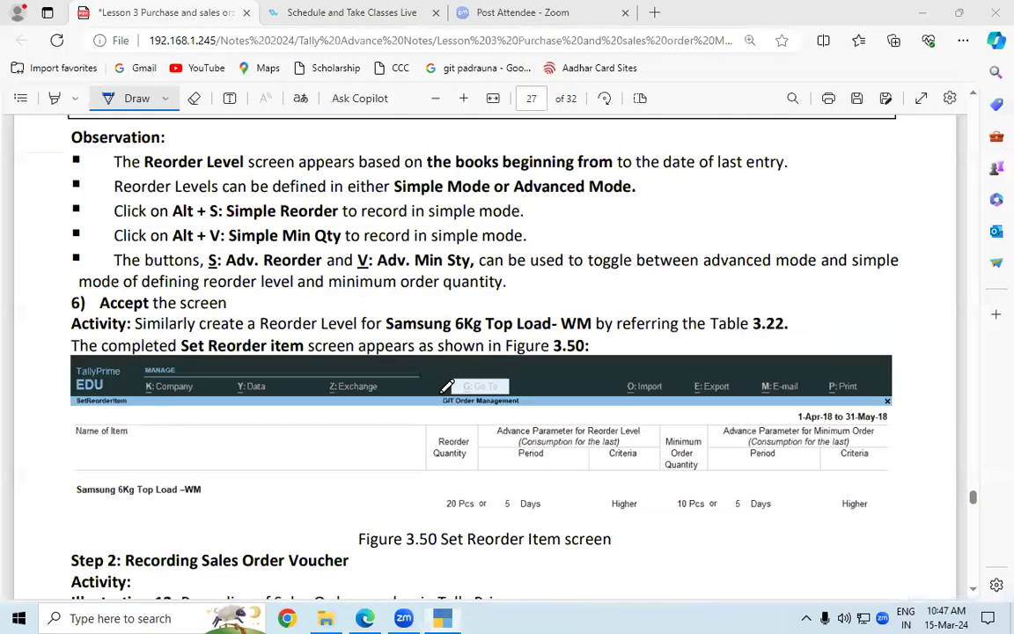
# In the Edge browser, close the Lesson 3 Purchase and sales order notes PDF and discard its unsaved changes.
pyautogui.click(518, 14)
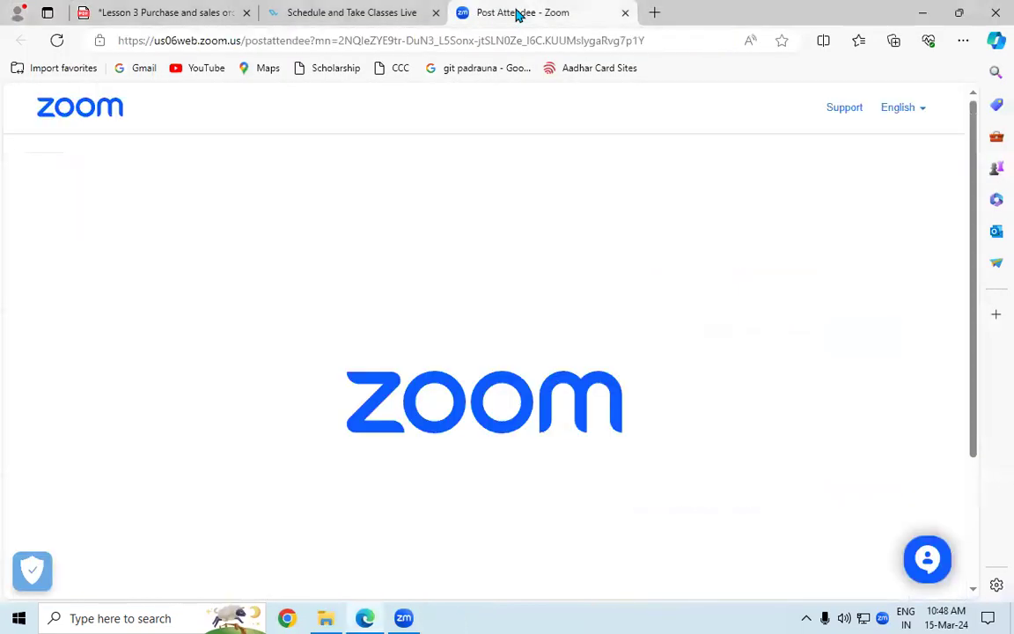
pyautogui.click(392, 11)
pyautogui.click(198, 12)
pyautogui.hotkey('ctrl', 'w')
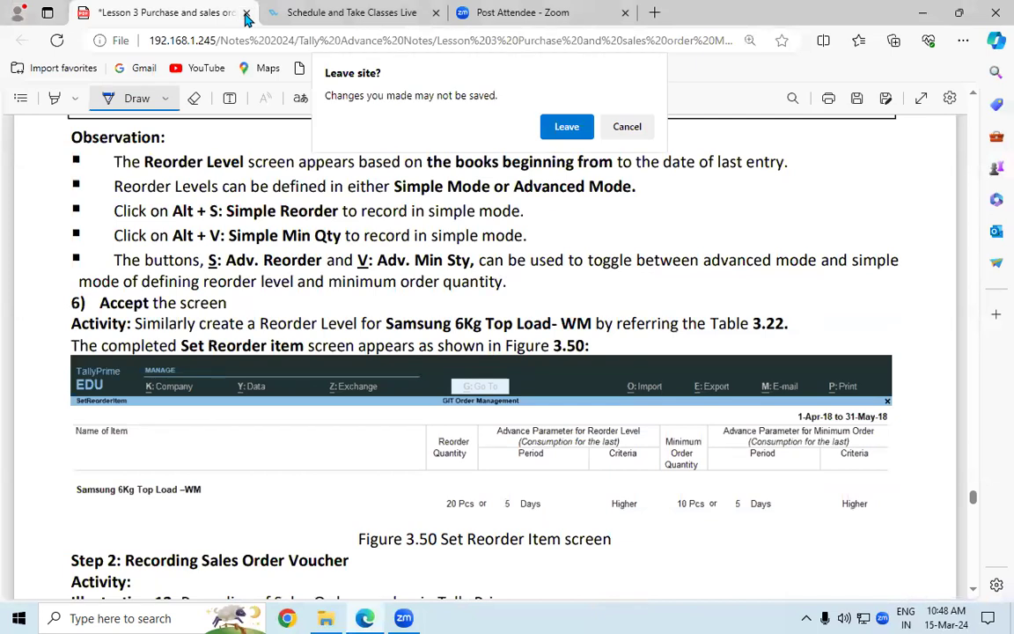
pyautogui.click(556, 120)
# Load giteducation.com in place of the Zoom Post Attendee page.
pyautogui.click(409, 14)
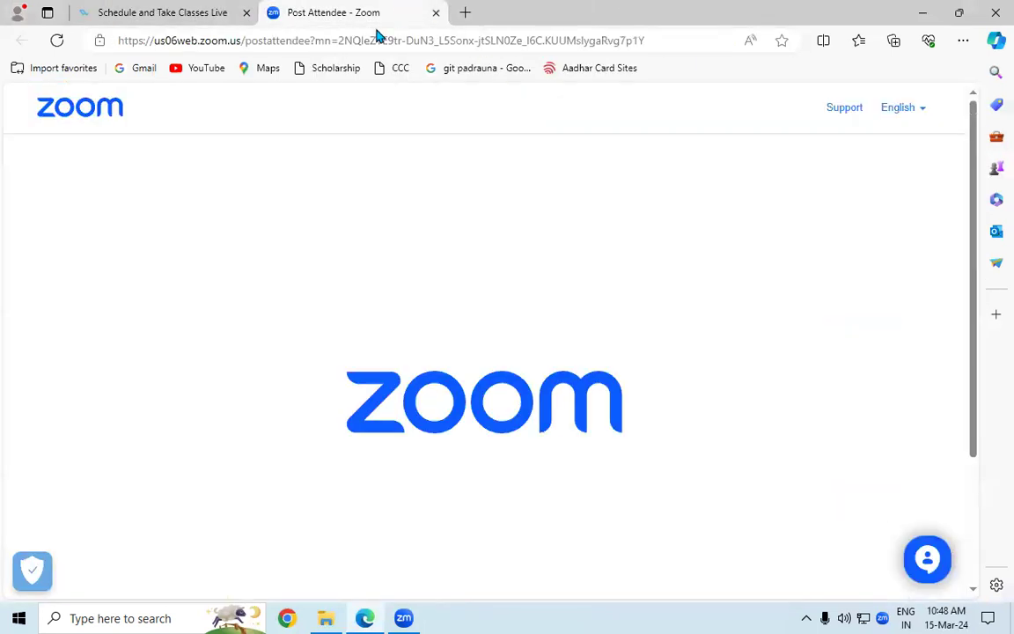
pyautogui.click(365, 40)
pyautogui.write('git')
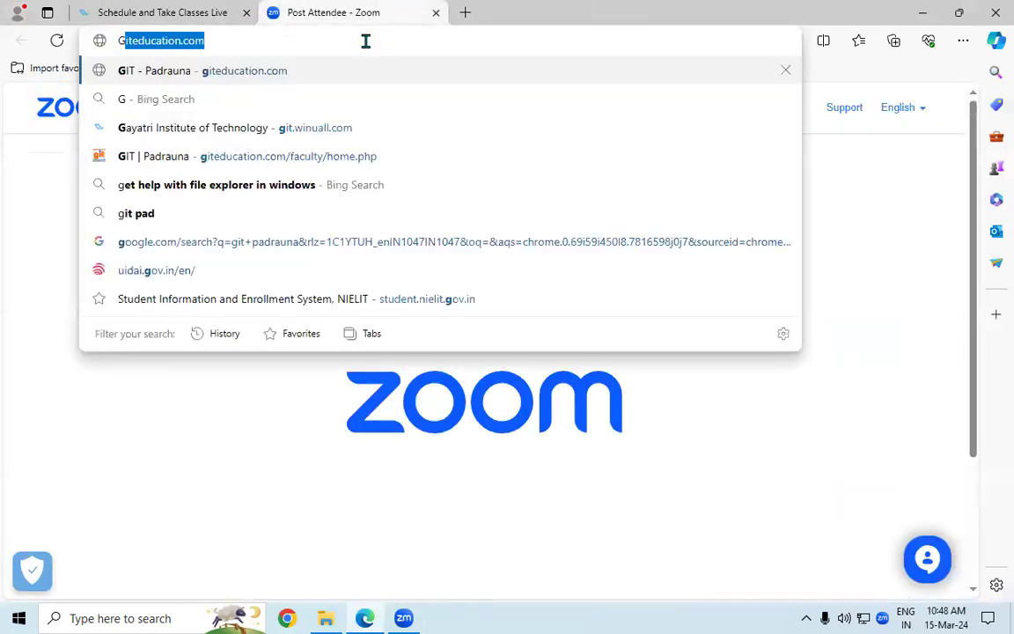
pyautogui.press('Return')
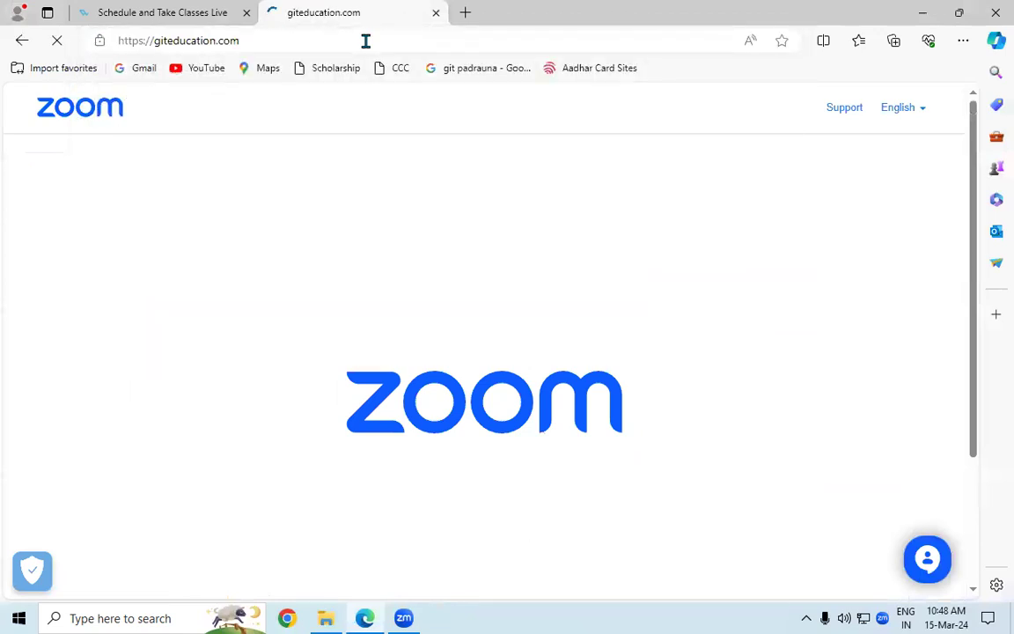